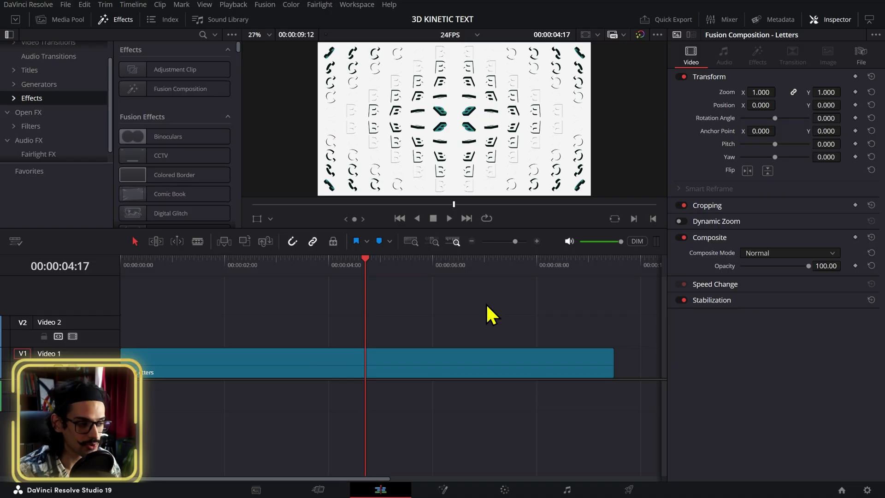
- Add a Fusion Composition clip to the Video 1 track in the empty space after the Letters clip
scroll(486, 303, "down", 2)
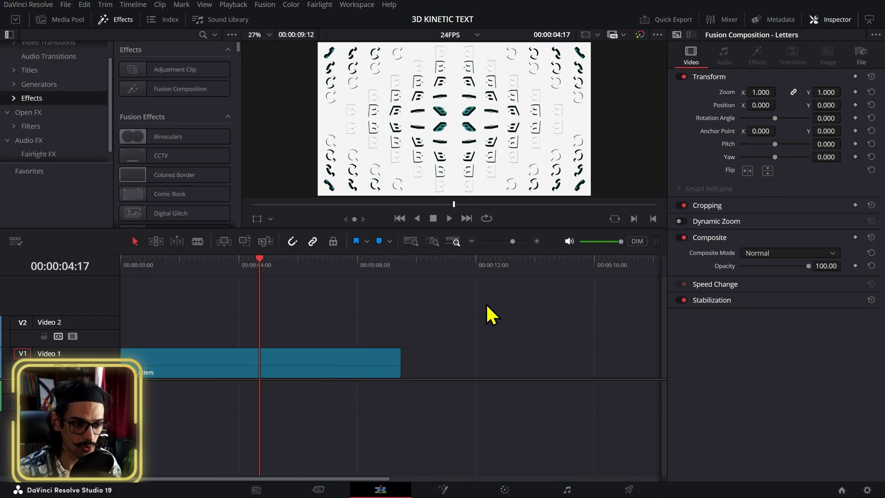
key("ctrl+minus")
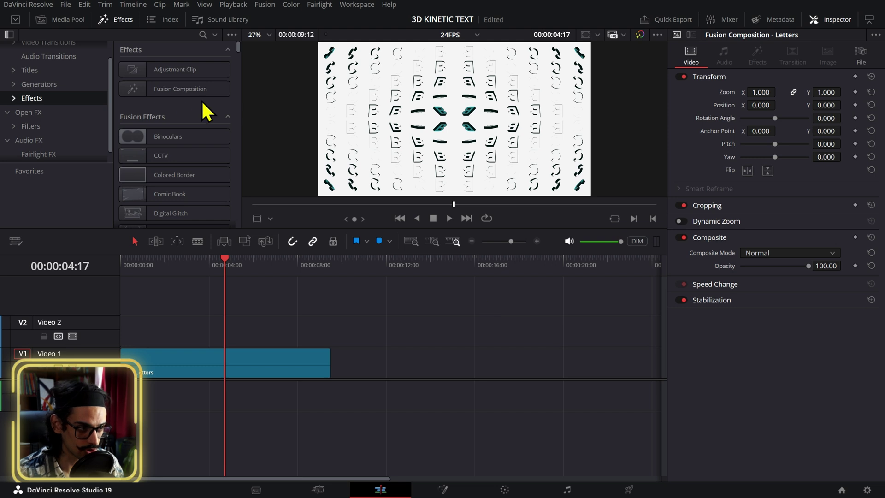
left_click_drag(156, 96, 389, 374)
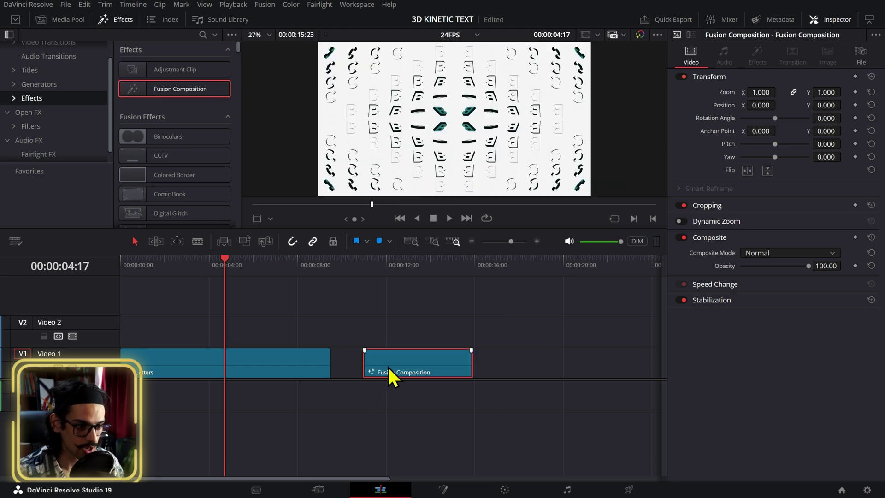
- Move the new Fusion Composition clip so that it starts exactly at 00:00:12:00 on Video 1
left_click(382, 279)
left_click_drag(427, 369, 460, 364)
left_click(389, 276)
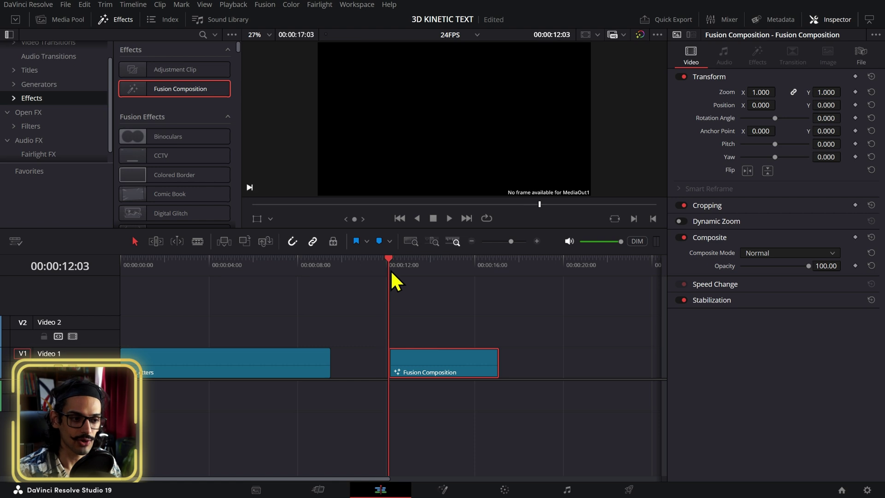
key("Left")
key("Left")
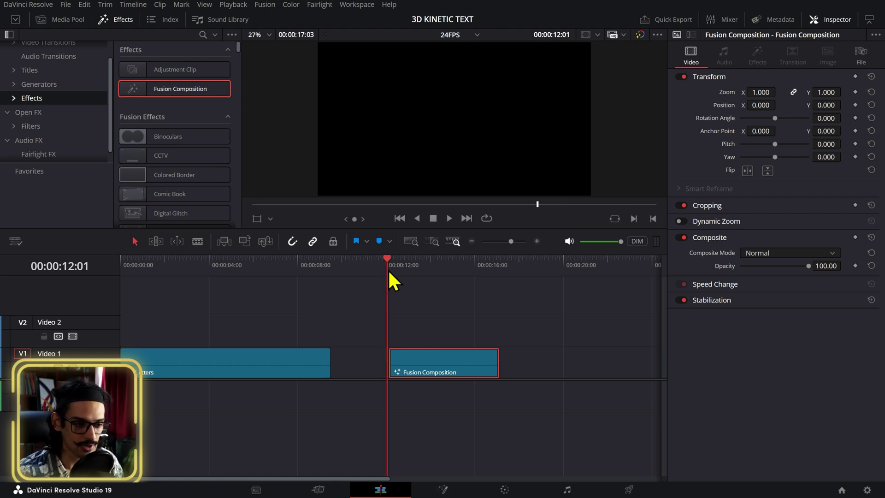
key("Left")
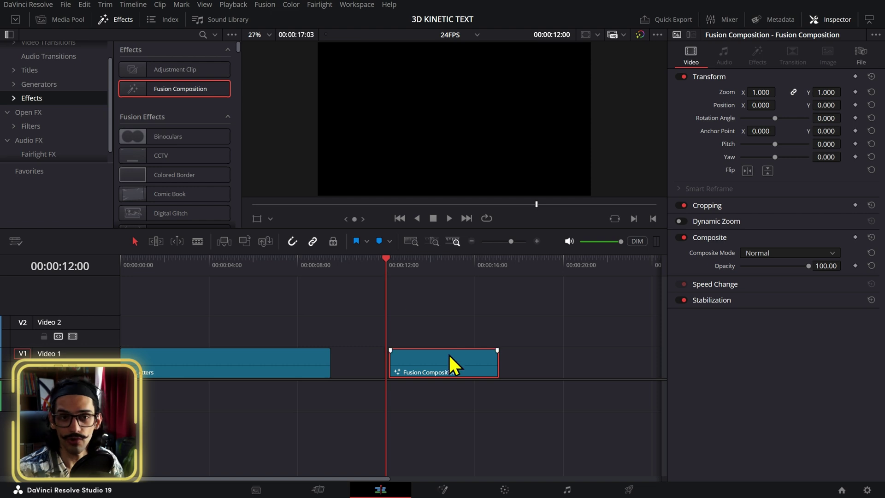
left_click_drag(443, 365, 439, 368)
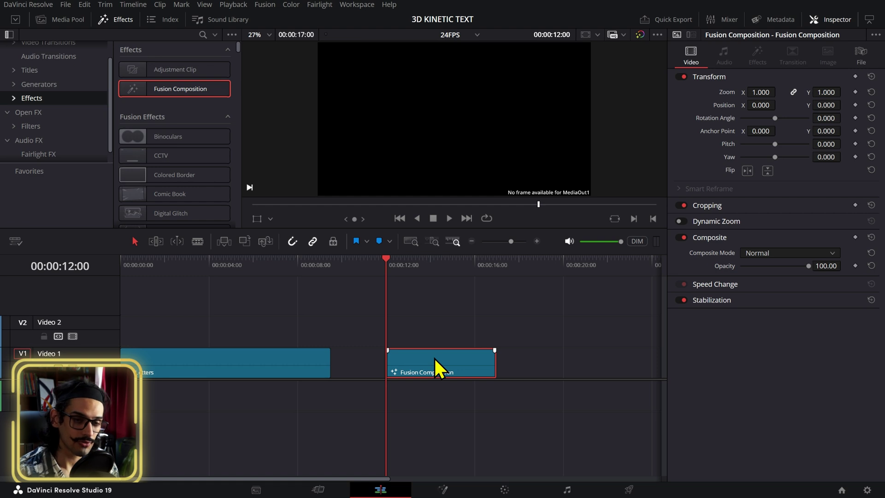
- Copy the Letters clip's duration to the new Fusion Composition clip, making it 00:00:09:12 long
left_click(235, 366)
key("ctrl+d")
key("ctrl+c")
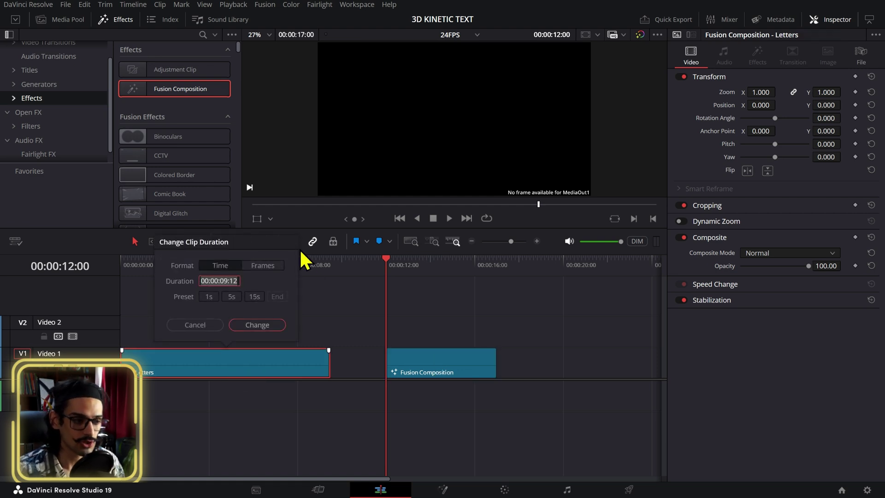
key("Escape")
left_click(432, 354)
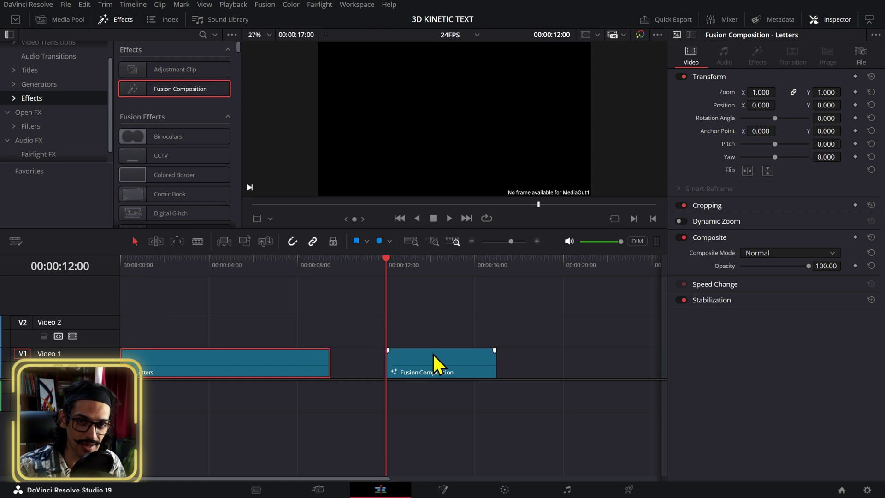
key("ctrl+d")
key("ctrl+v")
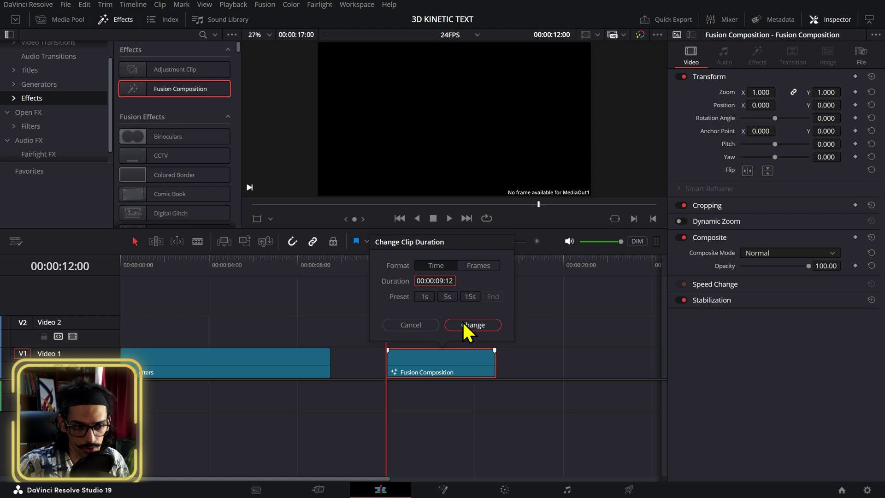
left_click(464, 322)
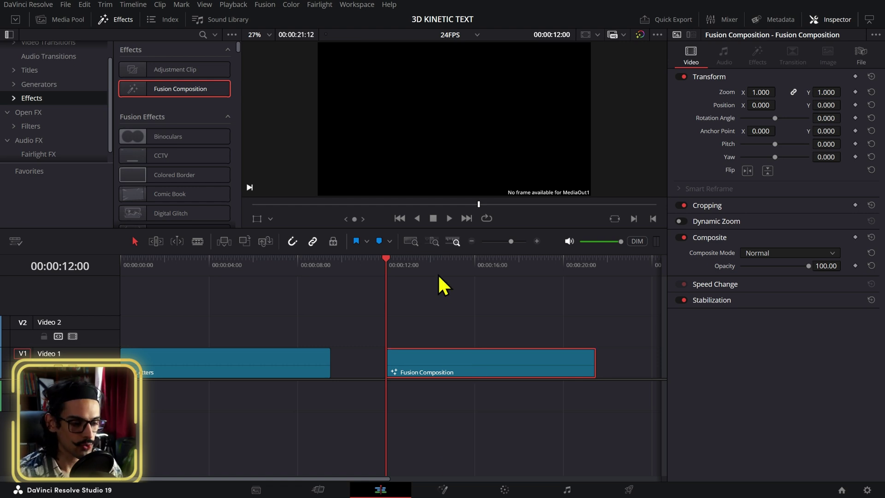
- Open the new composition on the Fusion page and shift the MediaOut1 node to make room for other nodes
left_click(444, 490)
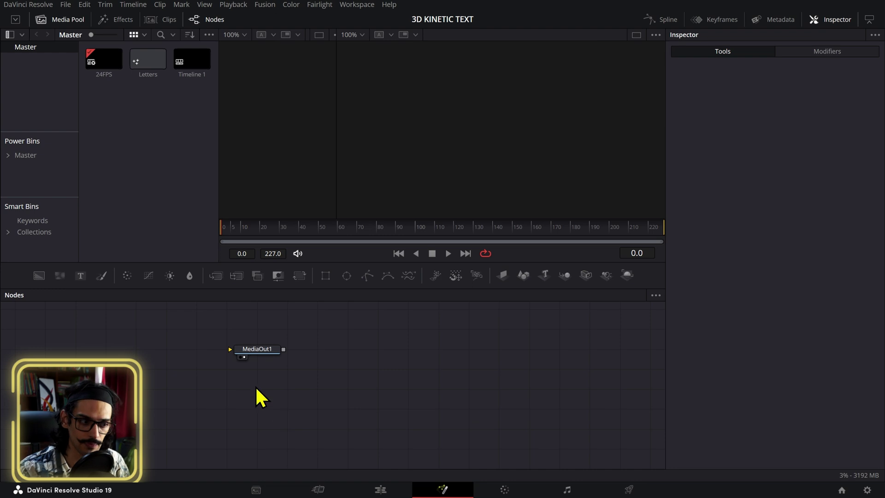
left_click_drag(281, 374, 419, 414)
scroll(412, 389, "down", 2)
left_click_drag(404, 362, 456, 375)
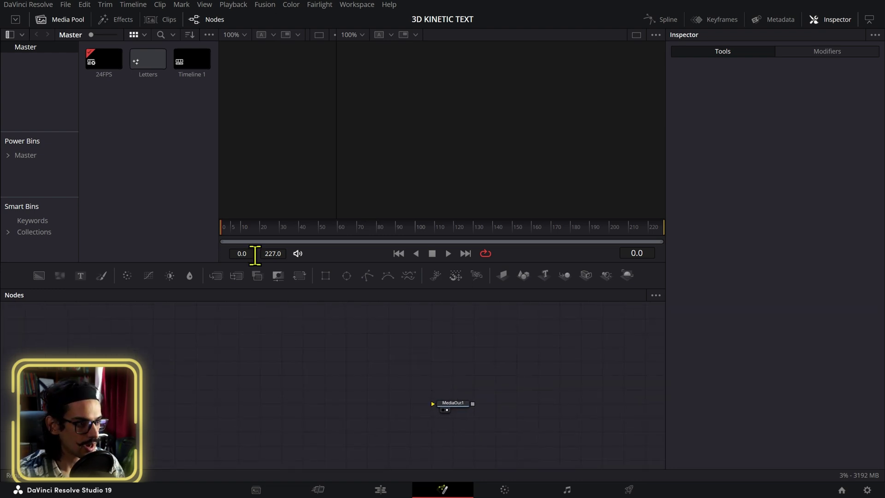
- Add a Background node feeding MediaOut1 and set its alpha to 0
left_click_drag(179, 406, 455, 405)
double_click(838, 227)
type("0")
key("Return")
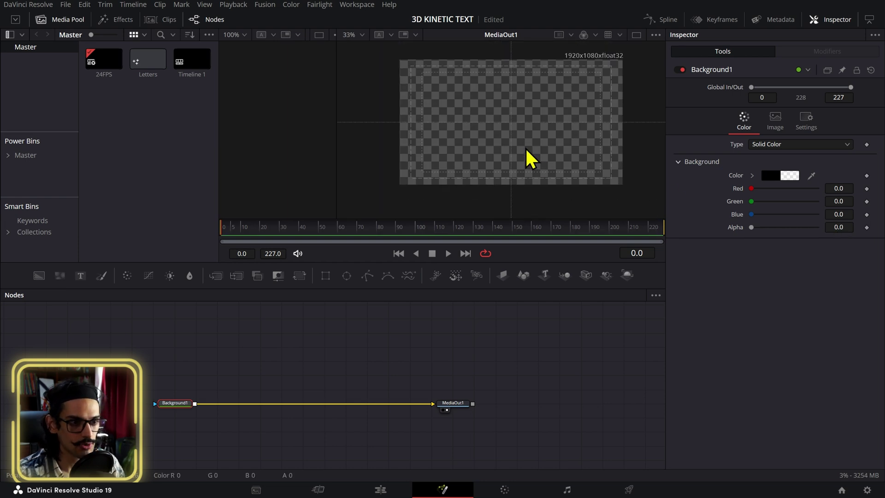
scroll(523, 143, "up", 1)
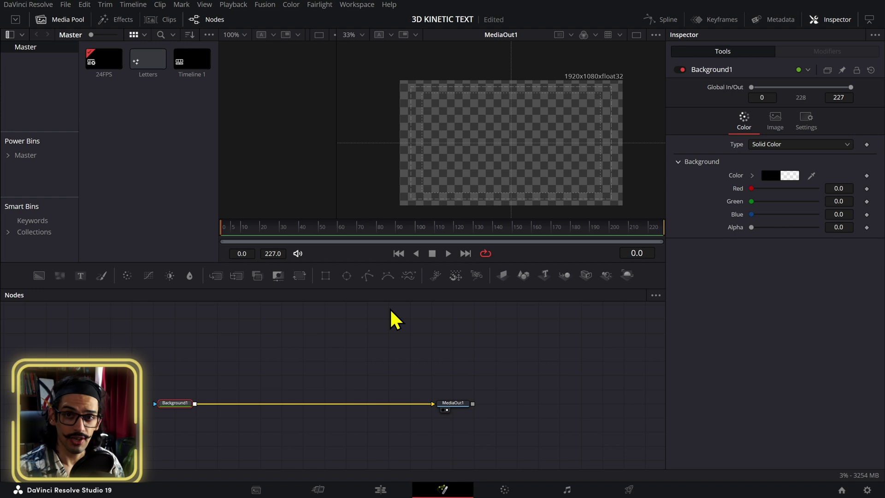
- Add a Text 3D node above the Background node and turn off Use One Material in its shading
left_click(365, 323)
left_click_drag(545, 277, 280, 349)
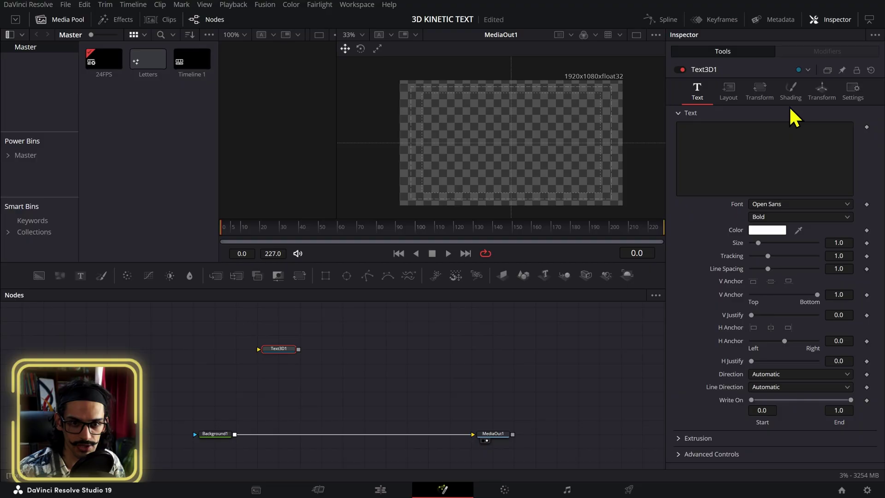
left_click(791, 105)
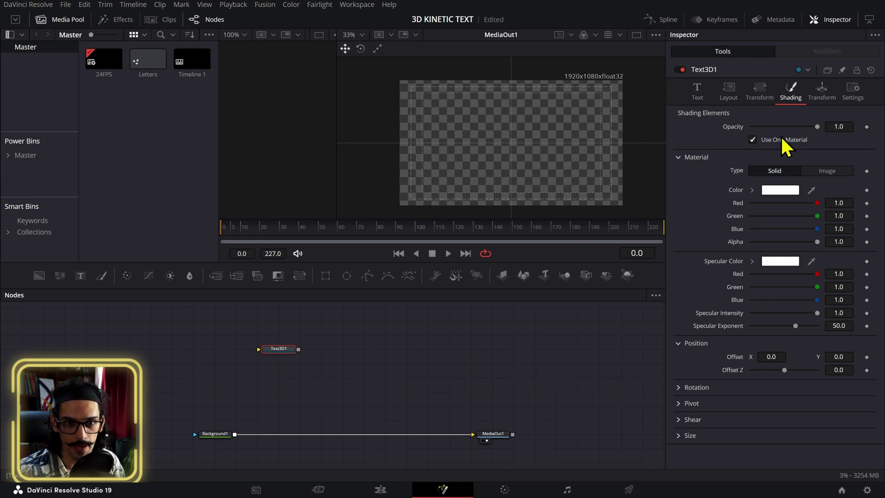
left_click(755, 144)
left_click(755, 143)
left_click(754, 143)
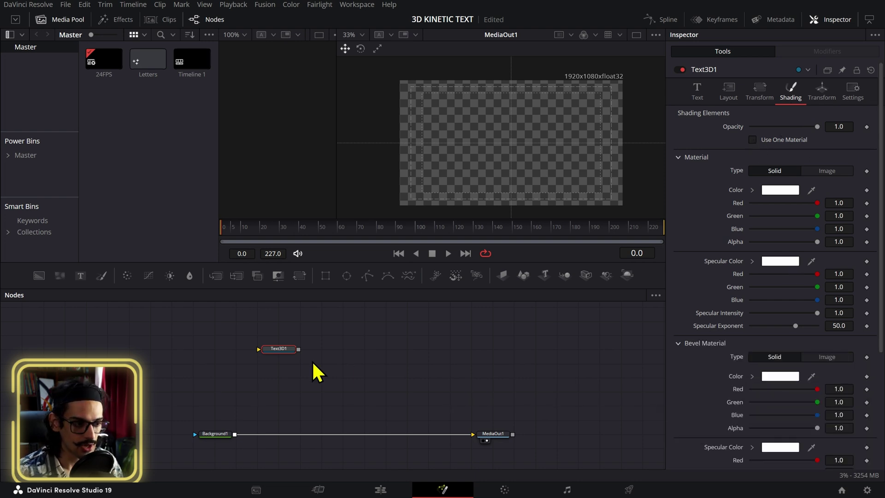
- Enter the letter A as the 3D text and show the Text3D1 node in the second viewer
left_click(692, 94)
left_click(748, 142)
left_click(787, 204)
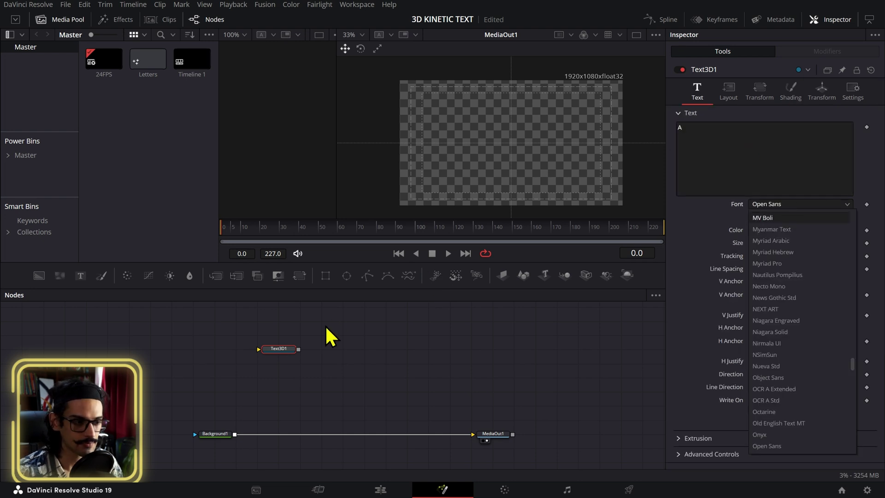
left_click(287, 348)
key("2")
scroll(510, 123, "up", 5)
left_click_drag(510, 123, 574, 122)
- Extrude the letter A with an extrusion depth of about 0.0814
left_click(692, 438)
scroll(710, 383, "down", 2)
left_click_drag(827, 378, 839, 378)
scroll(431, 133, "down", 3)
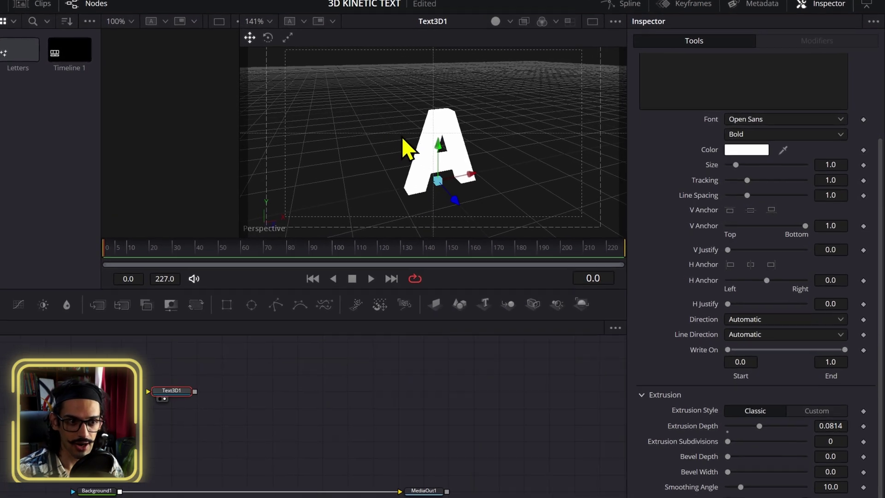
- Set the bevel material color of the 3D letter to near-black #060606
scroll(692, 142, "up", 3)
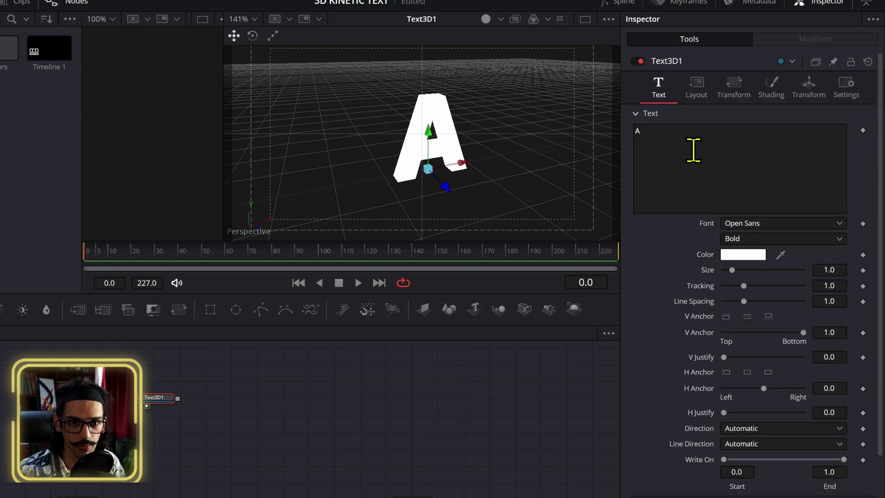
left_click(781, 98)
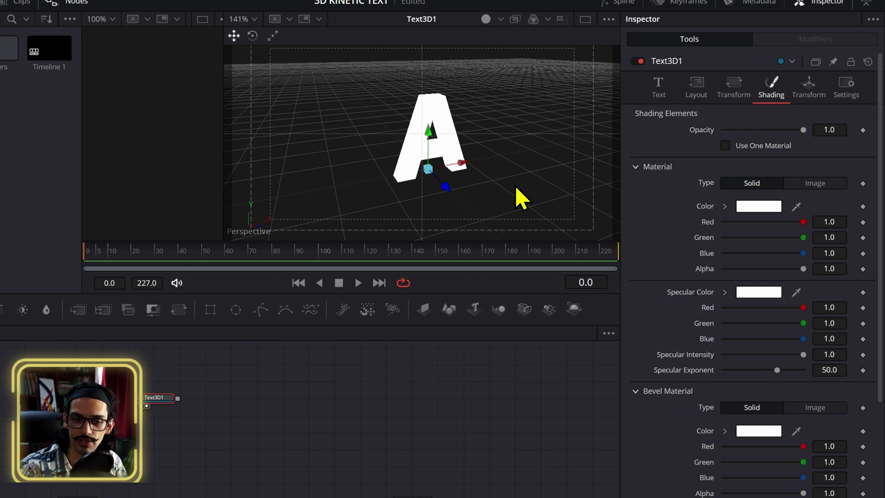
left_click(767, 437)
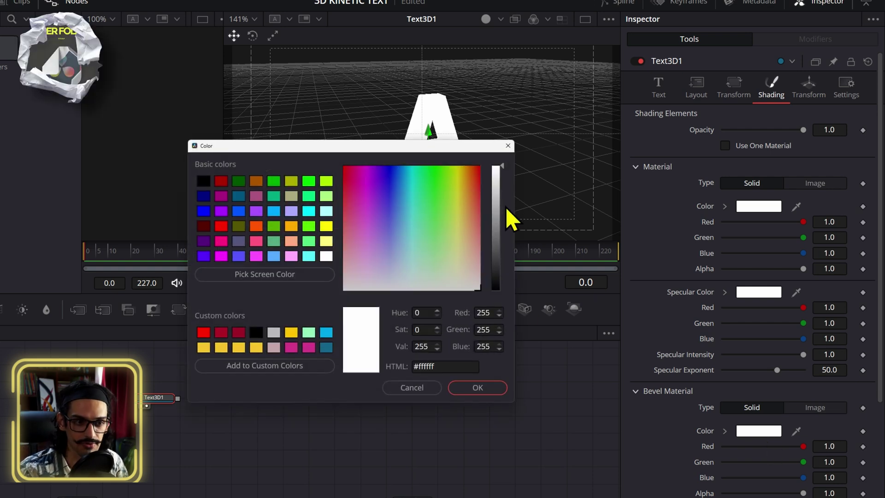
mouse_move(501, 260)
left_mouse_down()
mouse_move(504, 306)
mouse_move(499, 290)
left_mouse_up()
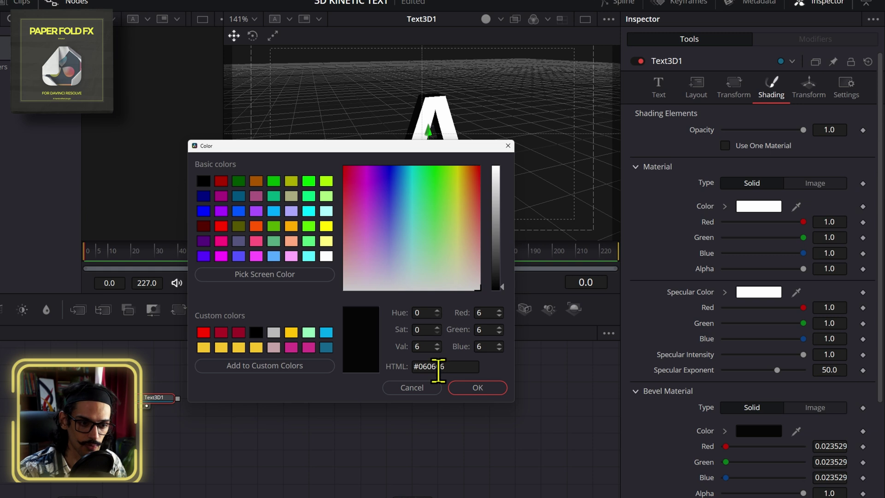
left_click(464, 391)
left_click_drag(469, 198, 505, 182)
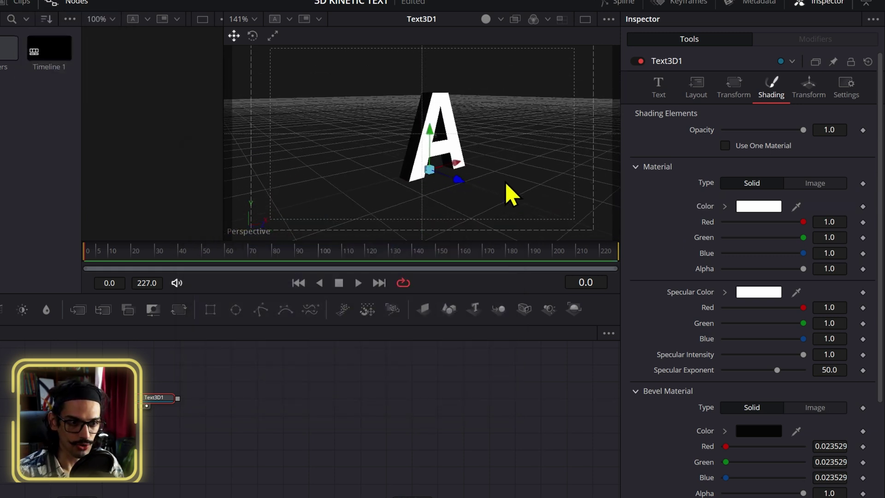
- Duplicate the Text3D1 node and place the copy above the original
left_click(675, 99)
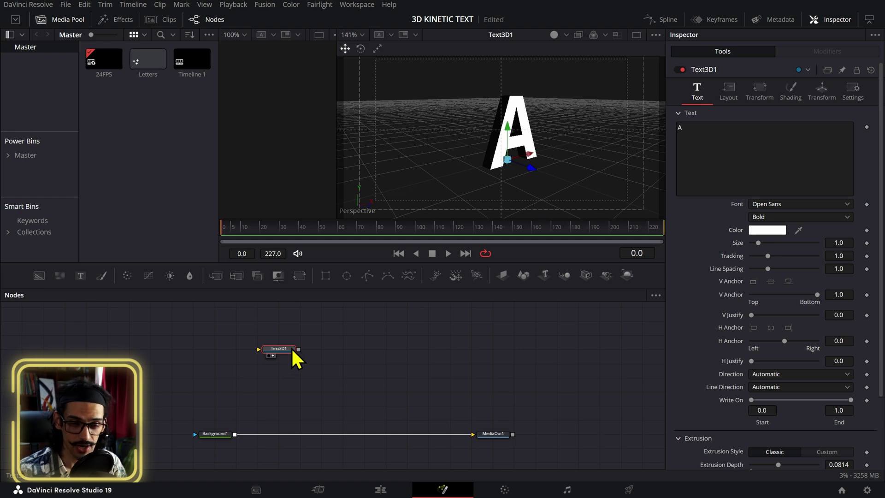
left_click(306, 335)
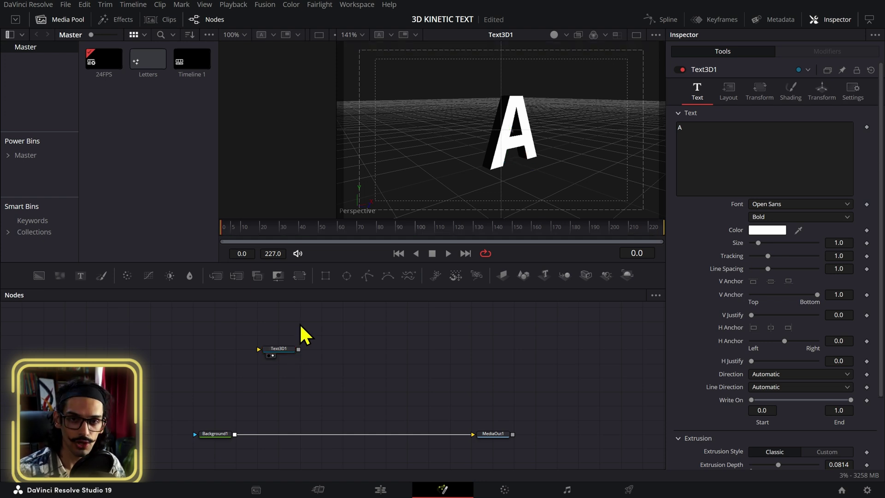
key("ctrl+v")
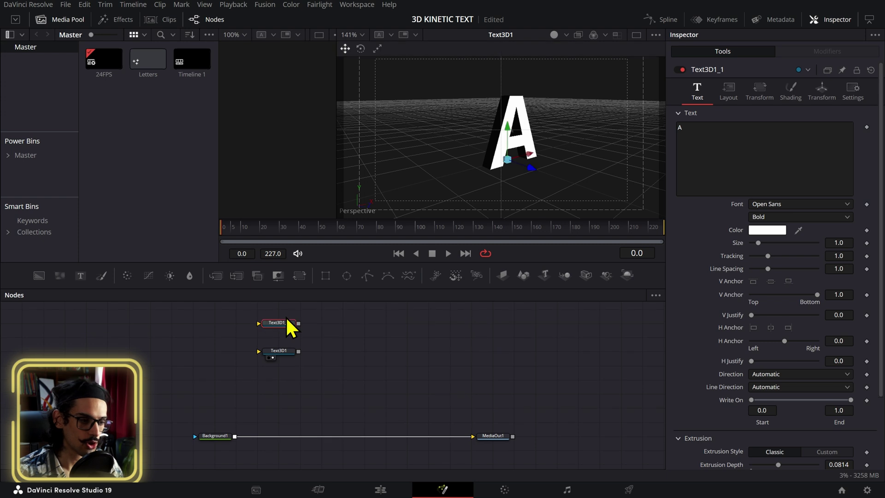
- Combine the two Text 3D nodes with a Merge 3D node and show the merge in the second viewer
left_click_drag(501, 166, 543, 178)
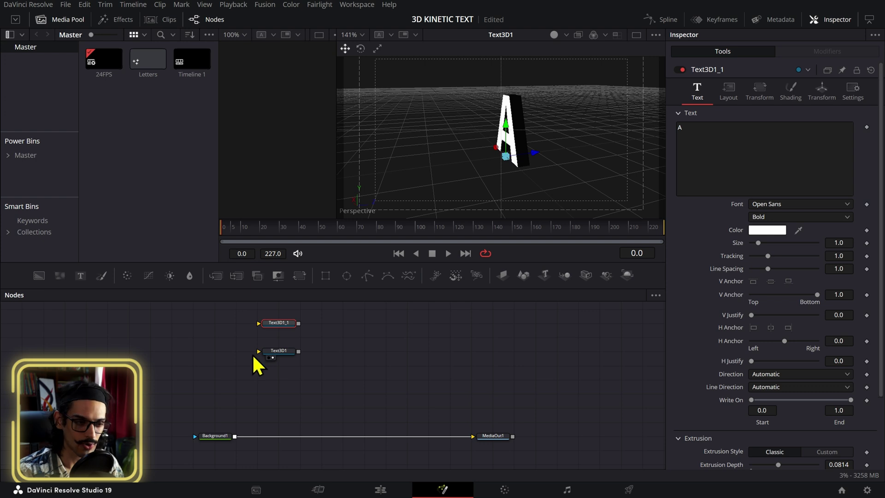
left_click_drag(549, 124, 579, 133)
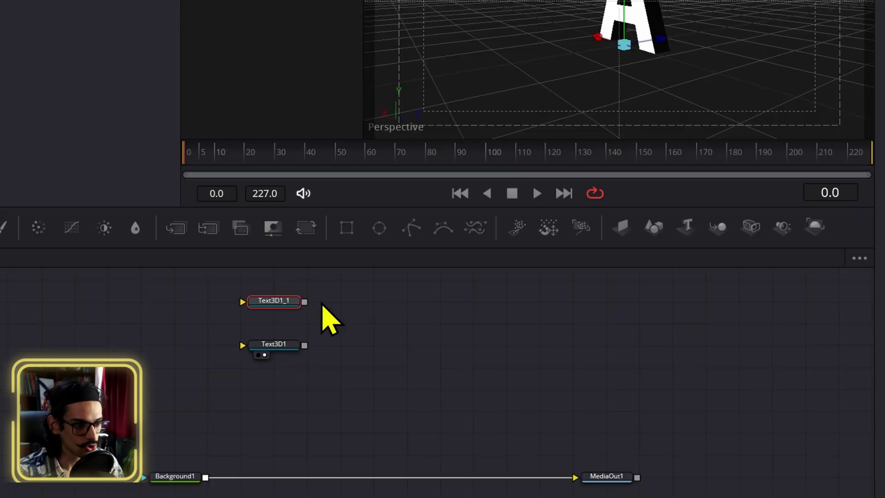
left_click_drag(298, 323, 318, 333)
left_click(289, 268)
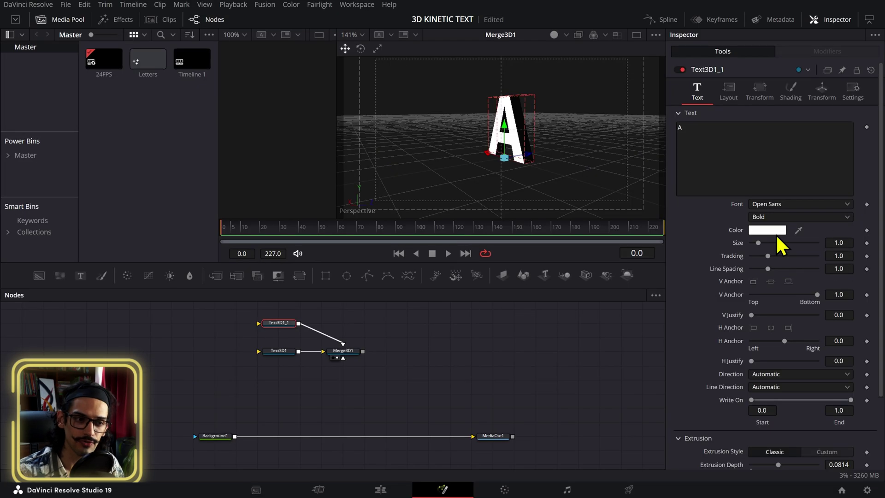
- Change the text color of the duplicated Text 3D node to purple and check the letter from another angle
left_click(777, 231)
left_click_drag(567, 206, 568, 172)
left_click_drag(526, 210, 472, 210)
left_click(547, 340)
left_click_drag(548, 142, 432, 154)
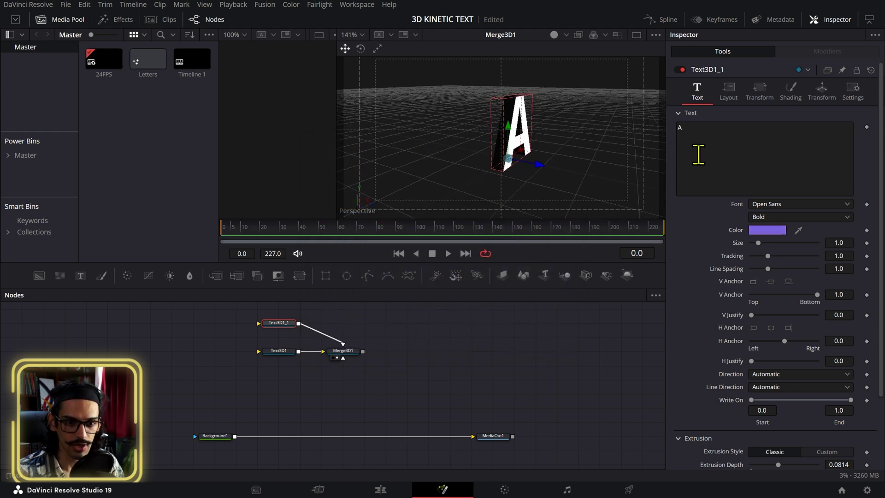
- Examine the duplicated Text 3D node's settings and the Merge3D1 node's transform settings
left_click(351, 353)
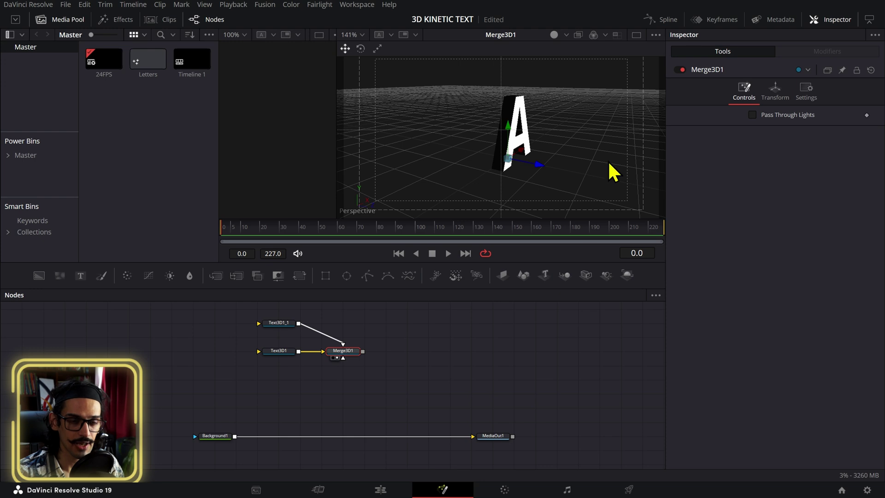
left_click(287, 327)
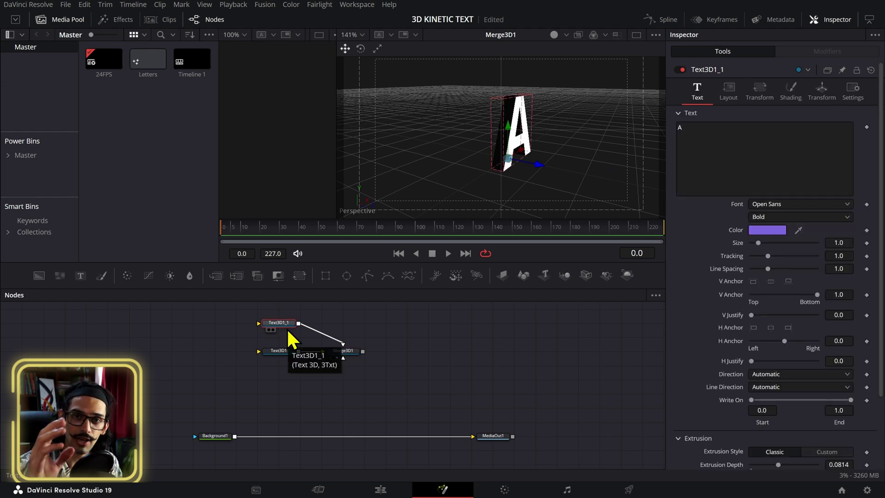
left_click(342, 353)
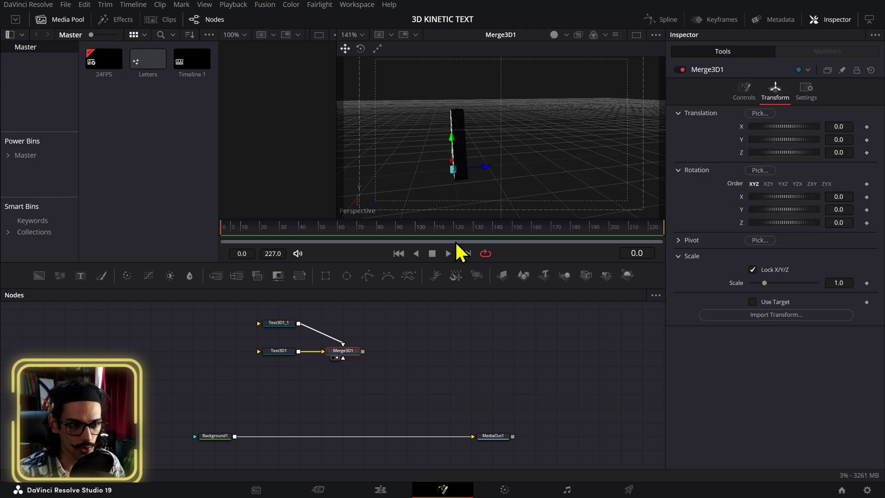
- Set the Z translation of the original Text3D1 node to 0.0002
left_click(293, 354)
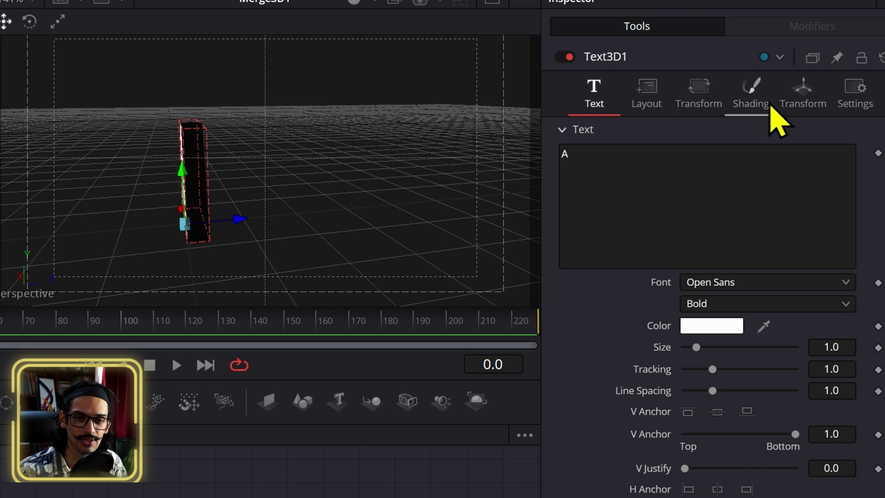
left_click(790, 100)
left_click(843, 196)
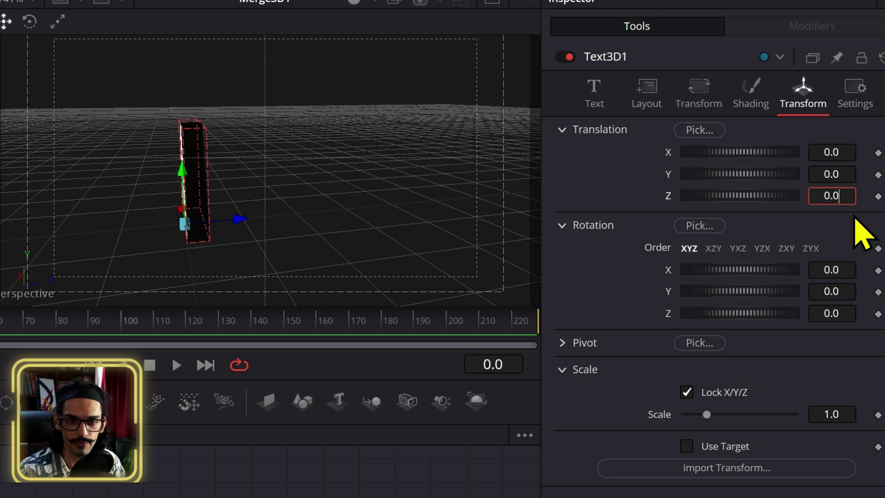
key("Tab")
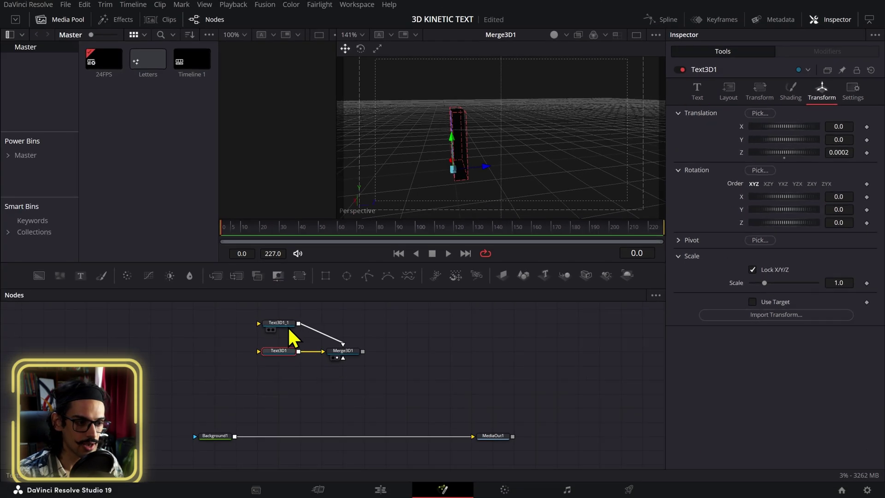
- Set the extrusion depth of the duplicated Text 3D node to 0
left_click(290, 329)
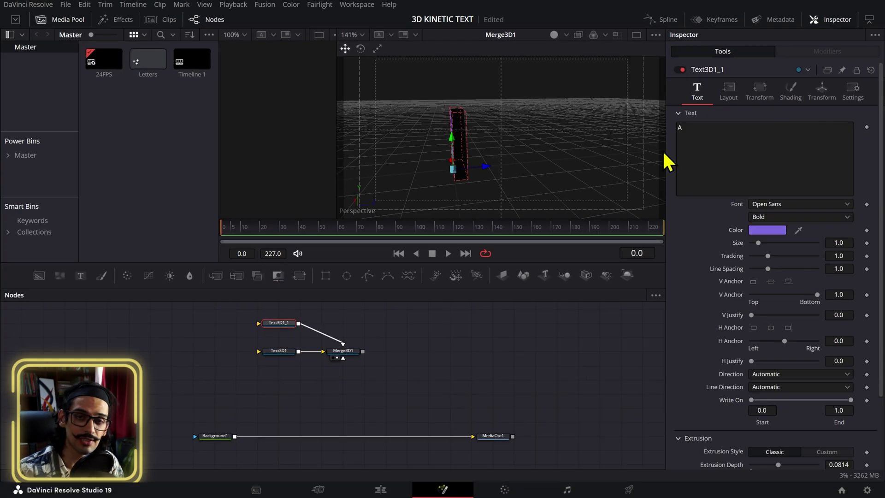
scroll(756, 411, "down", 3)
left_click_drag(778, 381, 642, 392)
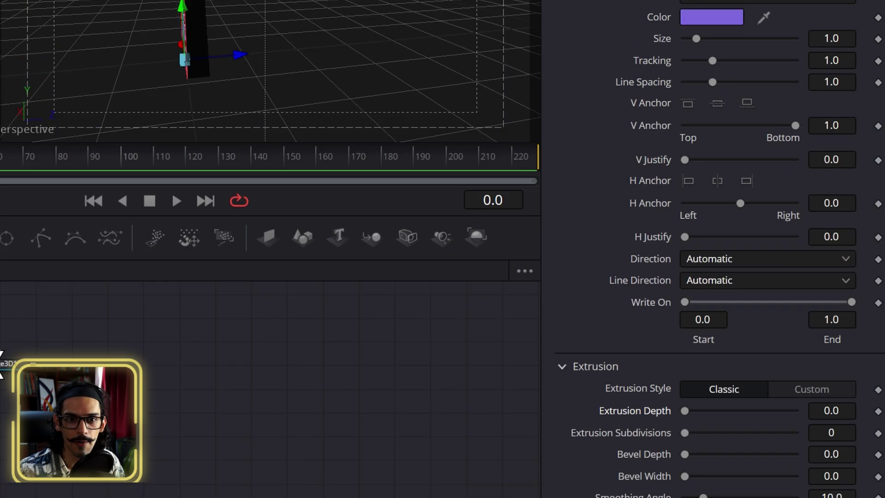
- Enable Use One Material in the duplicated text's shading and check the purple letter from several angles
scroll(760, 224, "up", 3)
left_click(766, 149)
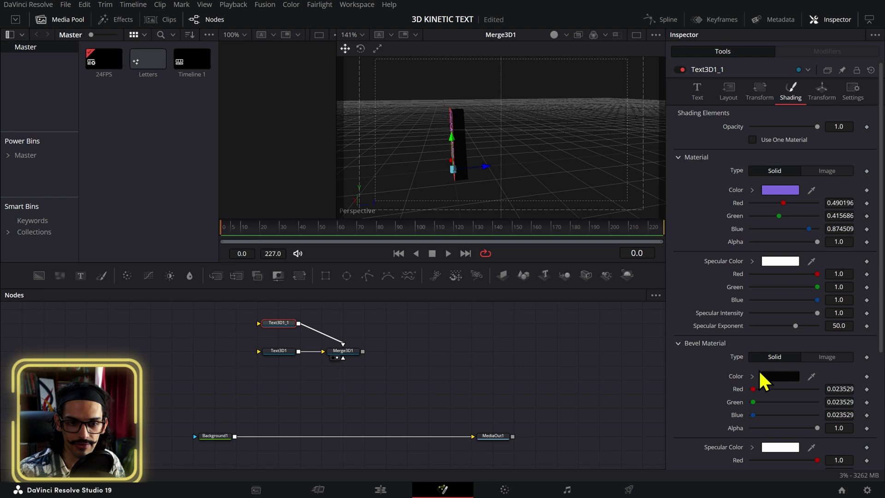
left_click(782, 142)
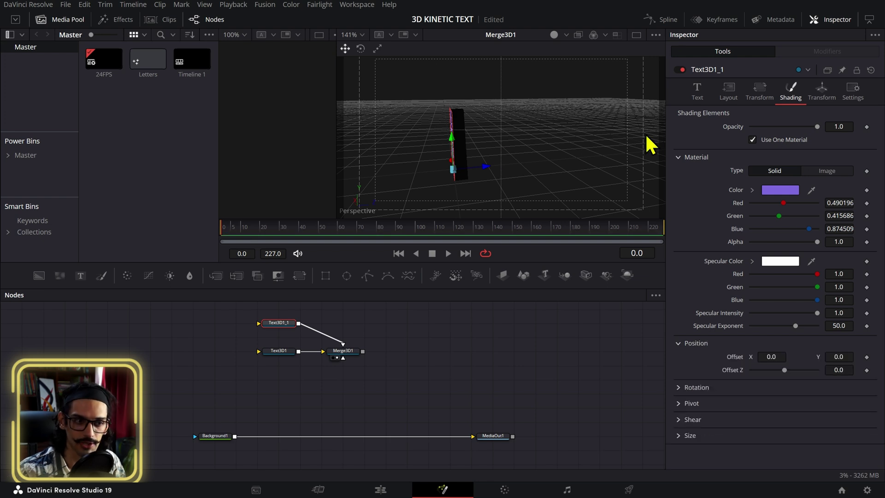
scroll(540, 157, "up", 2)
left_click_drag(496, 147, 529, 141)
scroll(590, 161, "up", 1)
scroll(516, 148, "up", 2)
scroll(544, 141, "down", 3)
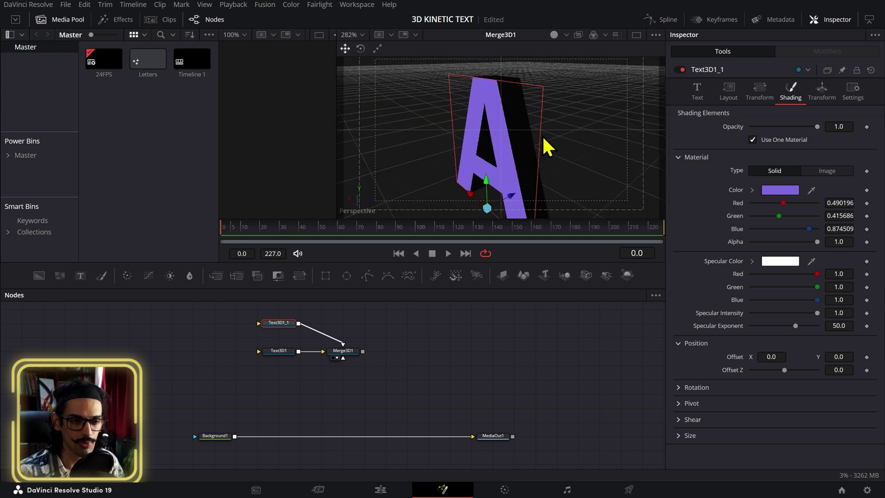
left_click_drag(553, 133, 473, 102)
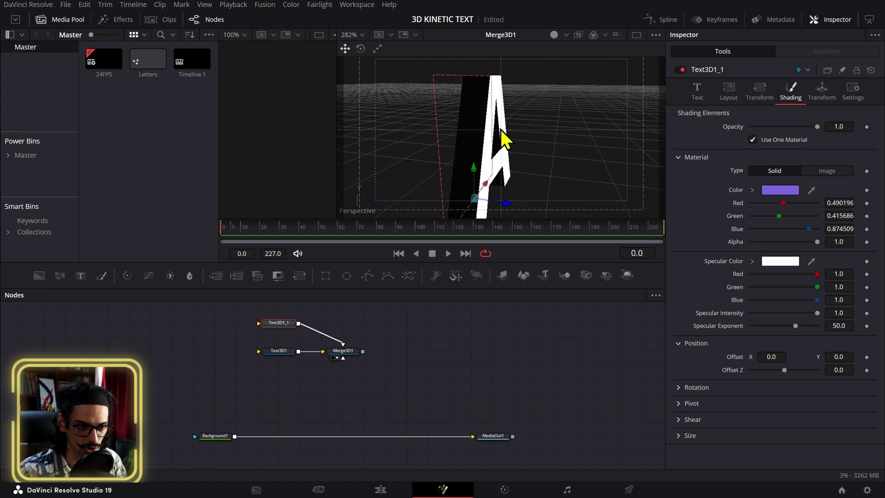
scroll(502, 136, "down", 3)
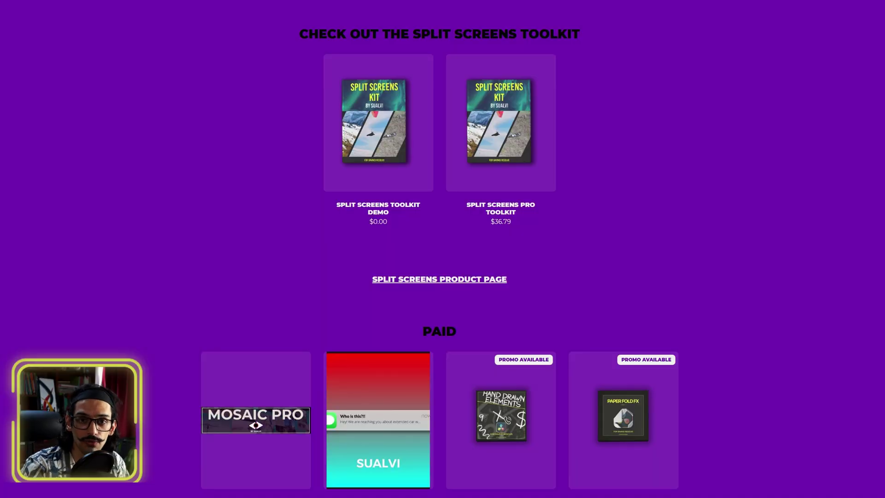
scroll(440, 249, "down", 2)
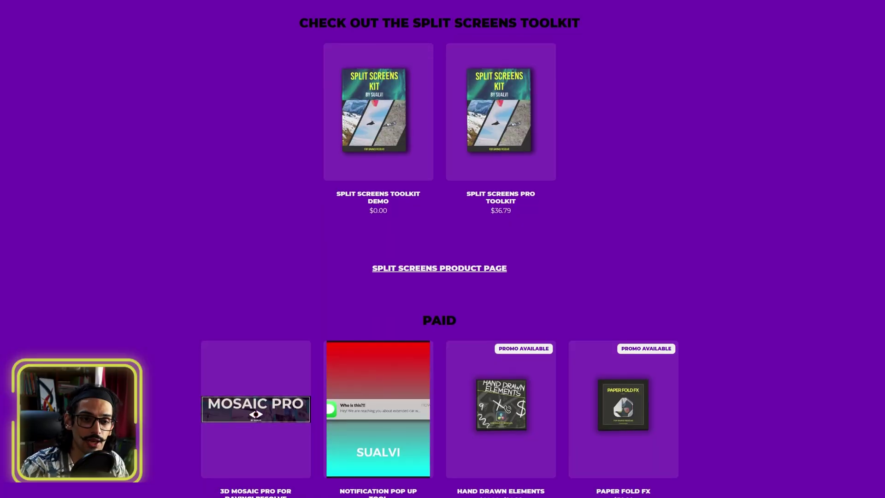
scroll(489, 259, "down", 4)
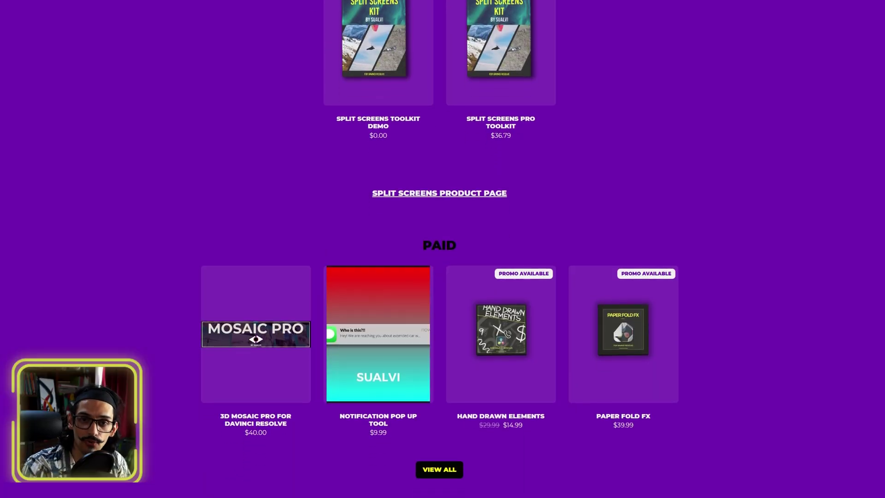
scroll(489, 258, "down", 10)
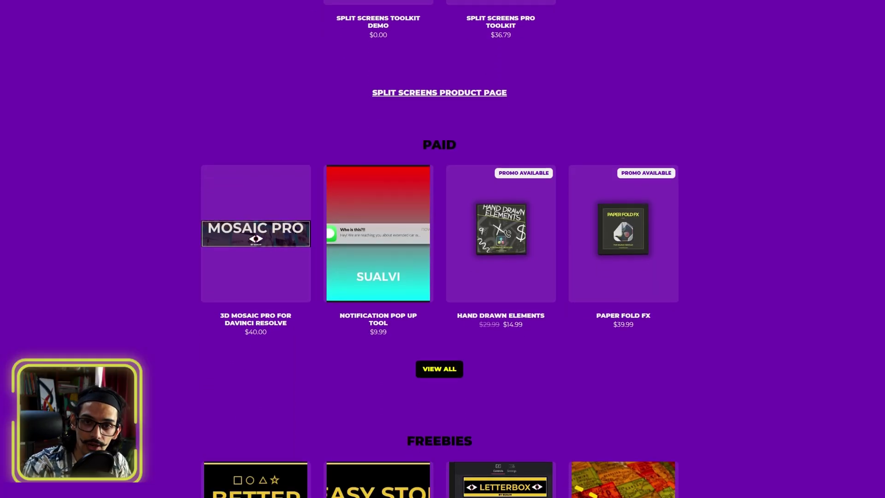
scroll(489, 258, "down", 3)
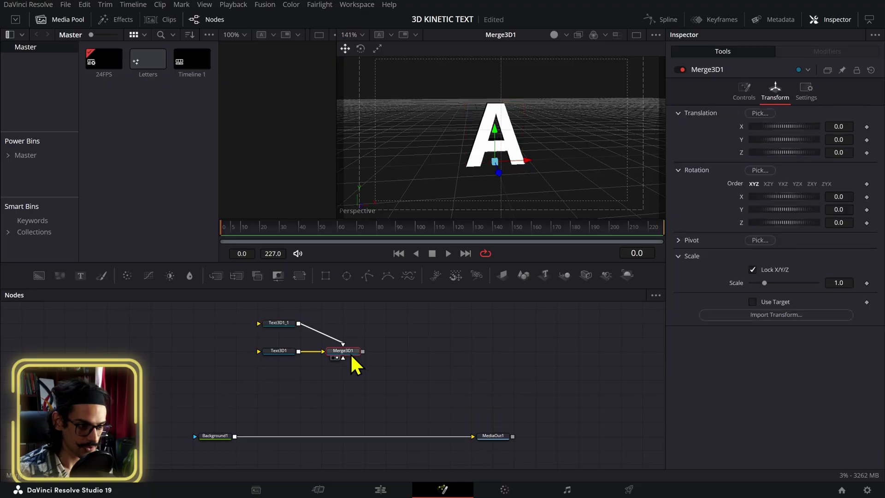
- Add a Transform 3D node after the Merge3D1 node and reveal its pivot settings
key("shift+space")
type("TRANS")
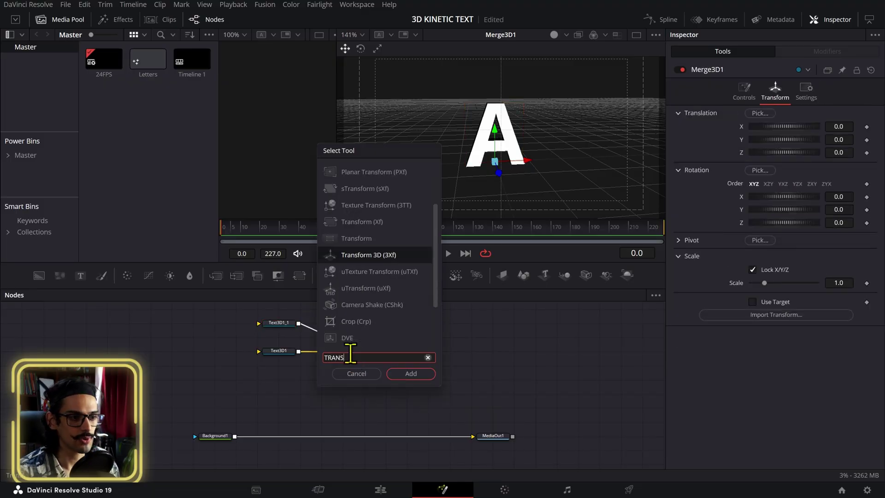
key("Return")
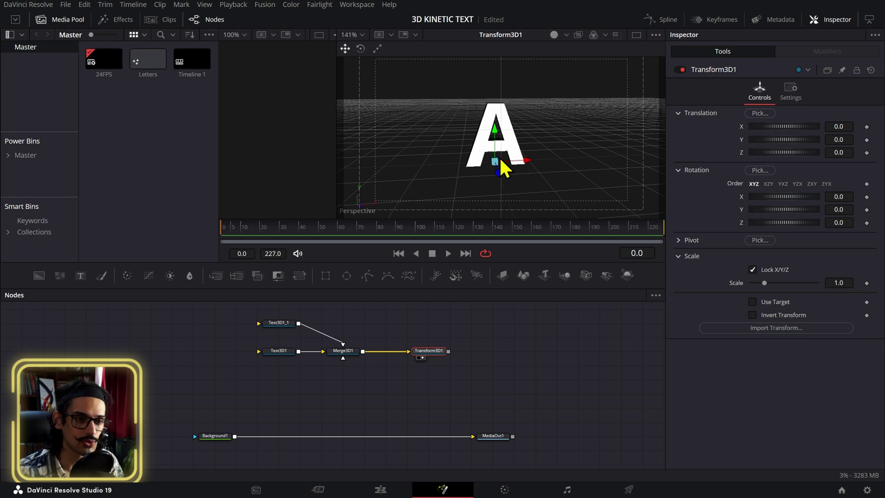
left_click(692, 240)
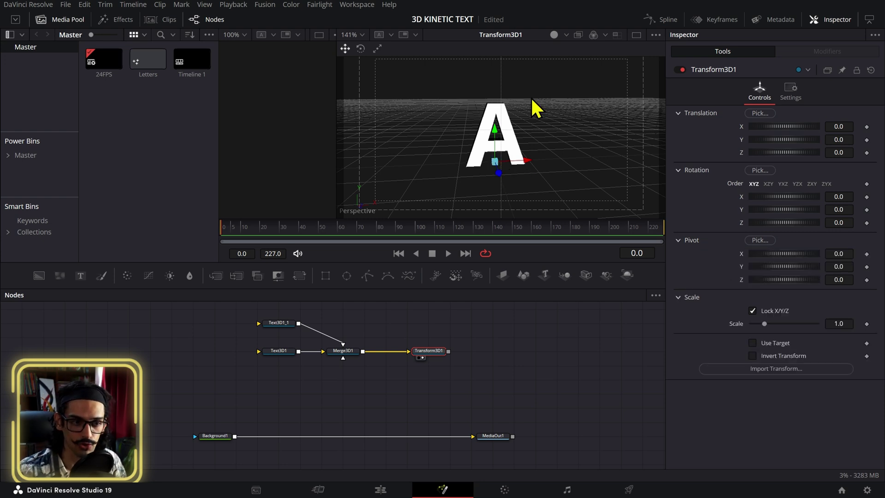
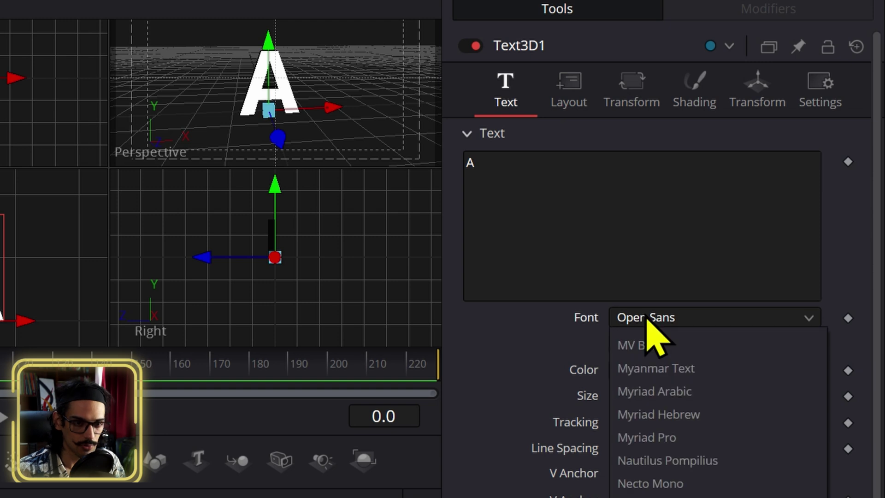
- Set the letter's font to Montserrat Bold and link the duplicate's text to Text3D1 with an expression
scroll(647, 318, "up", 5)
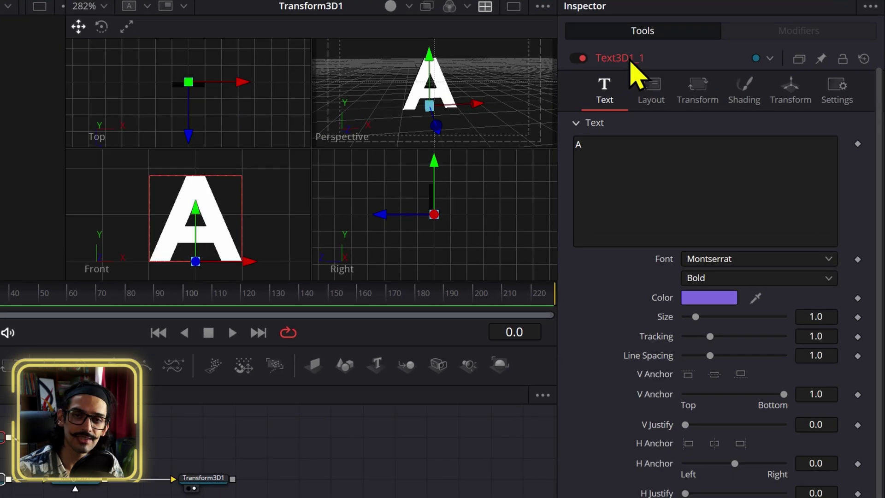
right_click(719, 145)
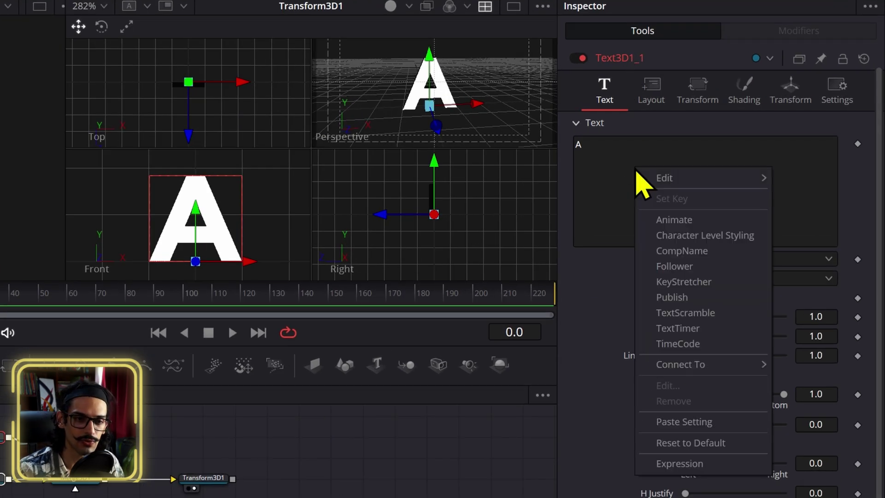
left_click(705, 464)
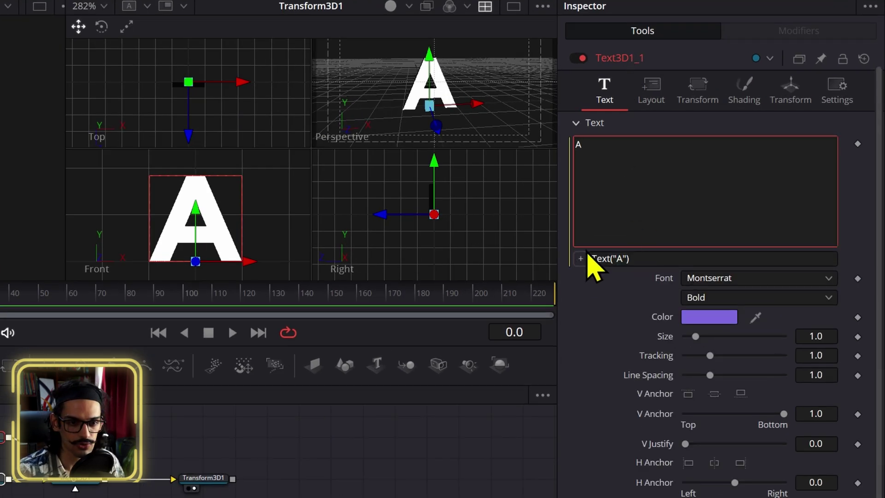
left_click_drag(581, 282, 623, 174)
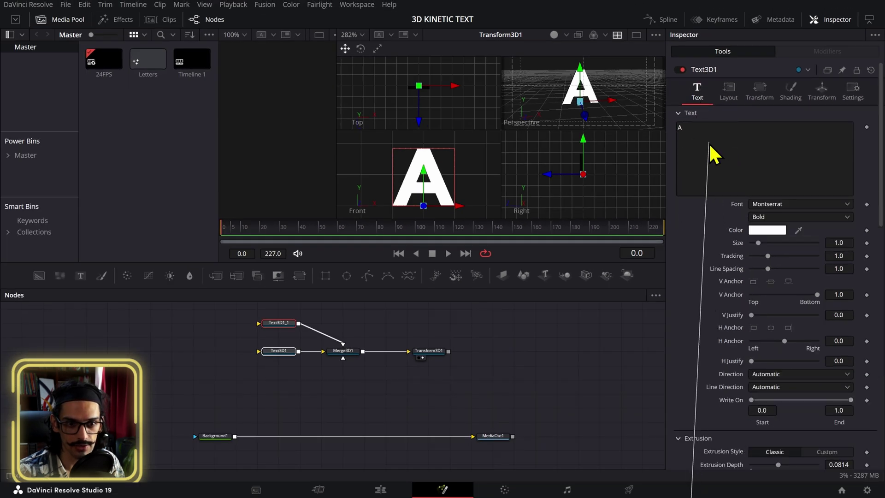
- Test the link by changing Text3D1's text to b, orbit around the letter, and restore the letter A
left_click_drag(710, 147, 707, 143)
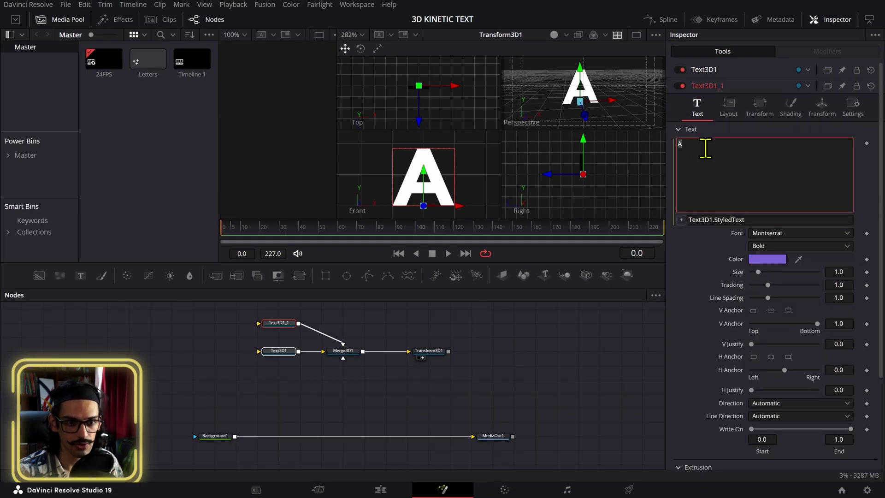
left_click(701, 70)
double_click(709, 129)
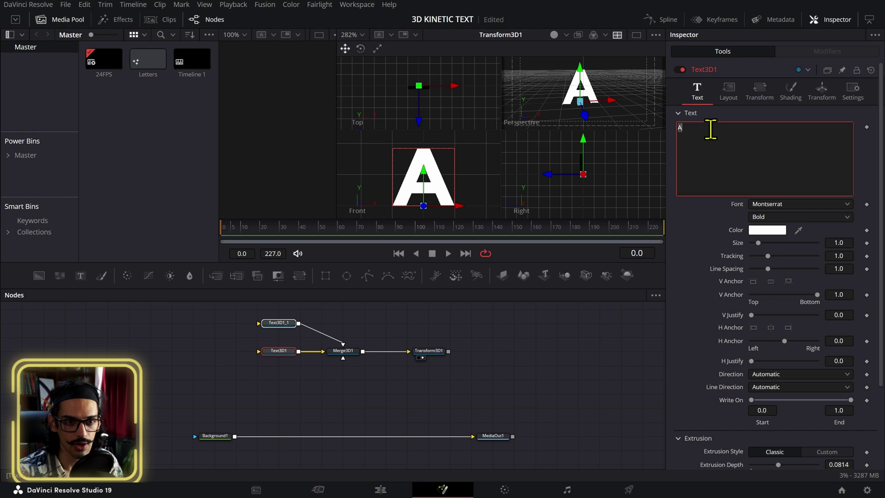
type("b")
left_click(695, 226)
left_click_drag(582, 105, 618, 112)
key("ctrl+z")
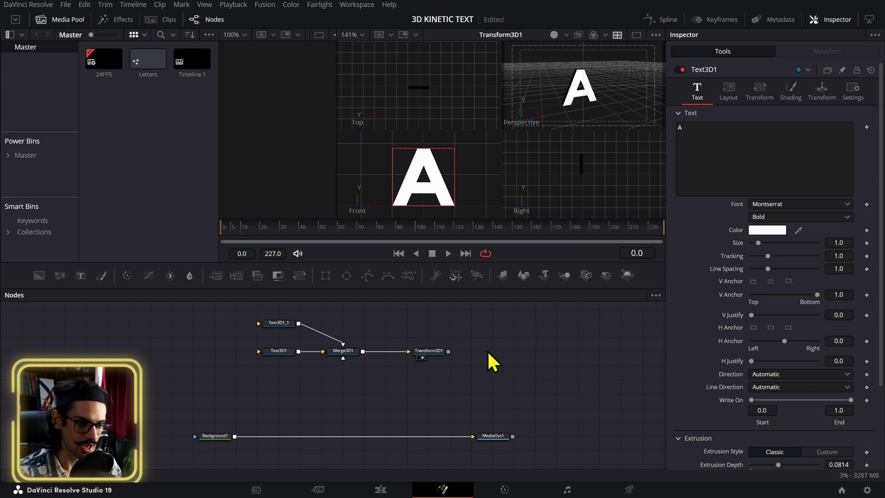
- Place Transform3D1's pivot in the middle of the letter with Y at 0.233 and Z at 0.039
left_click(429, 351)
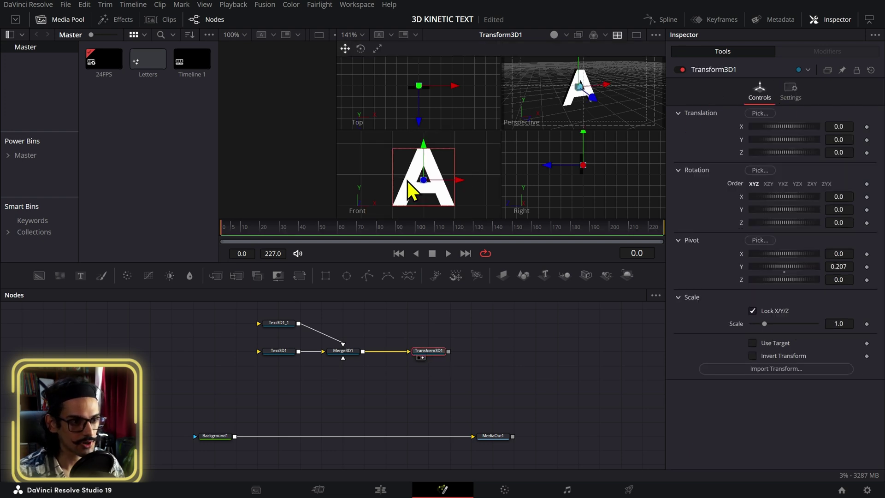
scroll(426, 193, "up", 2)
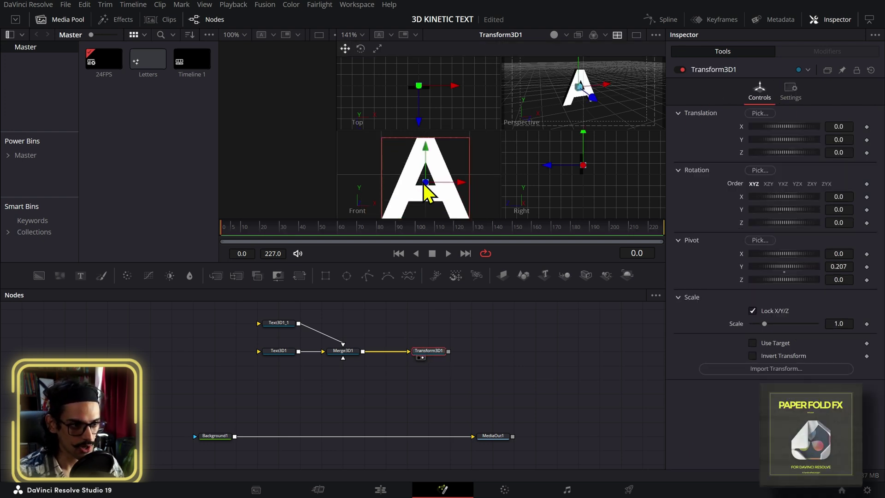
left_click_drag(842, 266, 850, 267)
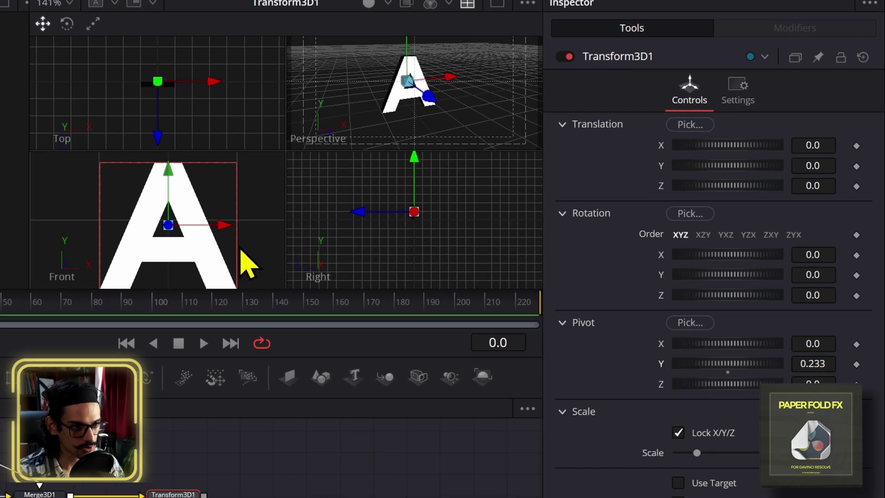
scroll(181, 247, "down", 2)
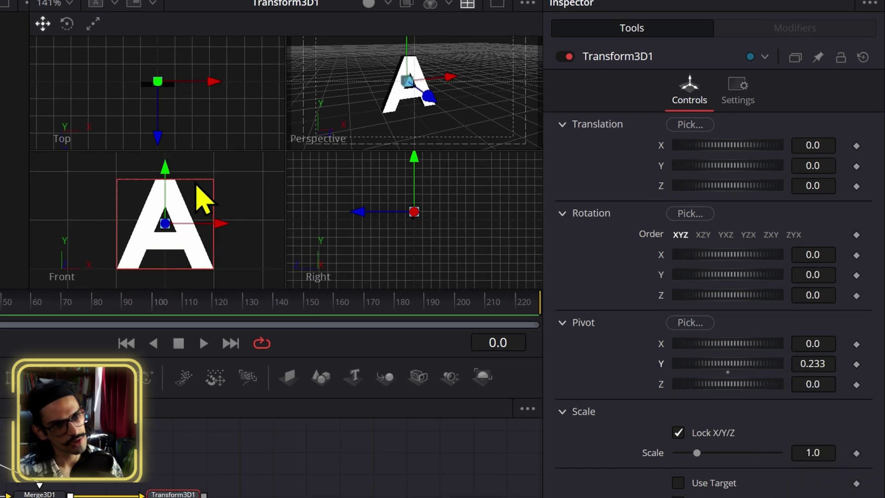
scroll(177, 93, "up", 4)
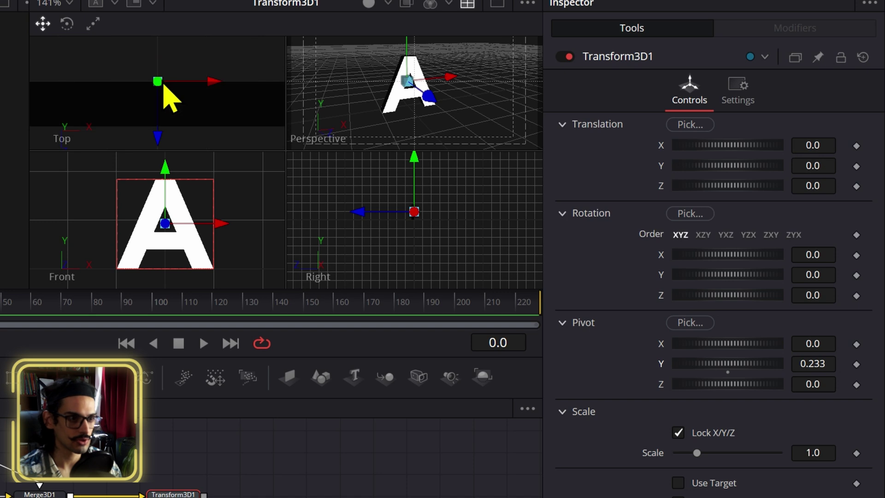
scroll(166, 92, "up", 2)
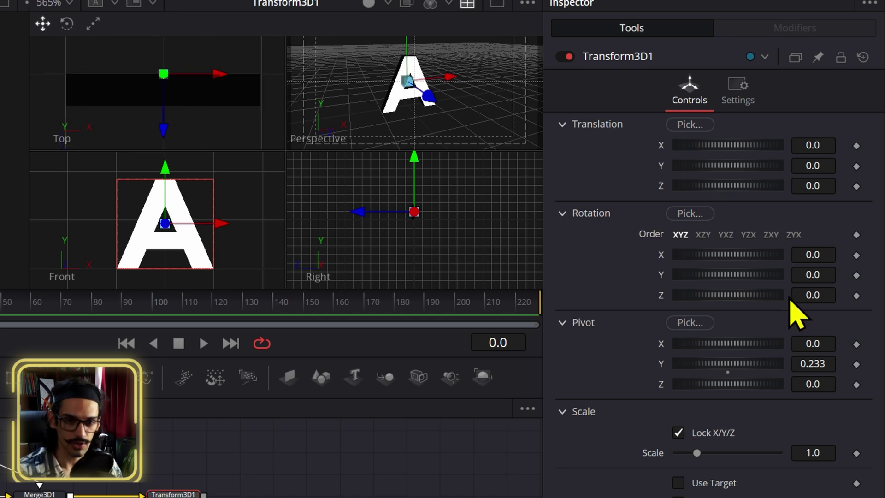
left_click_drag(826, 384, 844, 384)
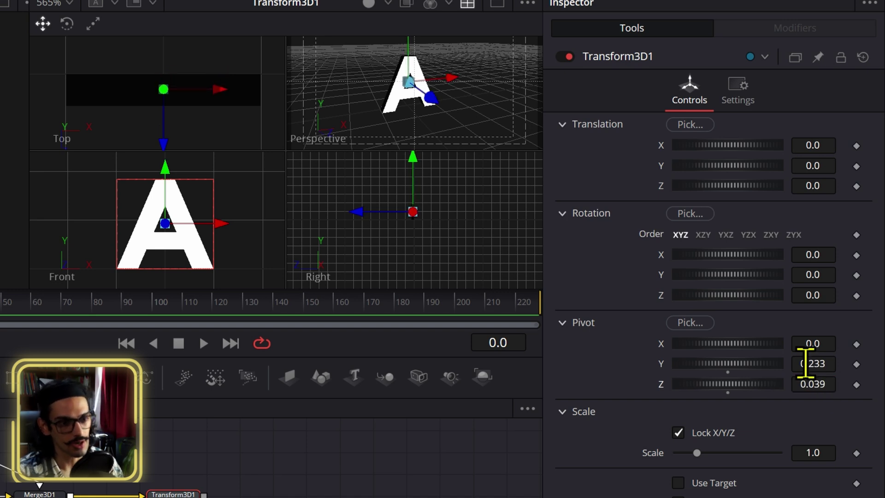
- Replace the quad view with a single perspective view and orbit around the letter to an almost frontal angle
left_click_drag(410, 99, 364, 96)
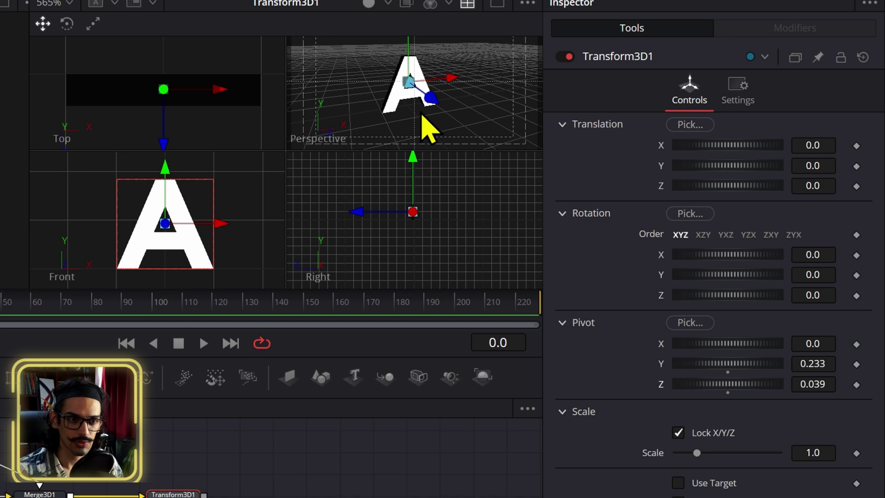
left_click_drag(436, 96, 462, 94)
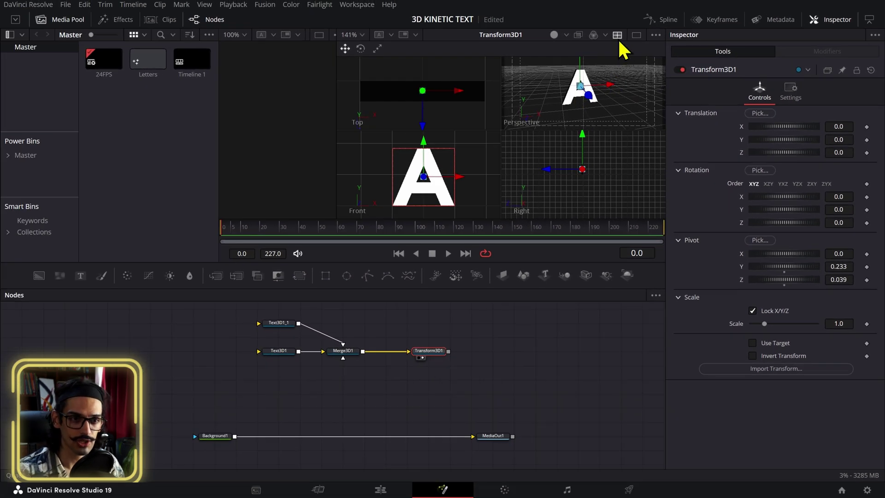
left_click(617, 35)
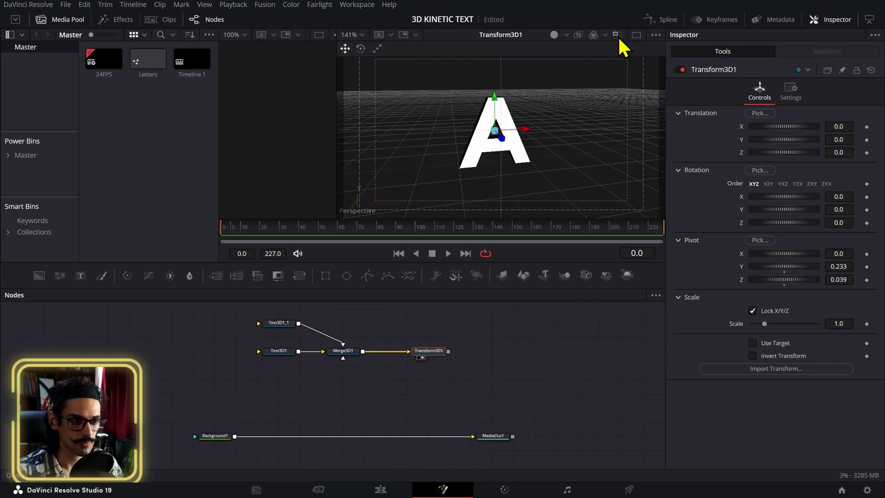
left_click_drag(510, 143, 645, 145)
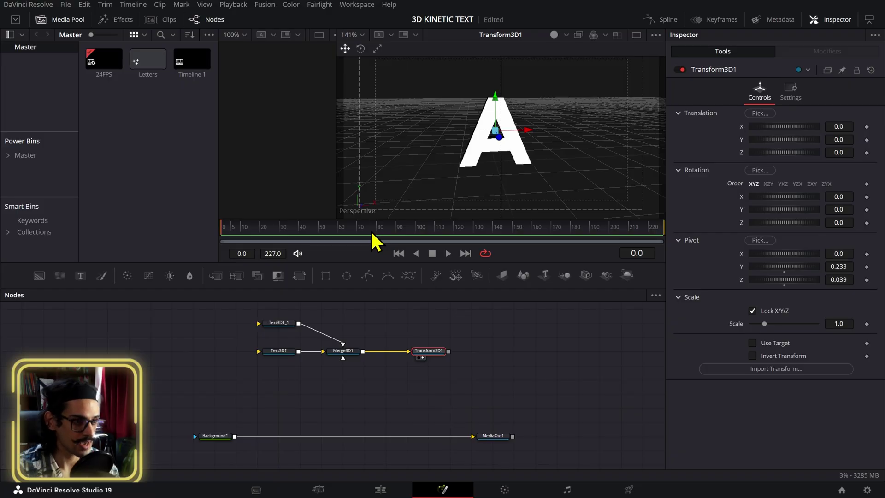
- Add keyframes for Transform3D1's X and Y rotation at frame 0, keeping both values at 0
left_click(313, 227)
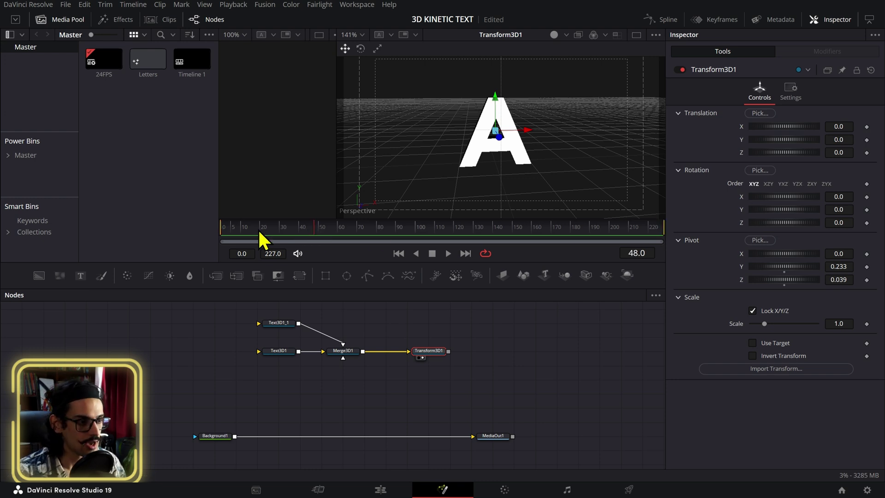
left_click(868, 209)
left_click(866, 197)
left_click_drag(850, 209, 848, 209)
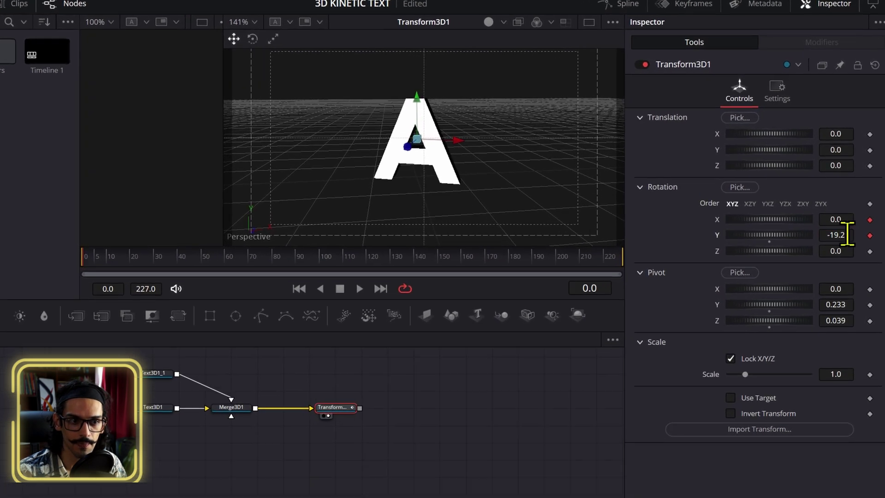
key("ctrl+z")
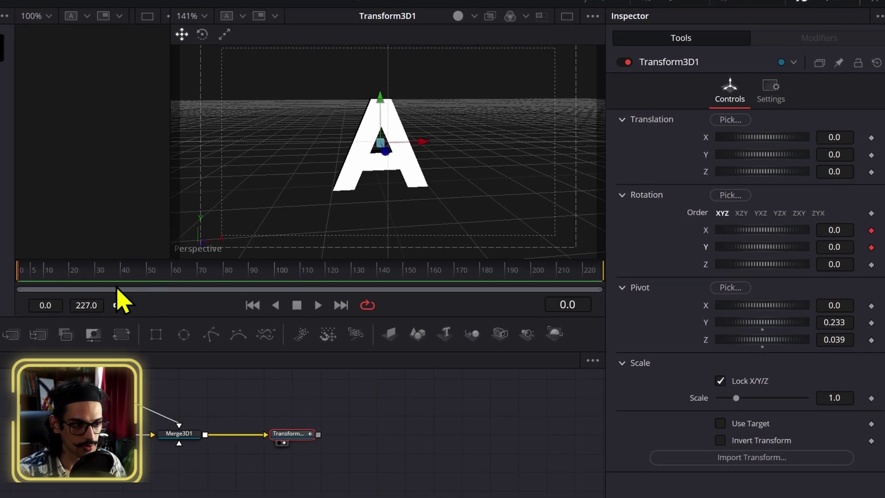
- At frame 48, add keyframes for the X and Y rotation and set the Y rotation to -360
left_click(141, 279)
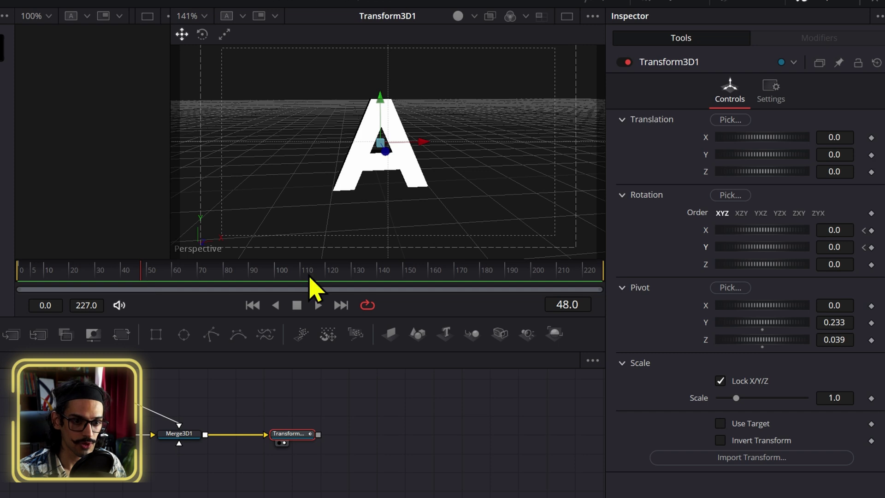
left_click(872, 247)
left_click(871, 230)
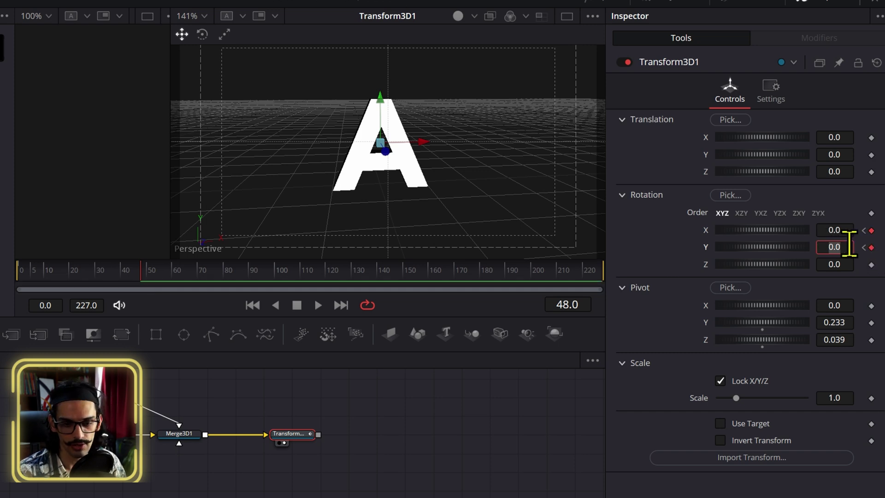
left_click_drag(838, 252, 815, 252)
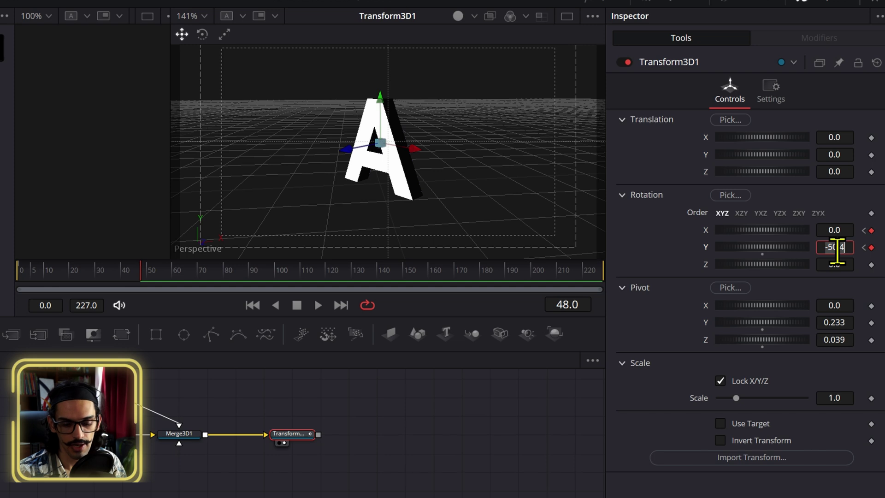
key("Tab")
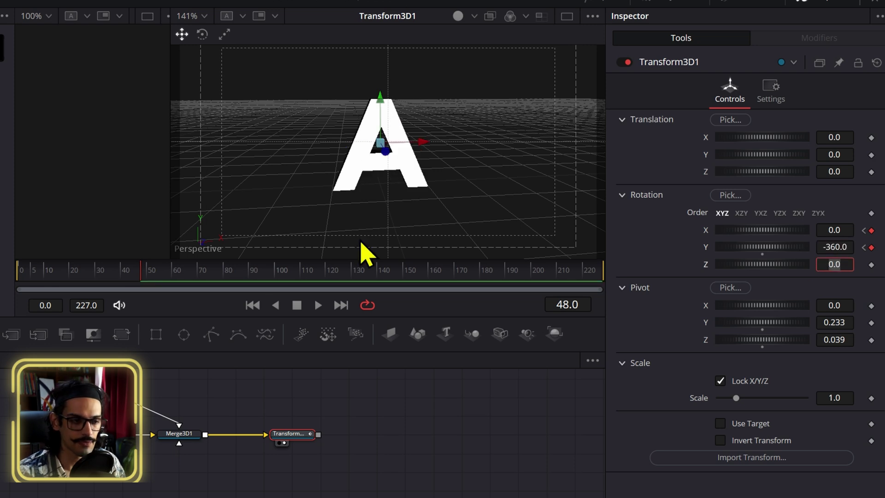
- Go back 24 frames to frame 24 and set the X rotation to -42.9
left_click(579, 303)
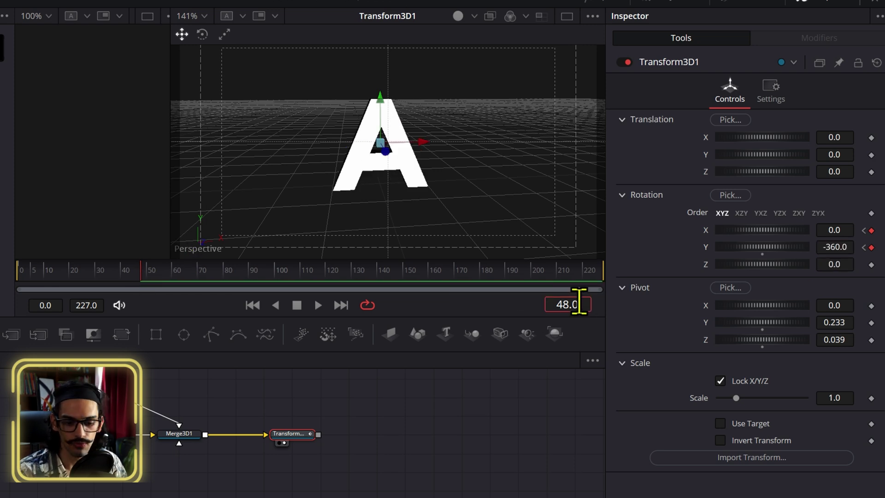
type("-24")
key("Return")
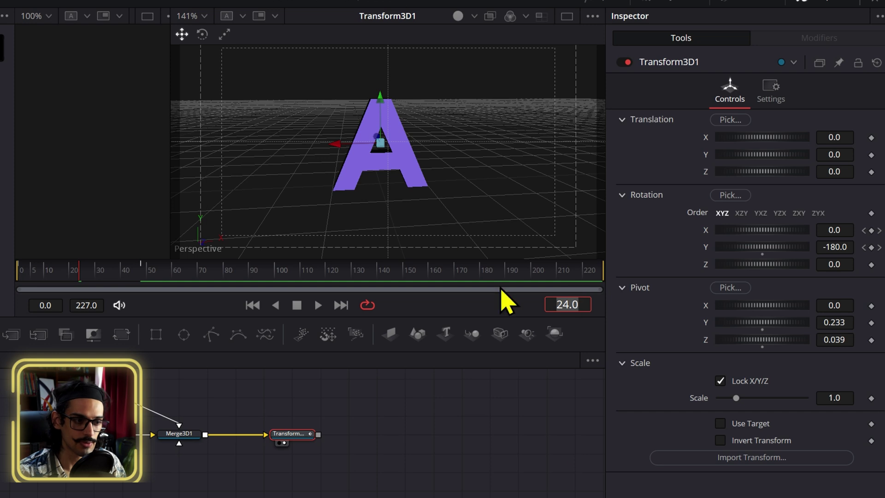
left_click_drag(838, 227, 802, 228)
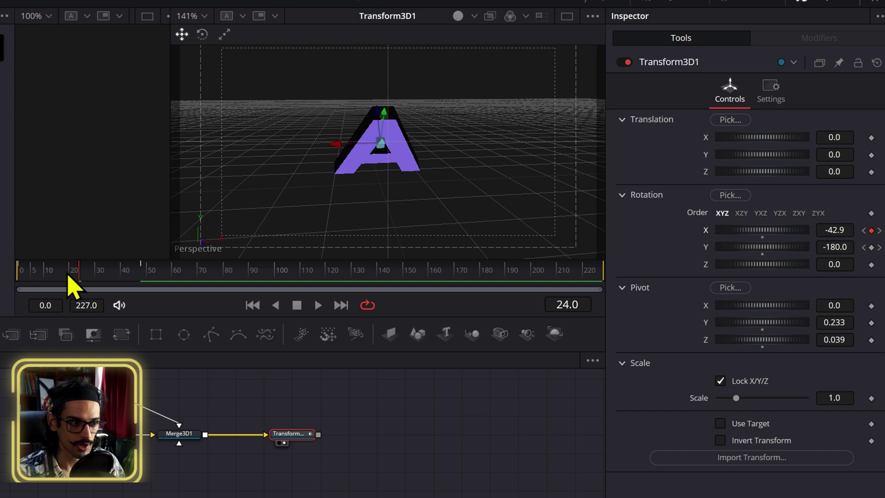
- Play the letter's rotation from the start to check the tilted spin
left_click_drag(85, 283, 7, 288)
key("space")
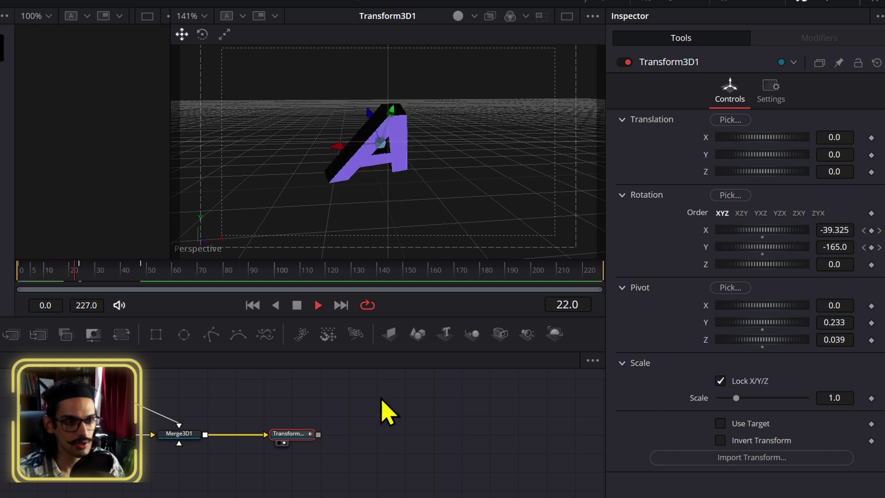
key("space")
- At frame 96, add keyframes for the X and Y rotation and set the X rotation to -360
left_click_drag(123, 283, 145, 281)
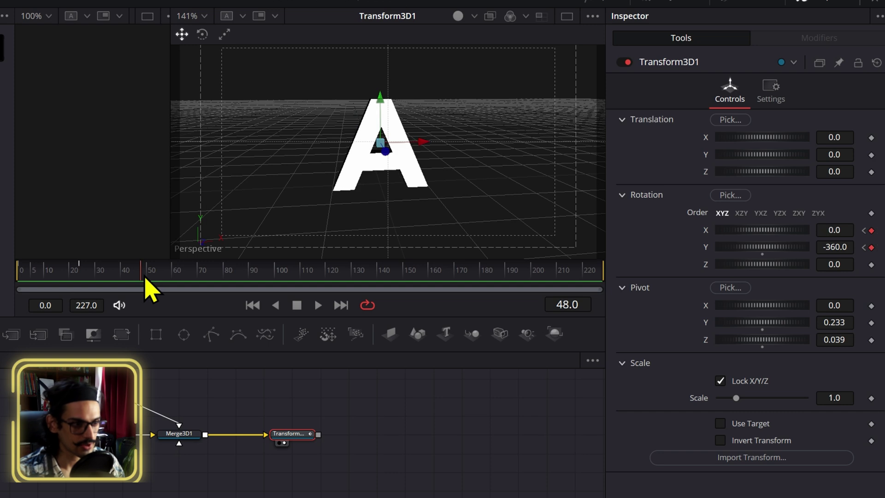
left_click(584, 302)
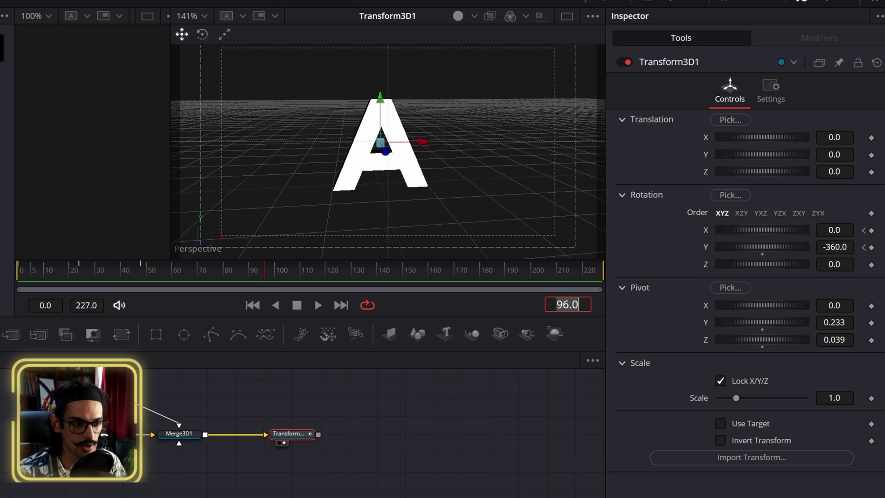
left_click(871, 248)
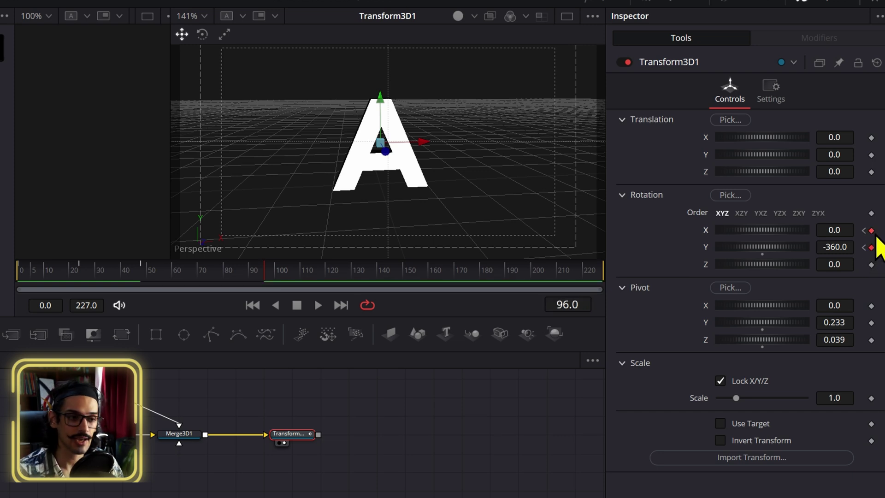
mouse_move(836, 231)
left_mouse_down()
mouse_move(846, 230)
mouse_move(832, 222)
left_mouse_up()
- At frame 72, set Transform3D1's Y rotation to -405.4
left_click(314, 231)
left_click_drag(314, 228, 408, 236)
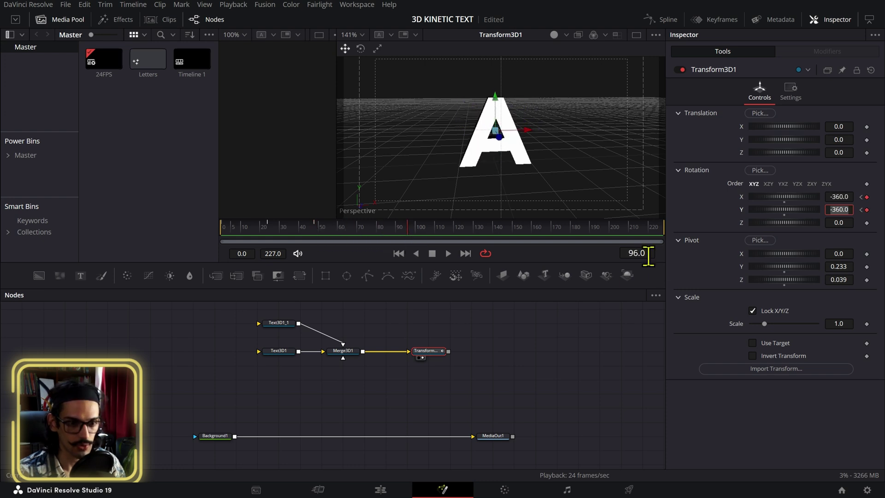
key("Return")
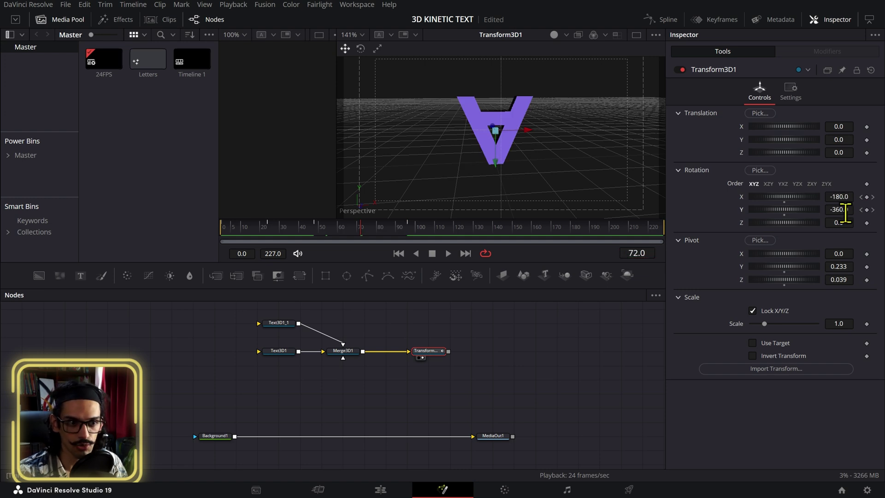
left_click_drag(838, 209, 776, 210)
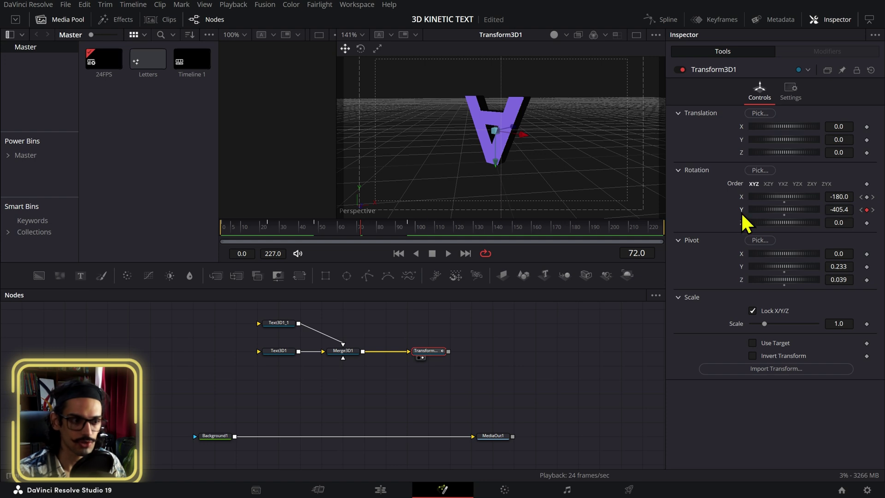
- Play the whole rotation animation from frame 0 and scrub back through its first half
left_click_drag(325, 229, 317, 230)
left_click(398, 253)
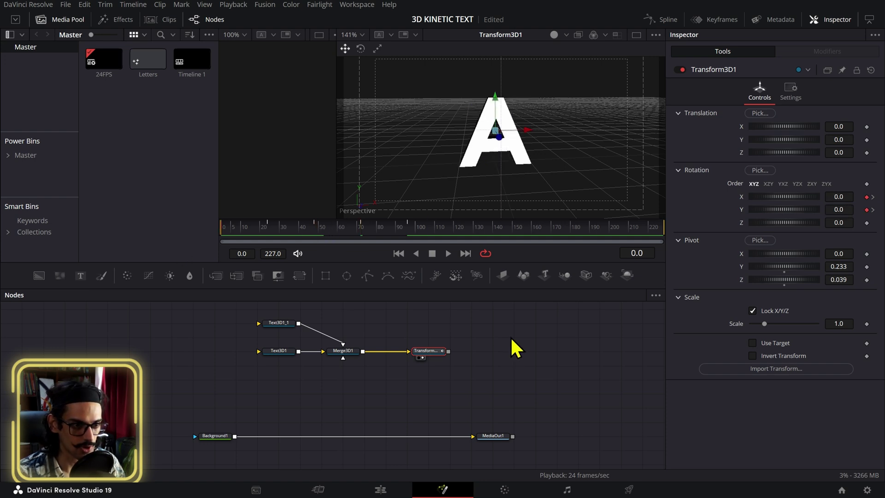
key("space")
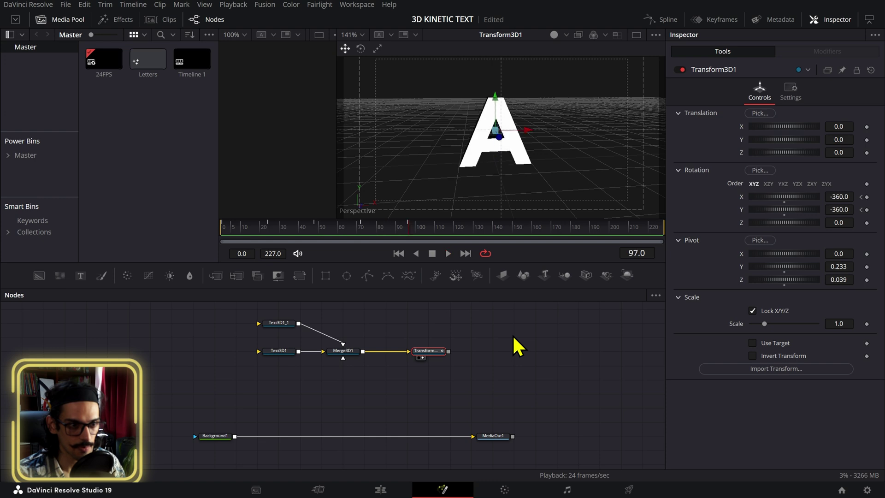
left_click_drag(369, 238, 256, 258)
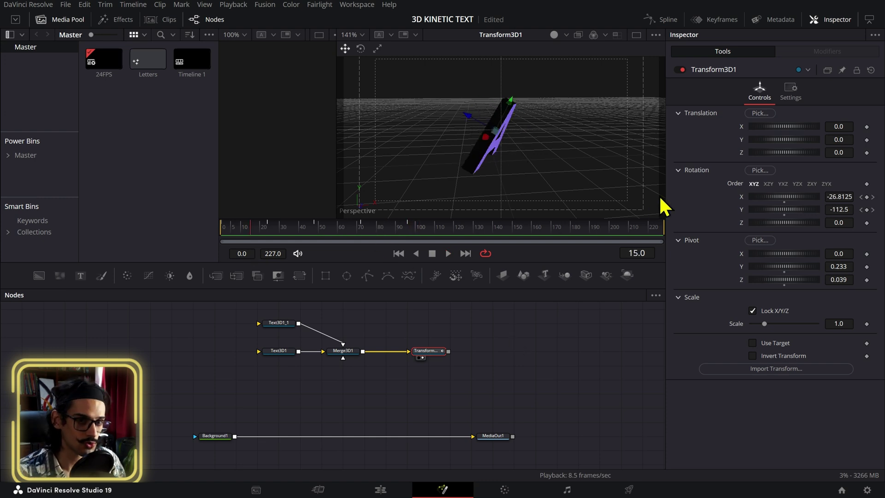
- Show Transform3D1's X and Y rotation curves in the Spline editor, fit them in view, and smooth all their keyframes
left_click(662, 19)
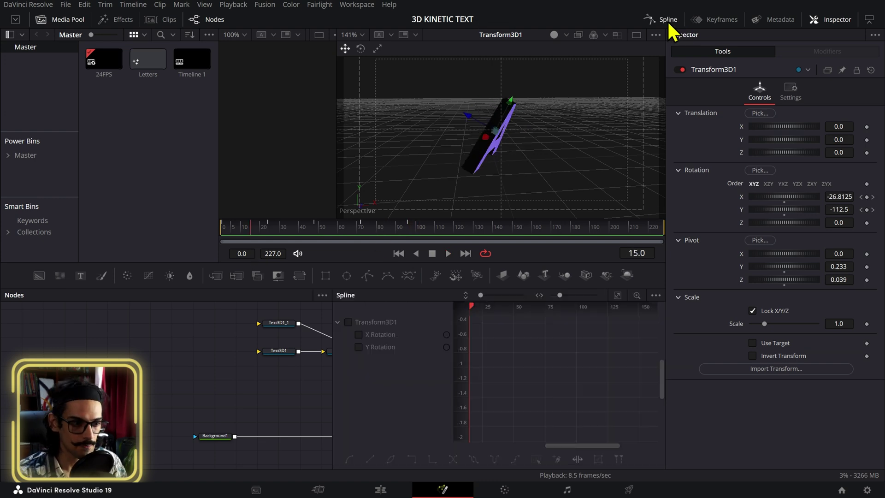
left_click(393, 323)
left_click(618, 296)
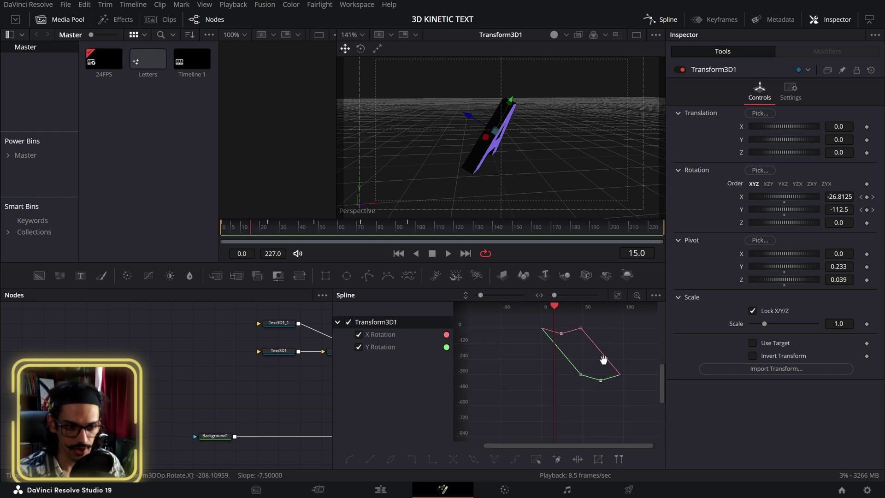
key("shift+s")
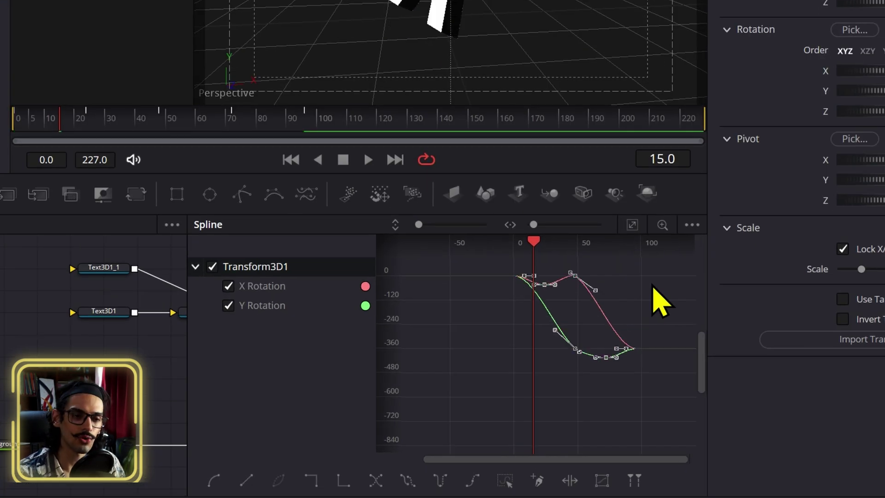
- Flatten the rotation curves' keyframes and play the animation from the start
key("f")
left_click_drag(51, 126, 14, 126)
key("space")
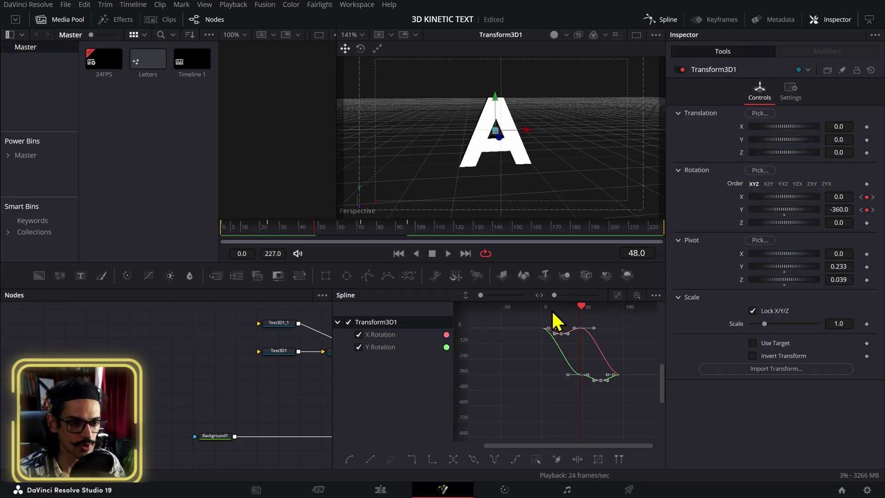
- Smooth the X and Y rotation curves and play the animation from the start through frame 96
key("shift+s")
left_click_drag(293, 234, 175, 239)
key("space")
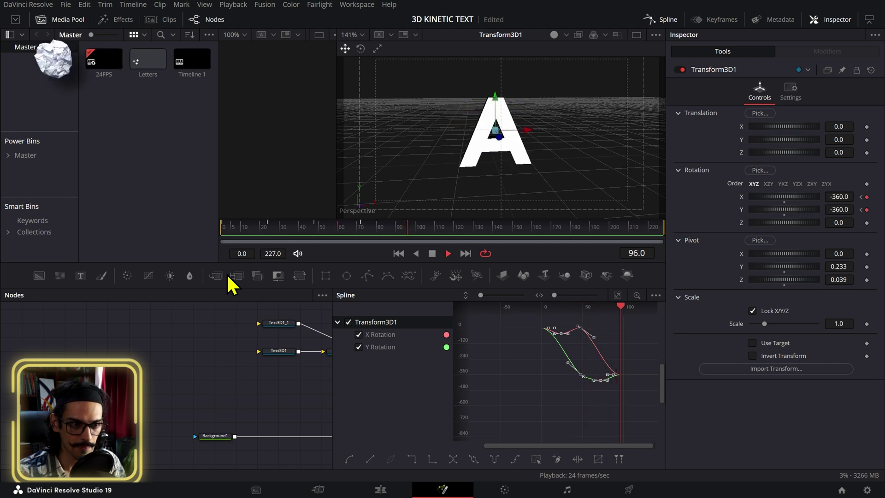
key("space")
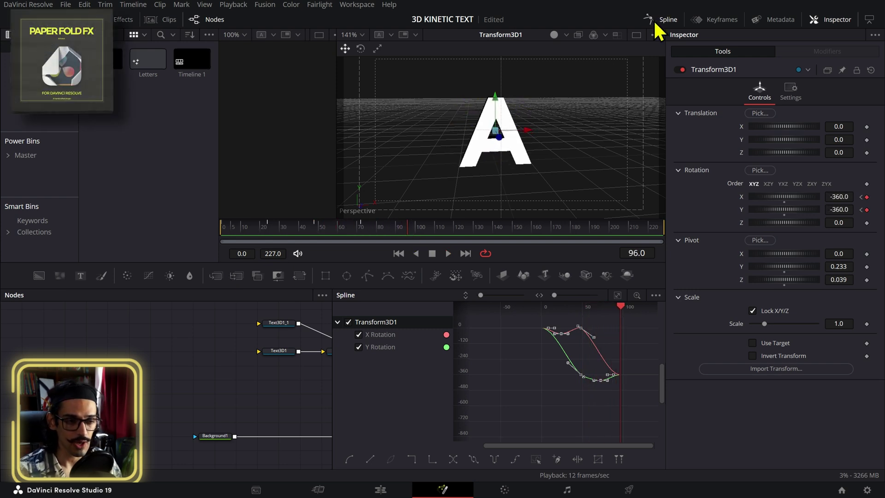
- Duplicate all X and Y rotation keyframes in the Spline editor and place the copy directly after the first cycle, starting at about frame 96
left_click(659, 20)
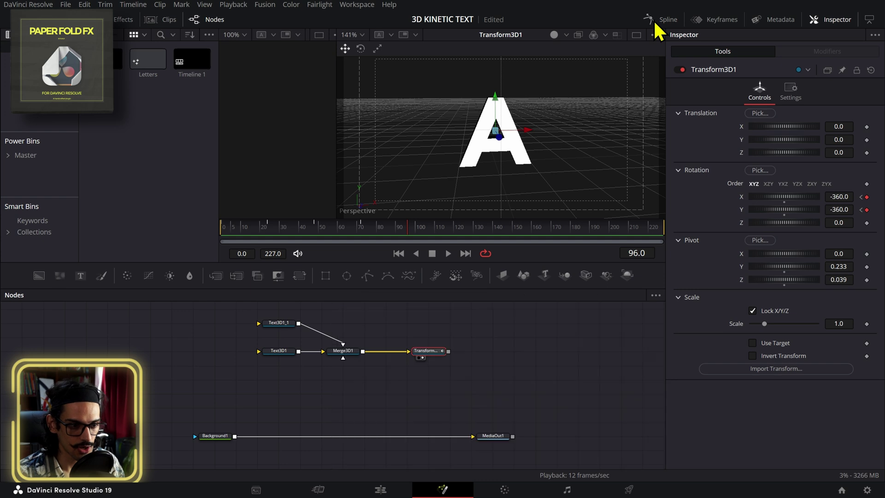
left_click(659, 21)
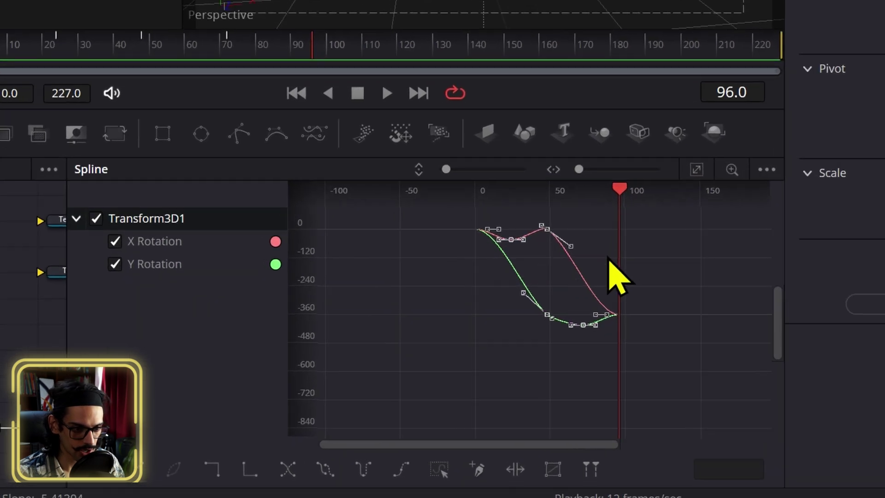
left_click_drag(609, 258, 589, 272)
left_click(666, 261)
scroll(591, 258, "up", 2)
left_click_drag(662, 208, 333, 426)
left_click_drag(496, 250, 725, 260)
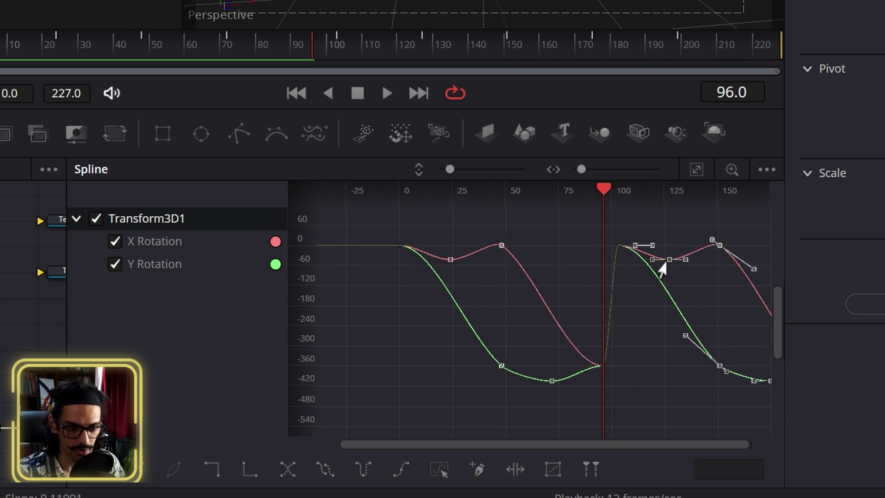
left_click_drag(663, 267, 648, 264)
- Play the repeated rotation cycle and scrub to frame 120
key("space")
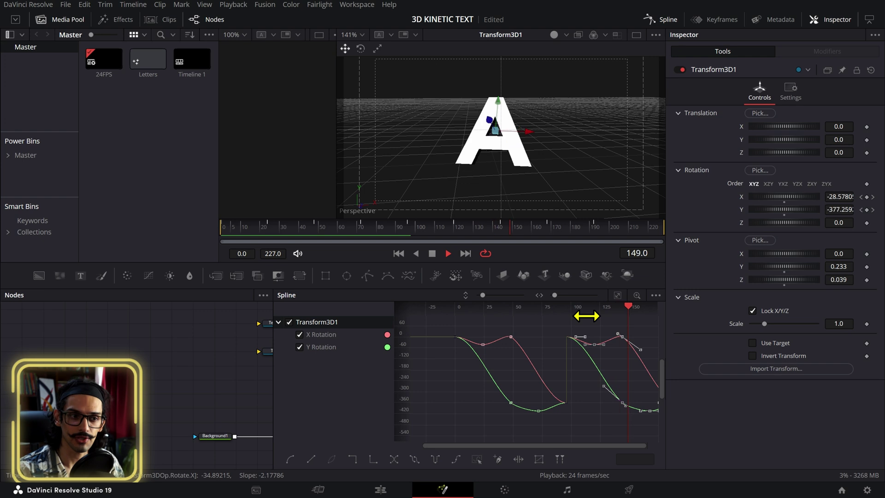
key("space")
left_click_drag(456, 233, 454, 233)
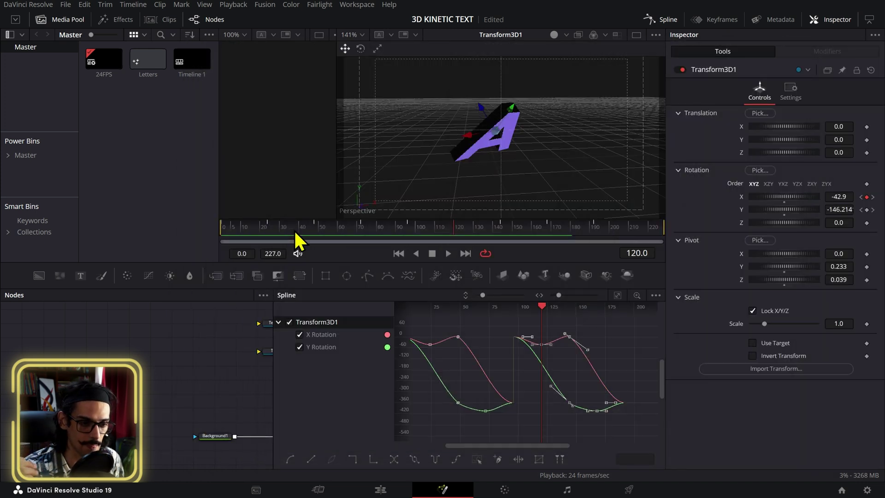
- Hide the Spline editor and keyframe Text3D1's text to switch from A to B at frame 48, holding A one frame earlier
left_click_drag(217, 360, 150, 376)
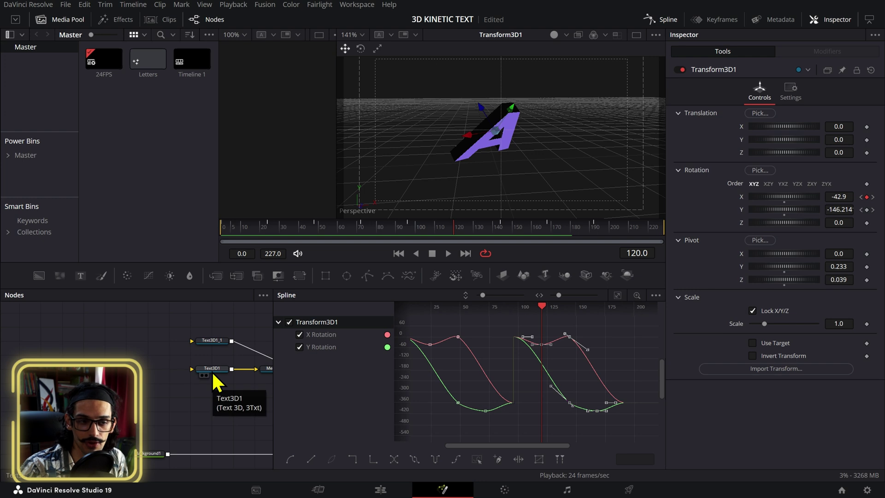
left_click(362, 231)
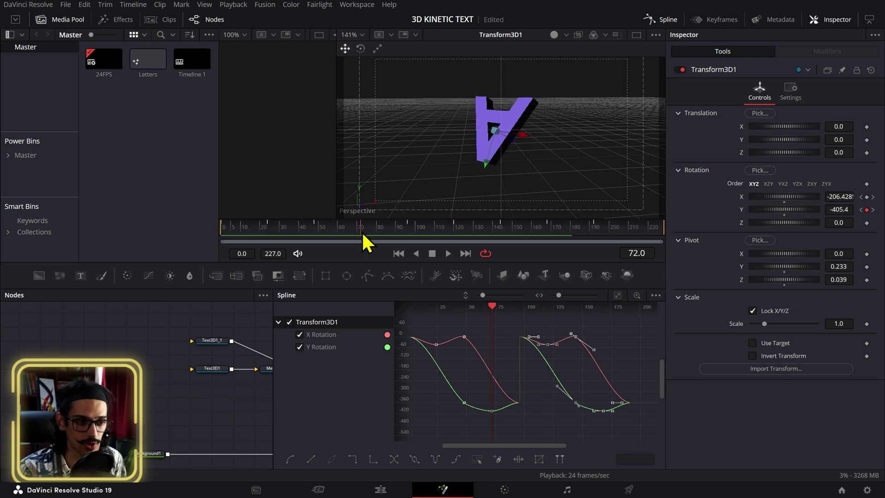
left_click_drag(361, 231, 314, 231)
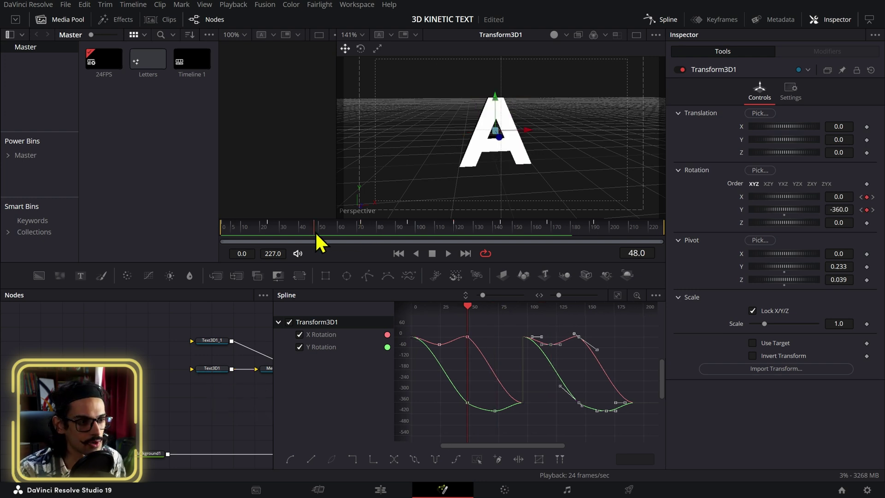
left_click(661, 21)
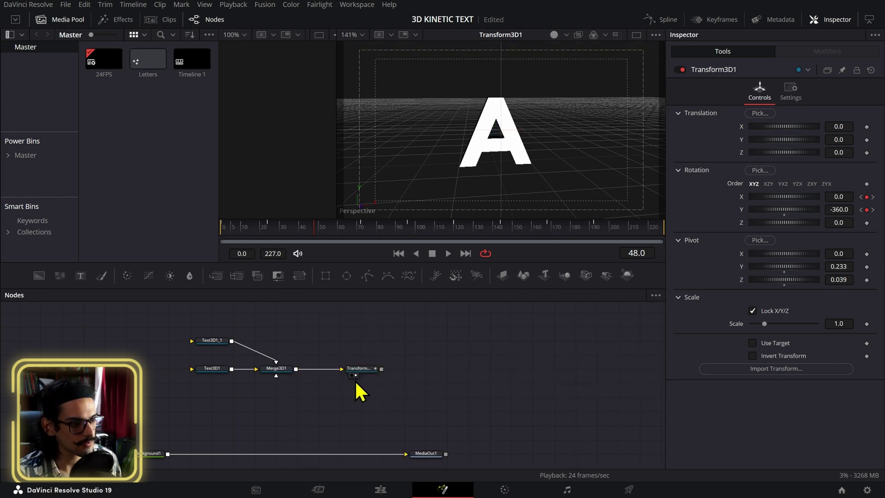
left_click(225, 370)
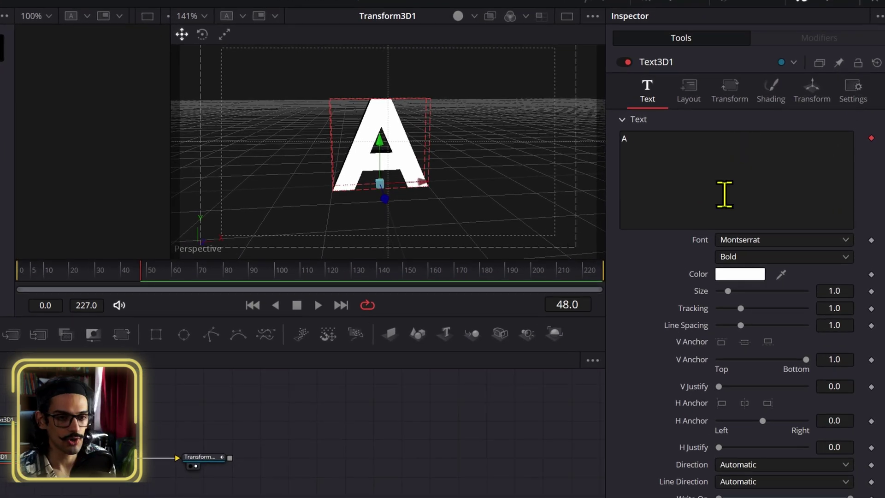
key("Left")
key("Right")
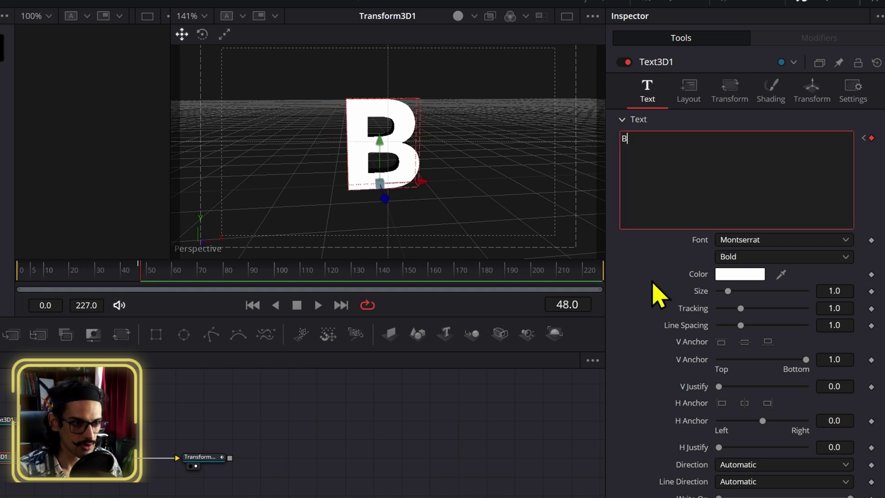
left_click(589, 304)
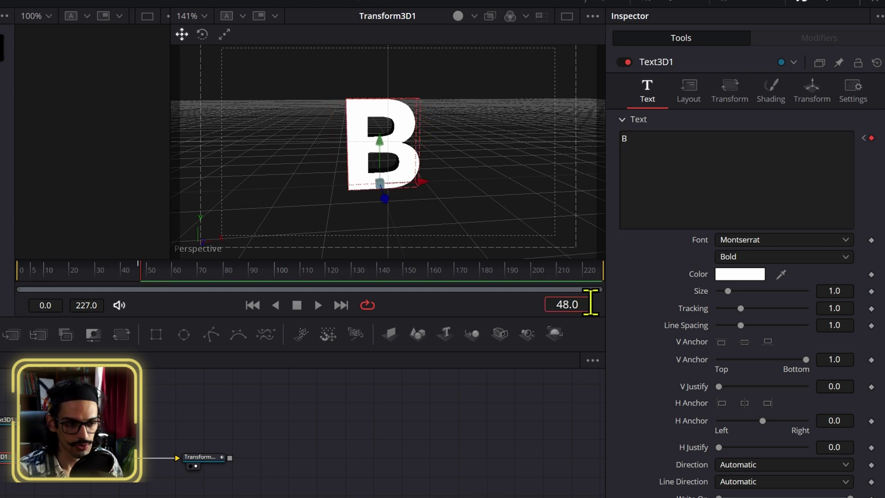
left_click(393, 393)
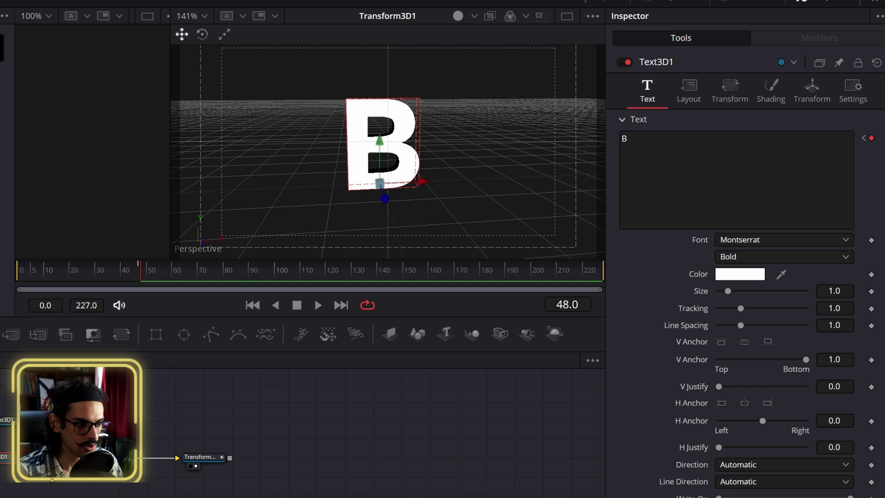
- Check the linked text of the purple copy Text3D1_1 around frame 50
left_click(9, 420)
left_click_drag(138, 276, 149, 278)
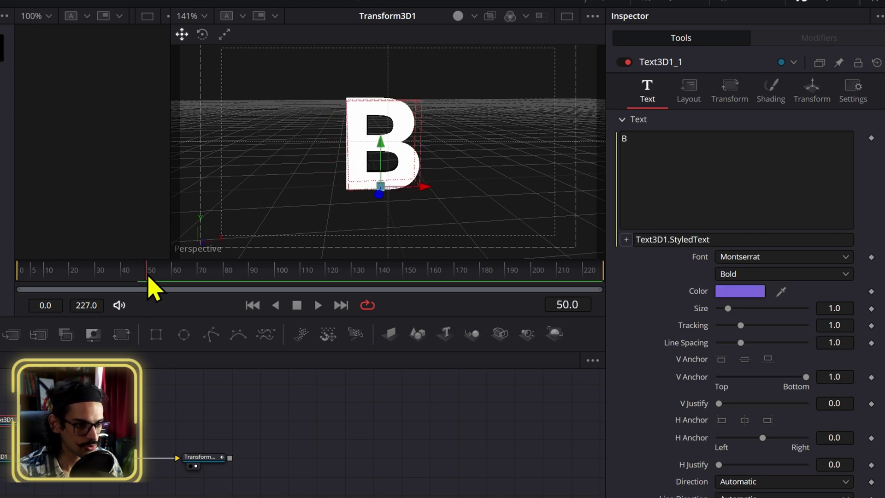
left_click(470, 475)
- Keyframe Text3D1's text to switch from B to C at frame 96, holding B one frame earlier
left_click(210, 461)
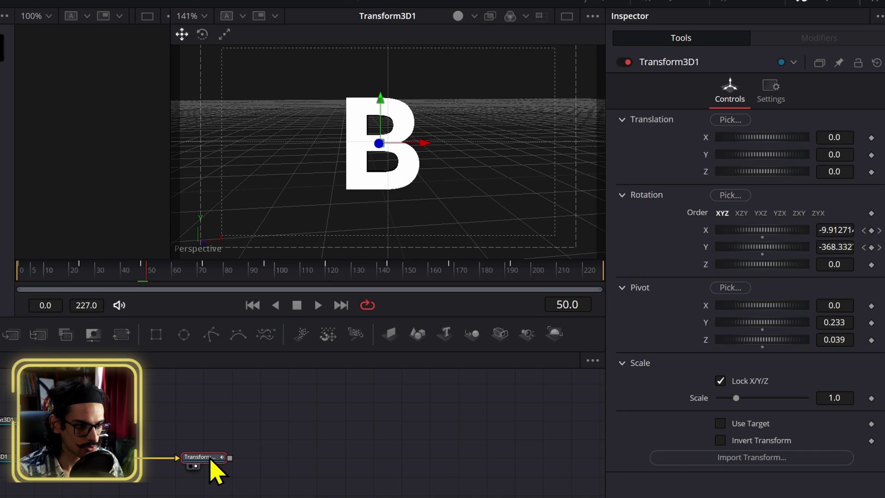
left_click_drag(152, 277, 265, 278)
left_click(13, 467)
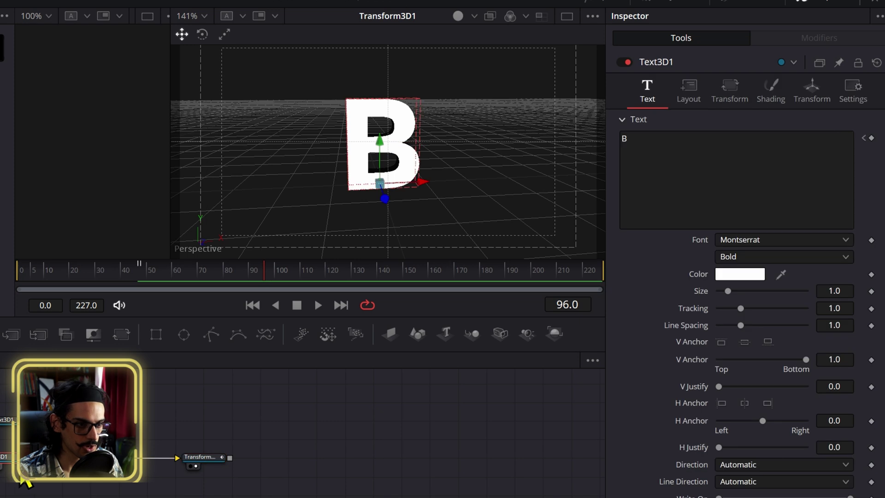
left_click(874, 140)
key("Left")
key("Right")
left_click(828, 148)
key("BackSpace")
type("C")
left_click(498, 423)
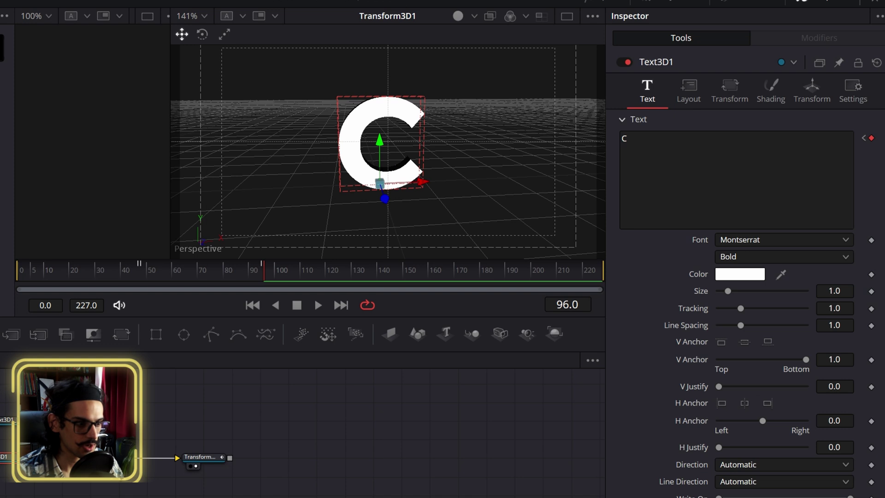
- Keyframe Text3D1's text to switch from C to D at frame 144, holding C one frame earlier
left_click(203, 457)
left_click(388, 272)
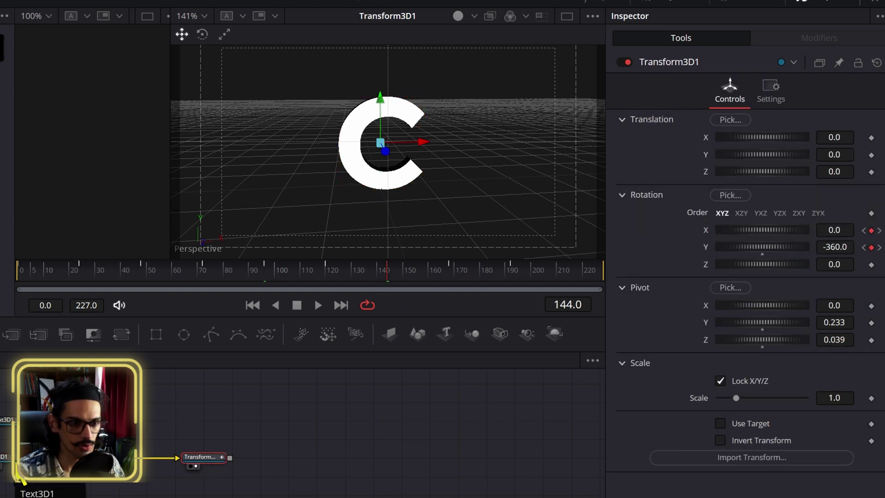
mouse_move(393, 276)
left_mouse_down()
mouse_move(332, 281)
mouse_move(388, 276)
left_mouse_up()
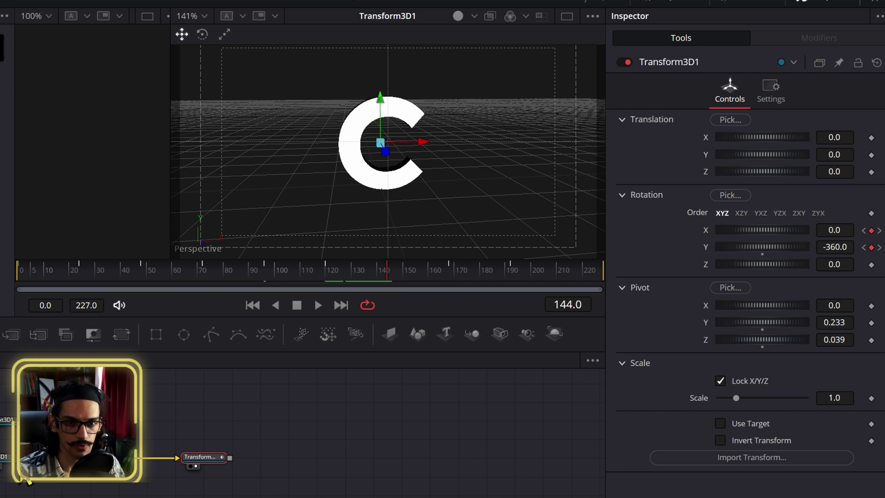
left_click(10, 457)
left_click(872, 137)
key("Left")
left_click(873, 140)
key("Right")
double_click(795, 158)
type("D")
- Play the letter D's rotation and locate Transform3D1's last rotation keyframes at frame 192
key("space")
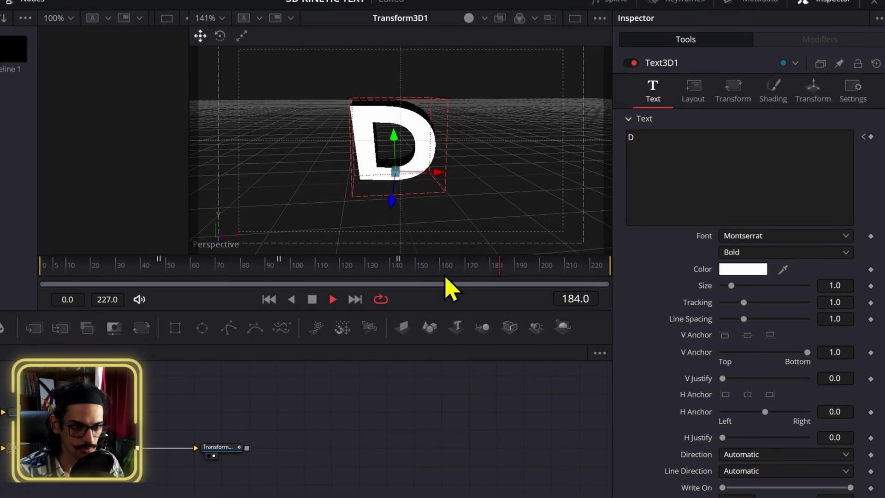
key("space")
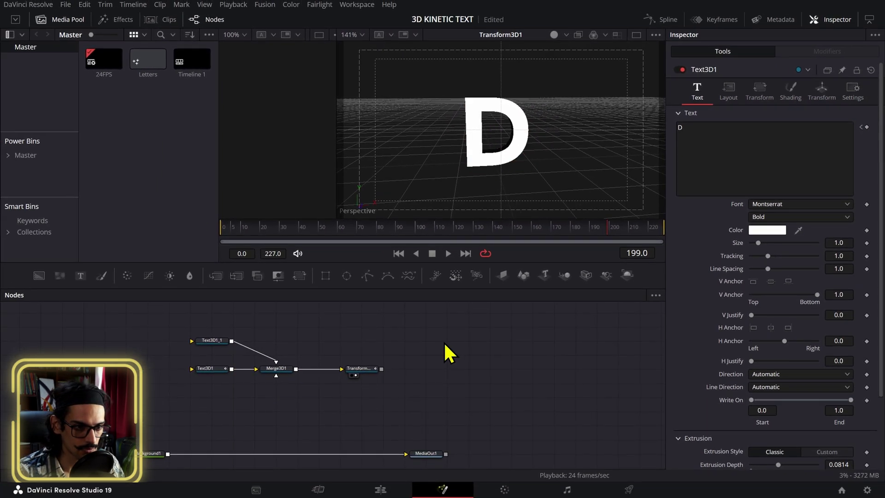
key("ctrl+a")
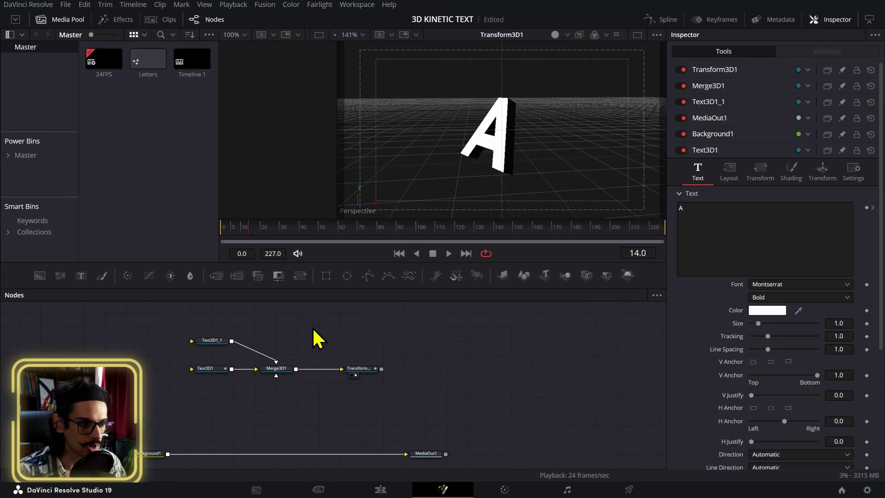
left_click(360, 371)
left_click_drag(563, 231, 595, 229)
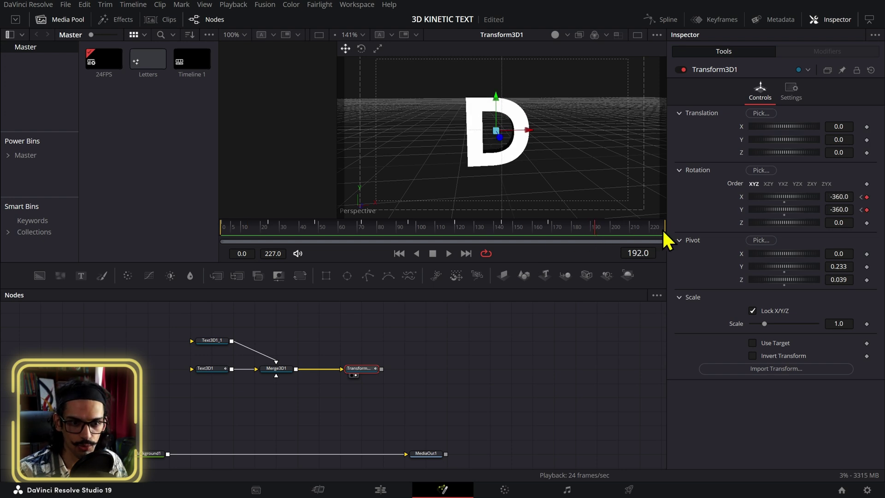
- Preview the letter loop with the render range shortened to end at frame 191, and restore the range end to frame 227
left_click_drag(662, 229, 595, 229)
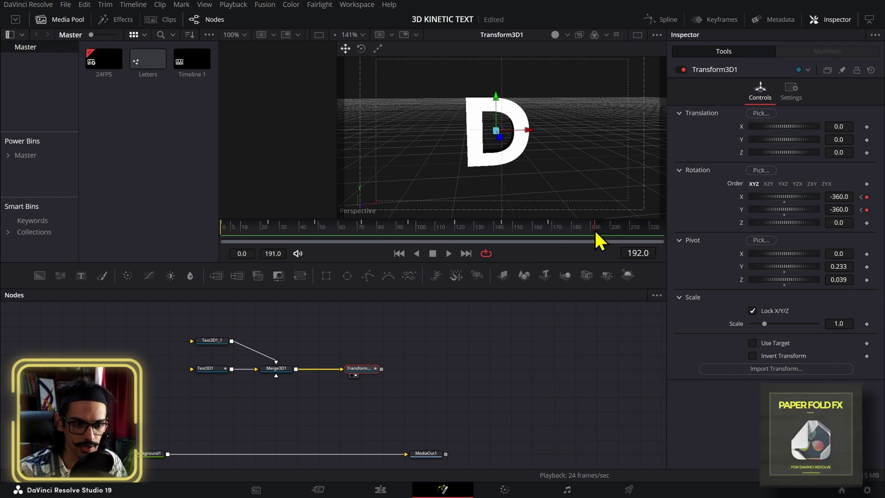
key("space")
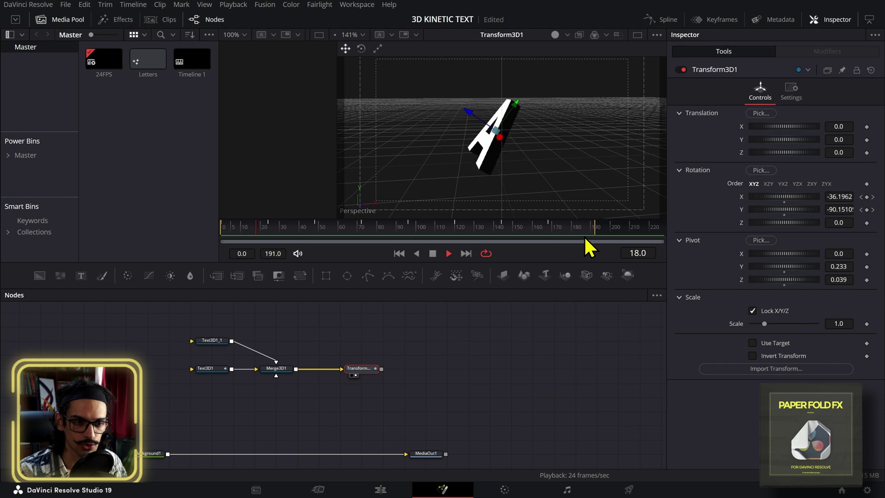
key("space")
left_click_drag(594, 231, 677, 240)
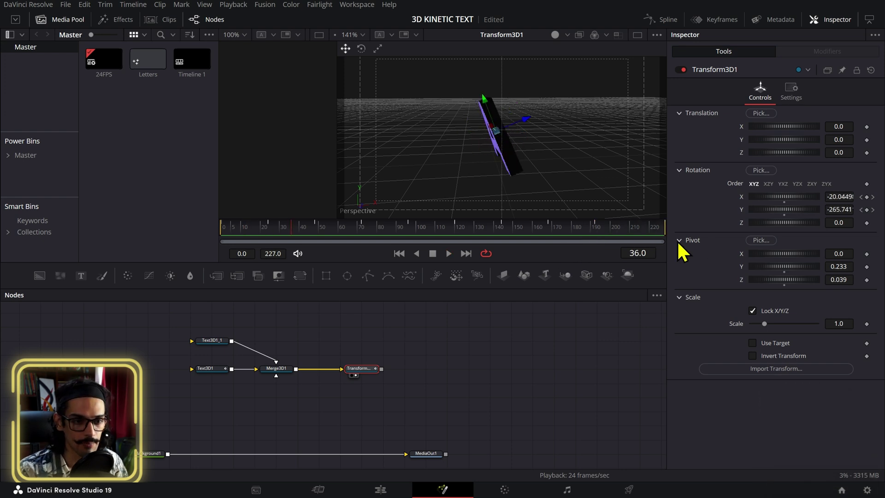
- Add a Renderer 3D node after Transform3D1
left_click(397, 351)
left_click(367, 371)
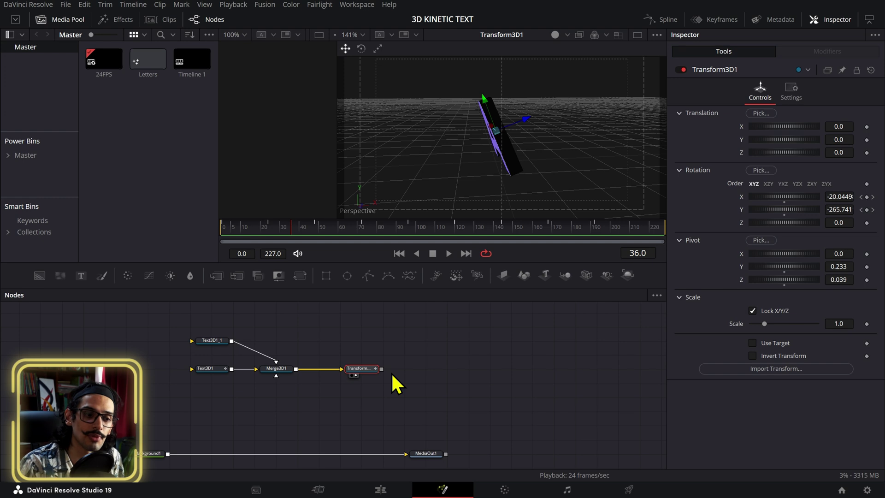
key("shift+space")
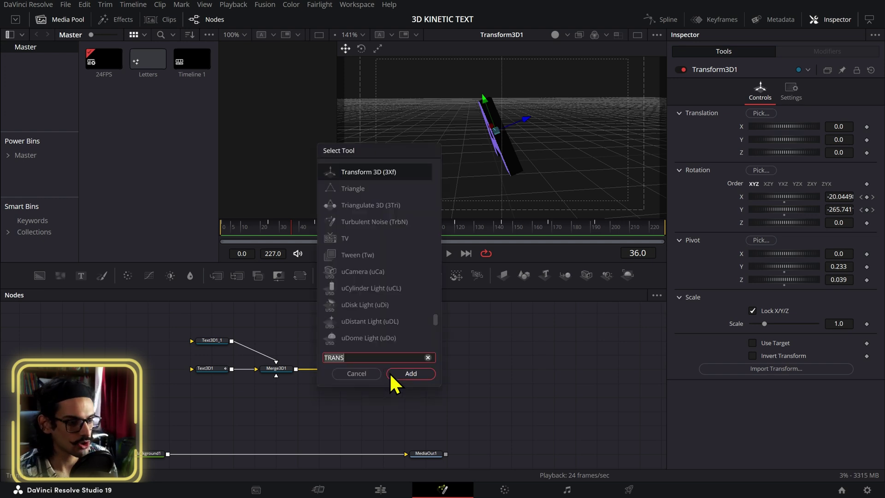
type("RENDER")
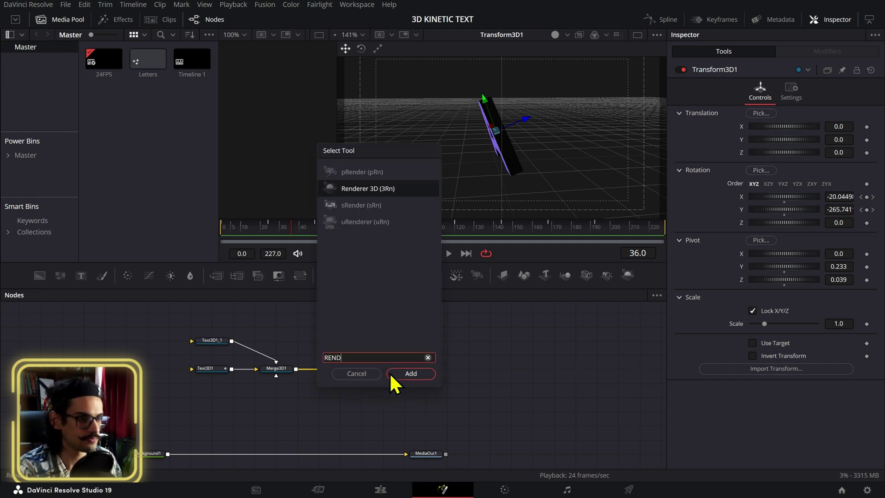
left_click(391, 374)
- Merge the Renderer 3D output over Background1 ahead of MediaOut1 and line up the renderer above the new merge
left_click_drag(424, 387, 166, 454)
left_click_drag(441, 450, 572, 443)
left_click_drag(470, 355, 421, 454)
left_click_drag(415, 446, 458, 444)
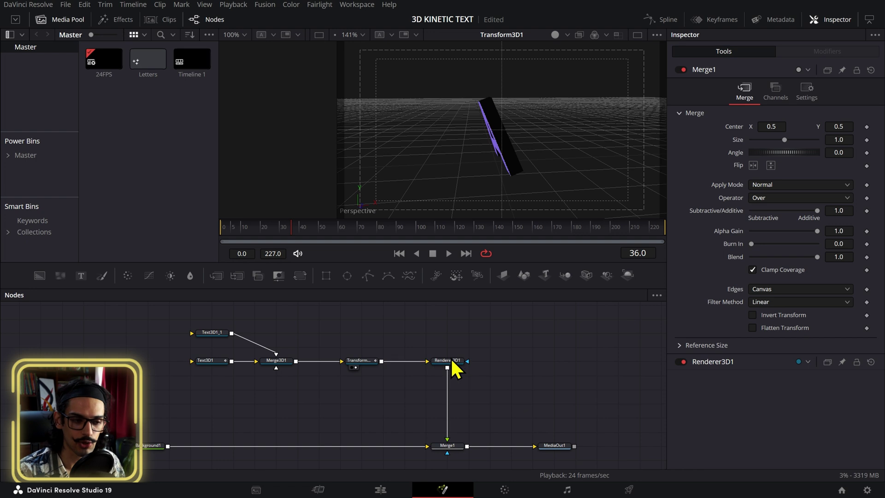
- Move Transform3D1 closer to Merge3D1 to make room before Renderer3D1
left_click(353, 358)
left_click_drag(352, 359, 331, 356)
left_click(411, 342)
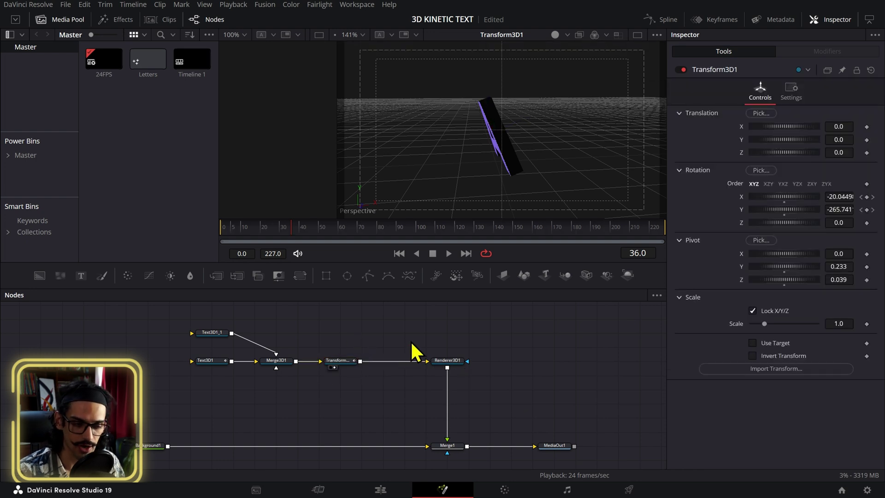
- Show Renderer3D1 in the empty viewer and play the rendered letter animation up to frame 49
left_click(460, 361)
key("1")
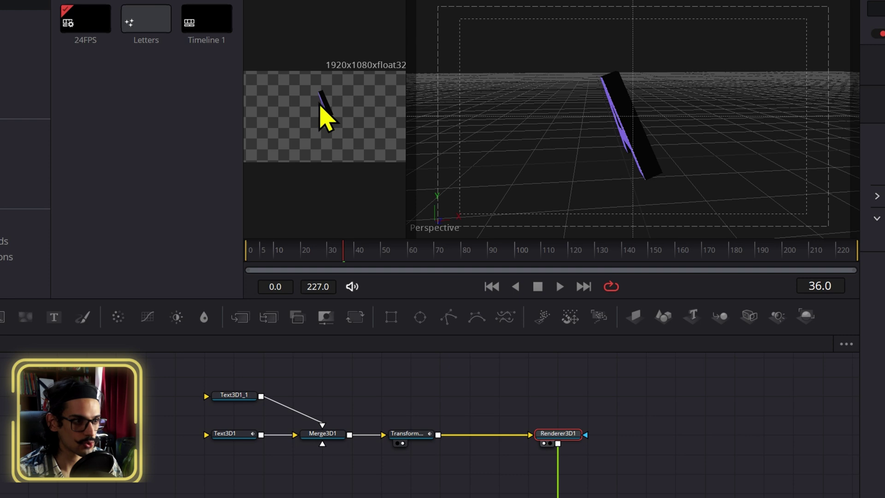
scroll(322, 105, "up", 2)
scroll(320, 108, "down", 3)
key("space")
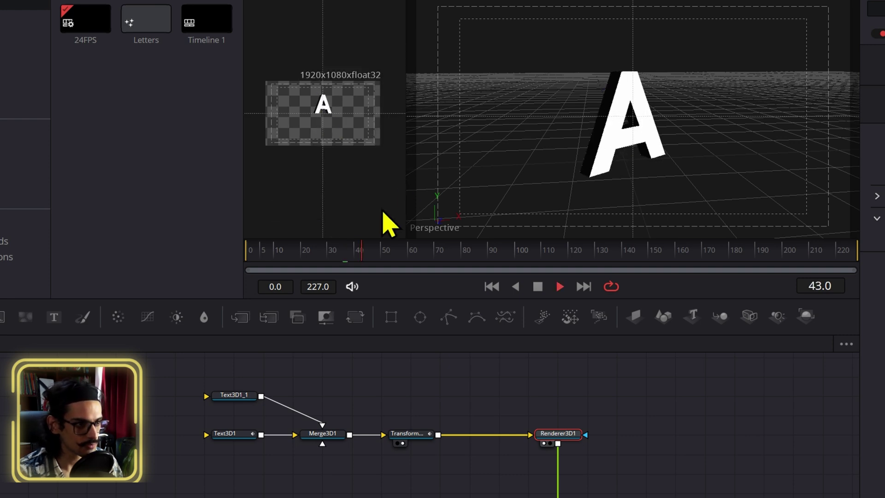
key("space")
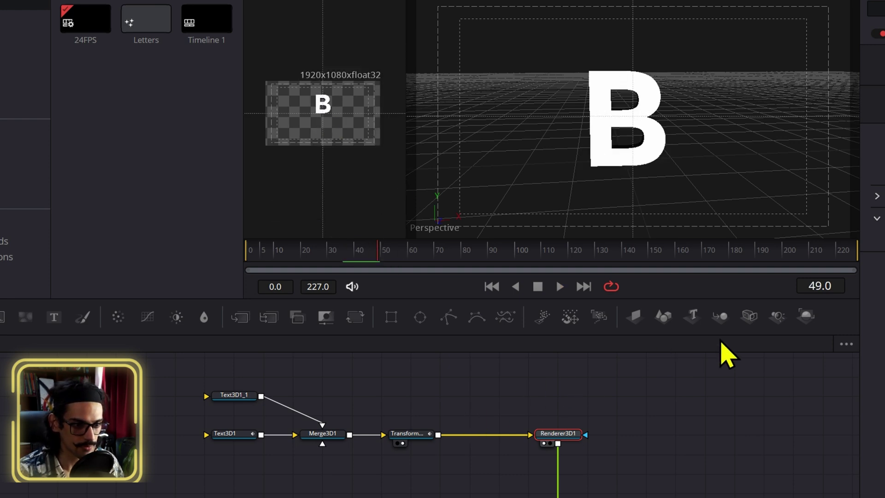
- Add a Camera 3D after Transform3D1 through a new 3D merge and position it at Y 0.216 and Z 6.07
left_click_drag(778, 318, 438, 435)
left_click(499, 395)
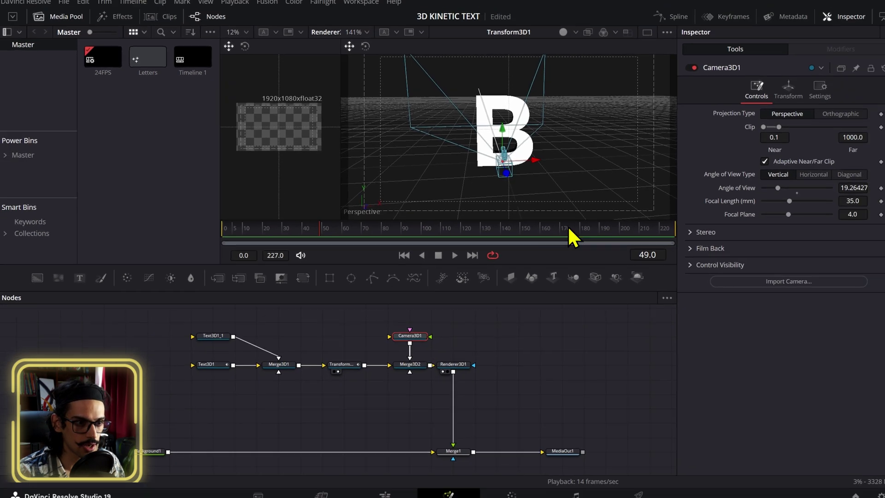
left_click(783, 98)
mouse_move(844, 152)
left_mouse_down()
mouse_move(877, 153)
mouse_move(838, 154)
left_mouse_up()
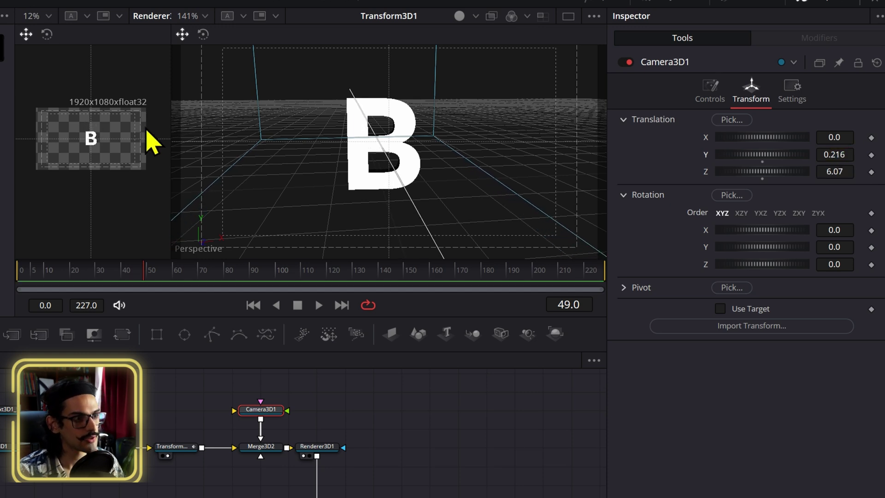
- Hide the media pool, widen the Renderer3D1 viewer and examine the rendered letter's edges up close
scroll(150, 139, "up", 2)
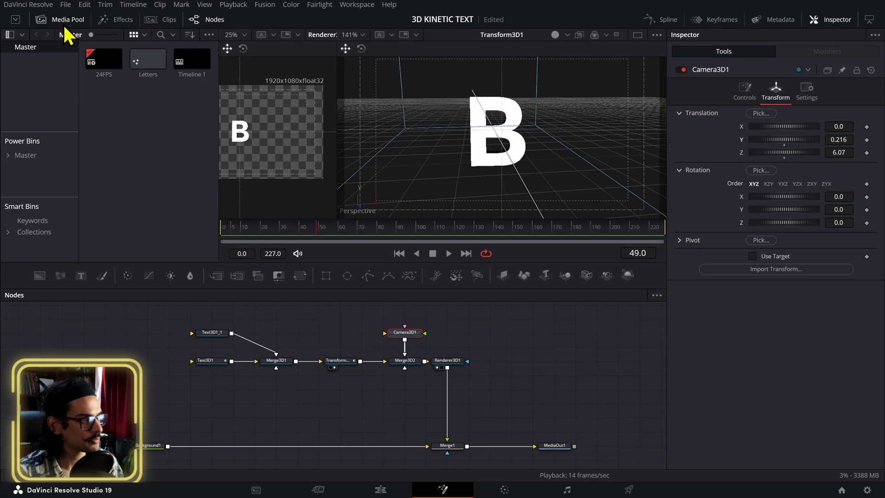
left_click(68, 20)
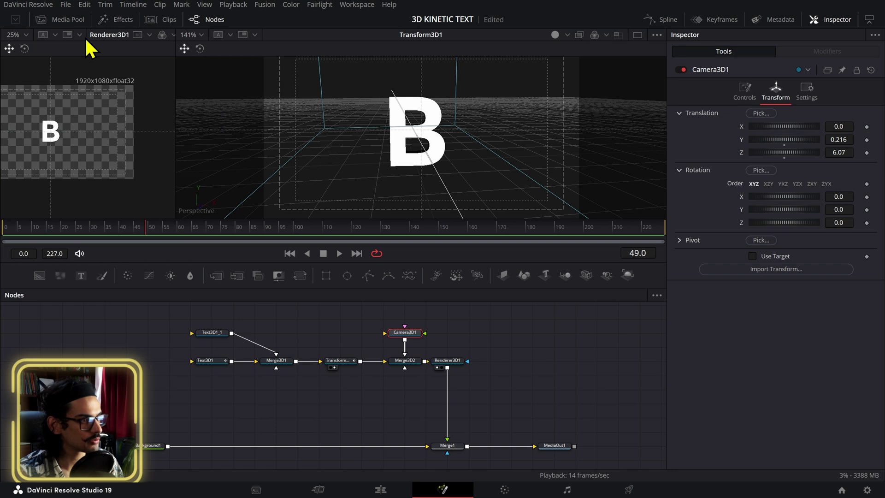
left_click_drag(176, 130, 361, 130)
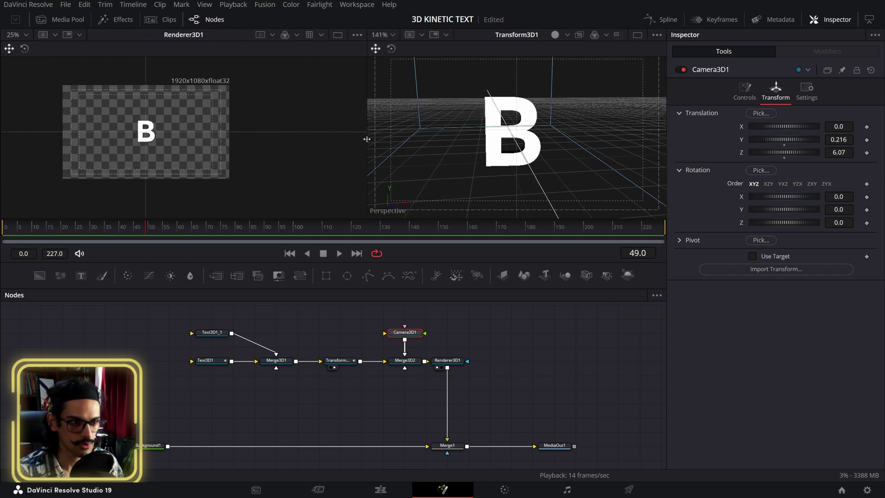
scroll(124, 140, "up", 2)
scroll(148, 143, "up", 4)
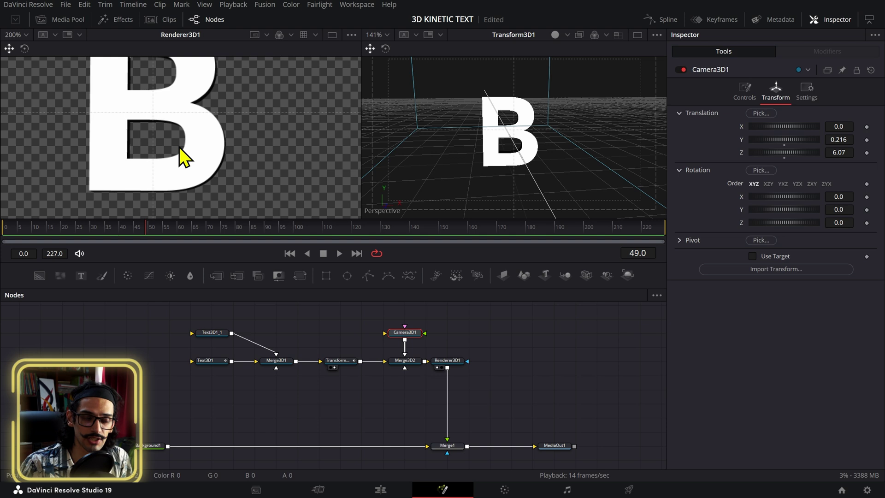
scroll(183, 157, "up", 2)
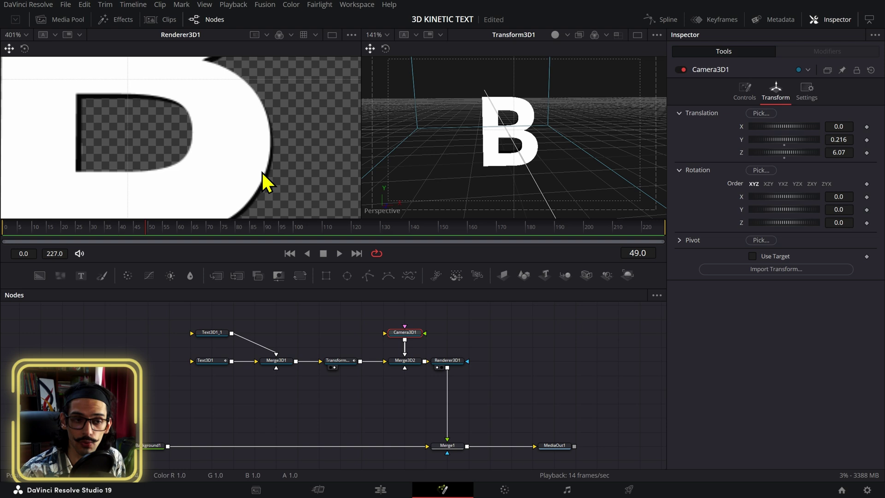
scroll(262, 171, "down", 1)
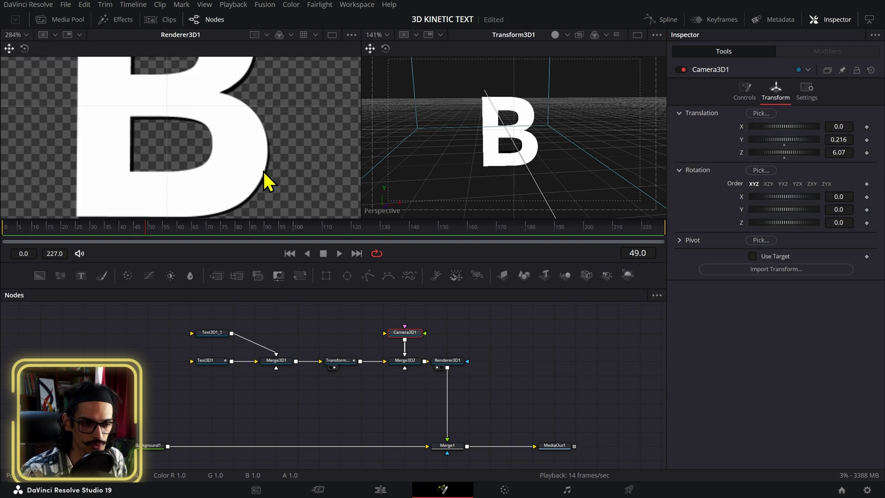
- Set Camera3D1's projection type to Orthographic and check the rendered letter at frame 0
left_click(747, 95)
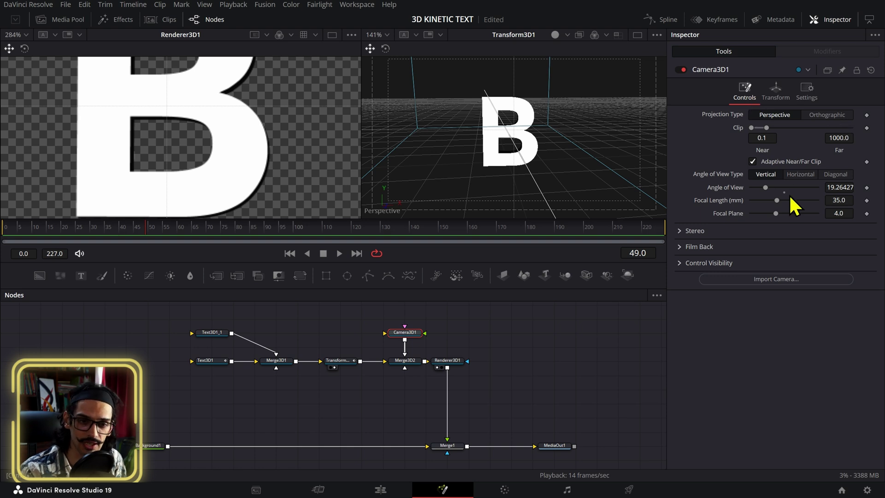
left_click(842, 119)
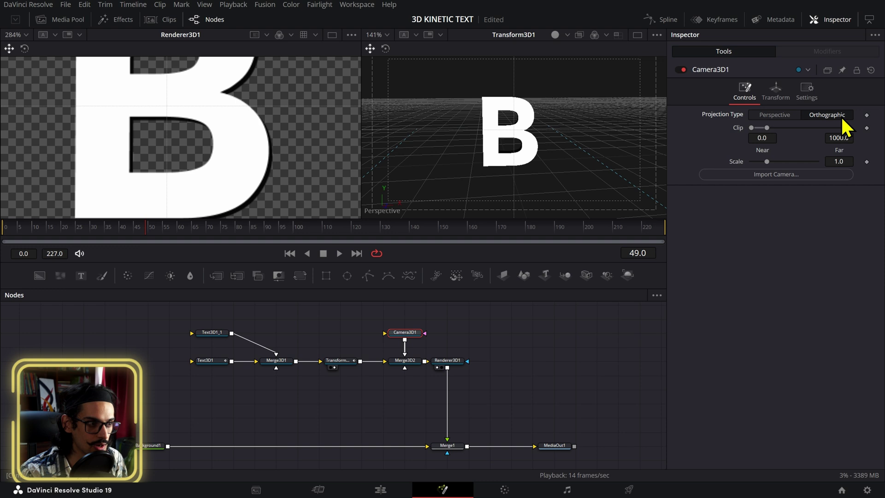
key("ctrl+1")
scroll(287, 148, "down", 1)
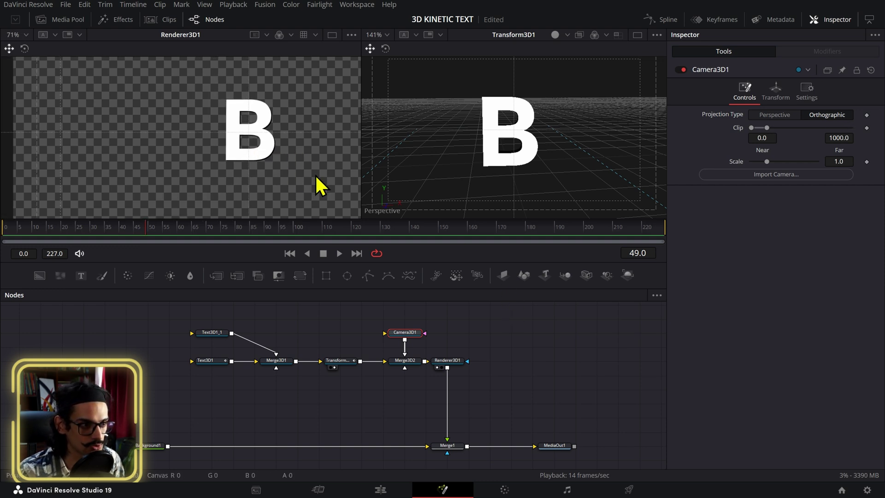
key("space")
left_click_drag(171, 226, 3, 227)
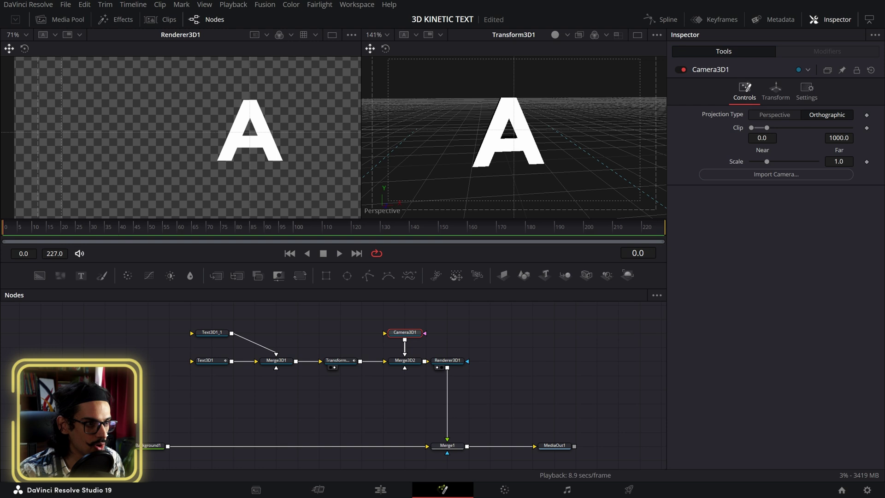
scroll(231, 152, "up", 4)
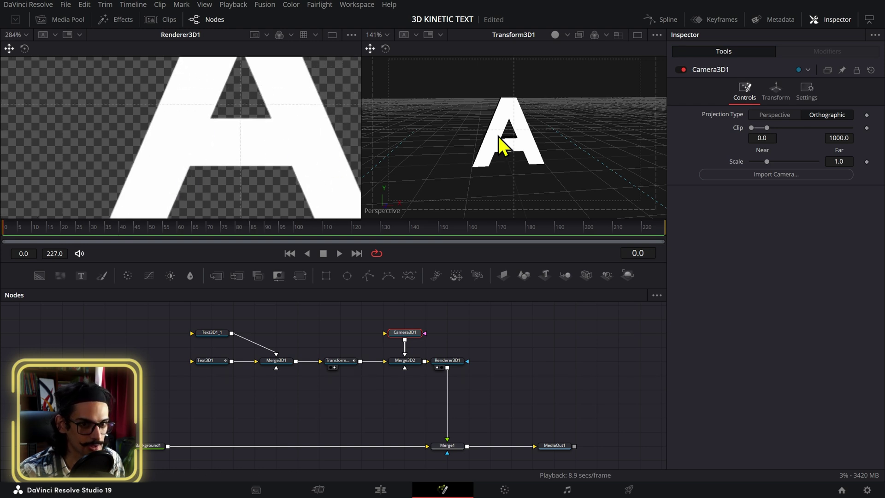
- Compare the letter's edges under Perspective projection, and return Camera3D1 to Orthographic
left_click(775, 115)
scroll(211, 143, "down", 2)
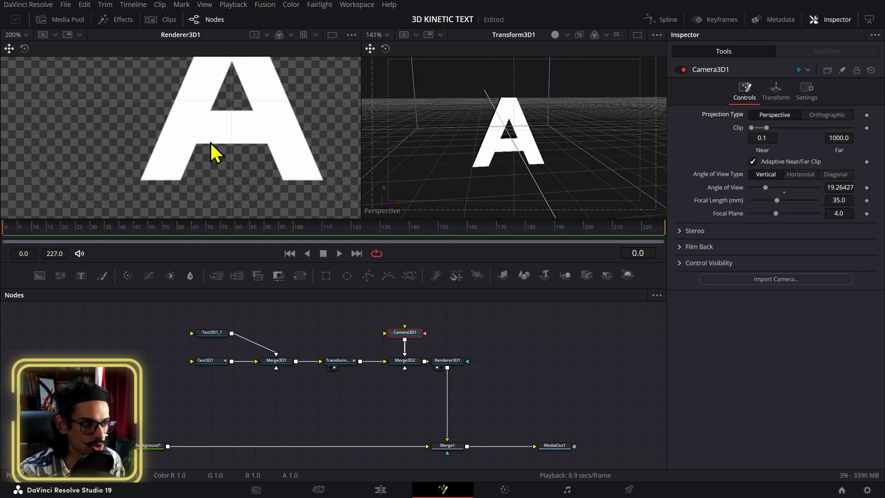
scroll(233, 141, "up", 1)
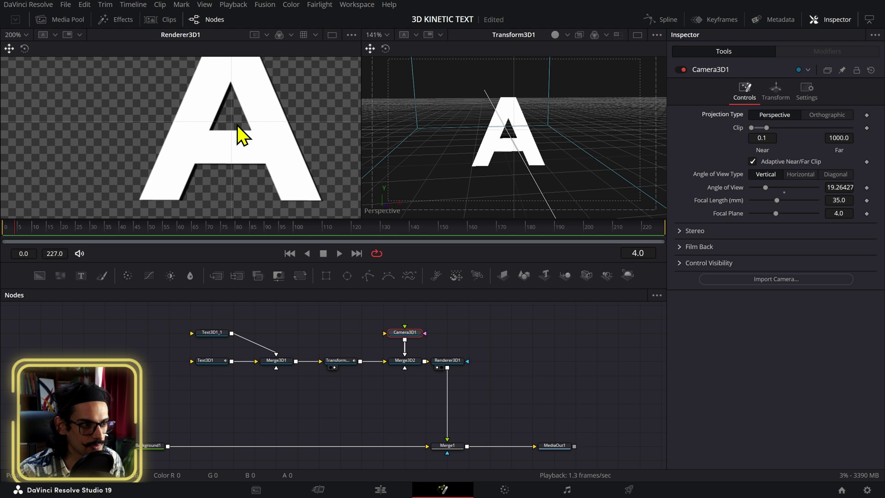
left_click(826, 115)
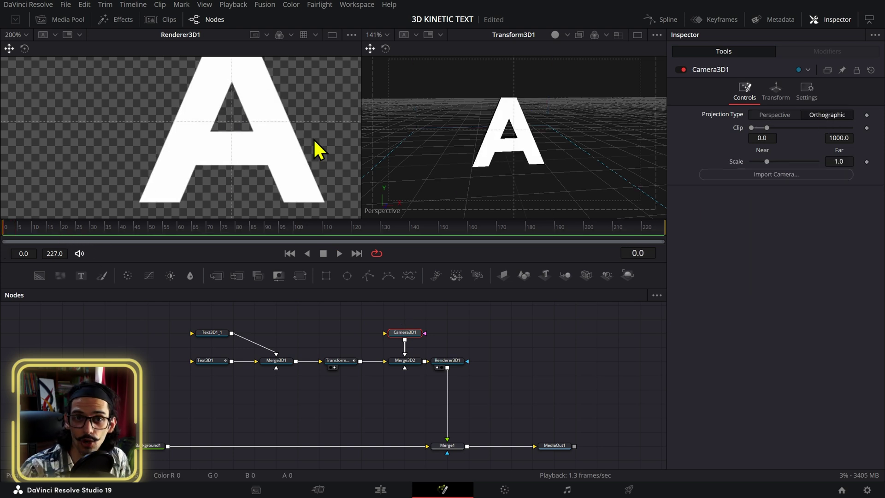
- Play the orthographic render and park the playhead at frame 29
scroll(315, 141, "down", 3)
key("space")
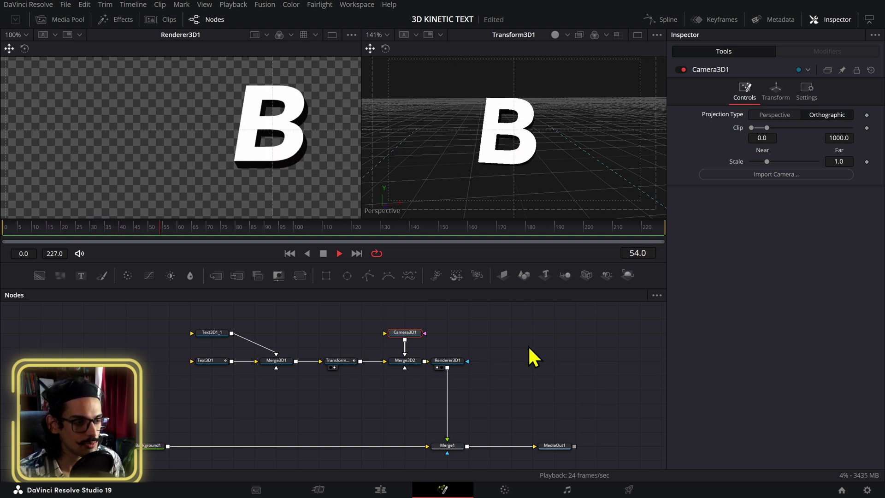
left_click(90, 229)
left_click_drag(90, 229, 88, 228)
- Switch Renderer3D1's renderer type to Hardware Renderer and play back the result
left_click(453, 364)
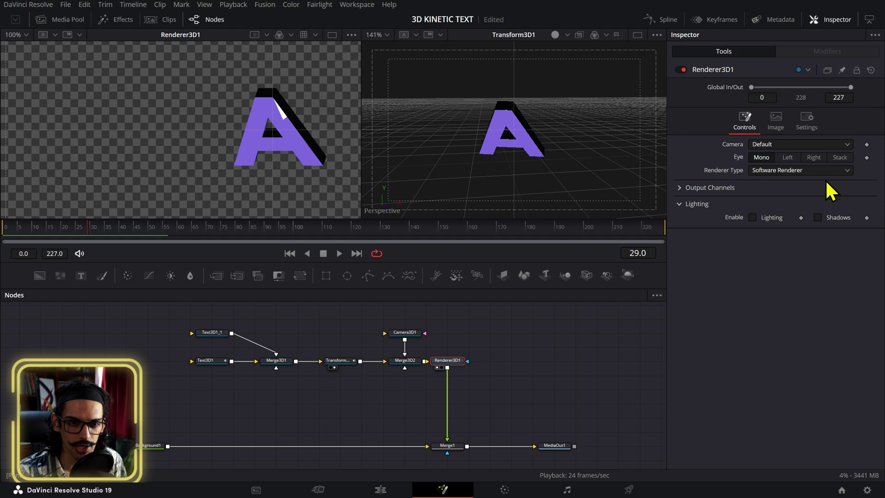
left_click(801, 170)
left_click(803, 191)
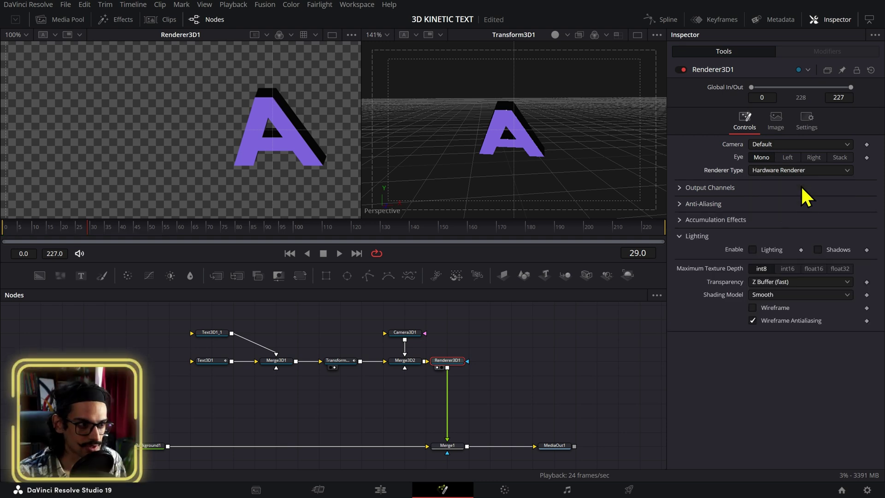
left_click(340, 253)
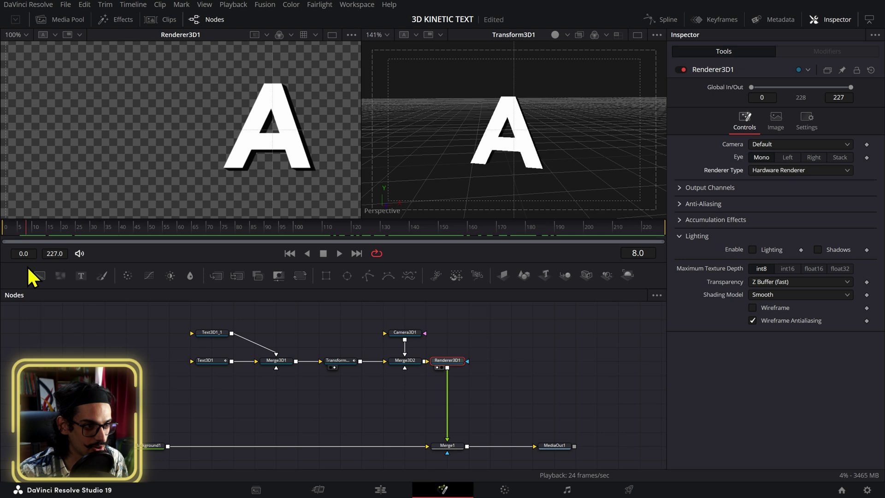
left_click(788, 172)
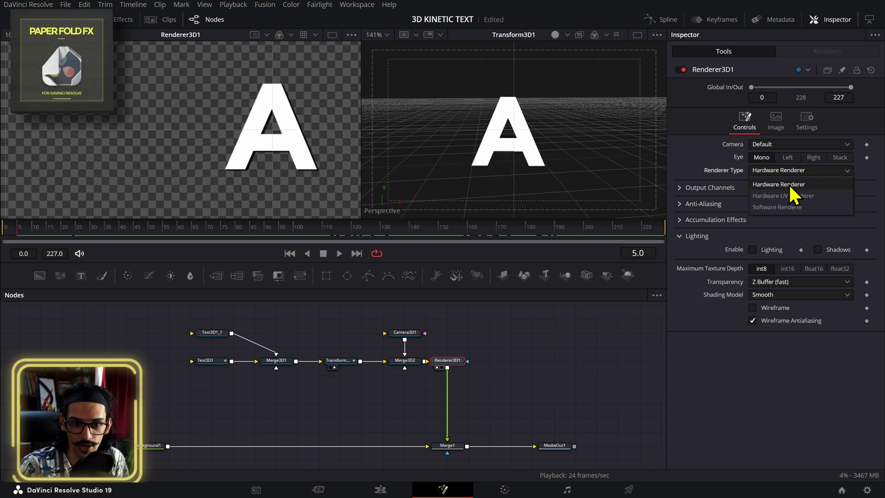
left_click(520, 360)
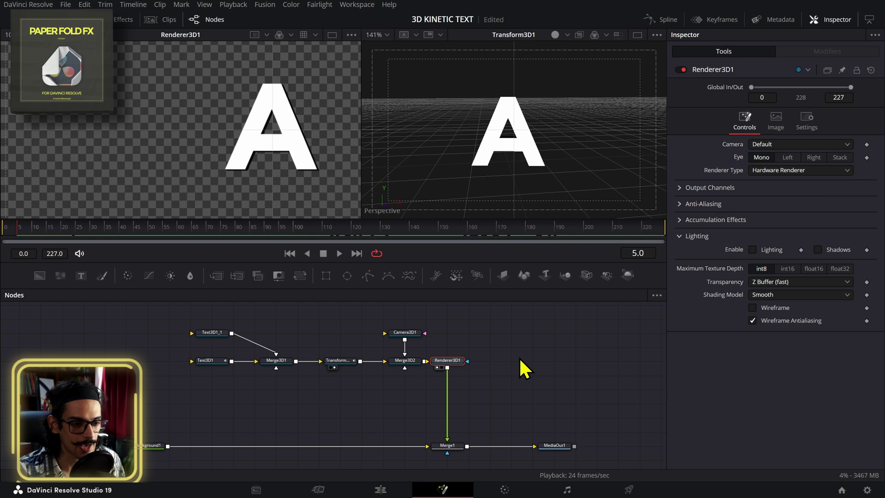
- Reframe the rendered output and play the animation up to frame 23
scroll(267, 203, "down", 3)
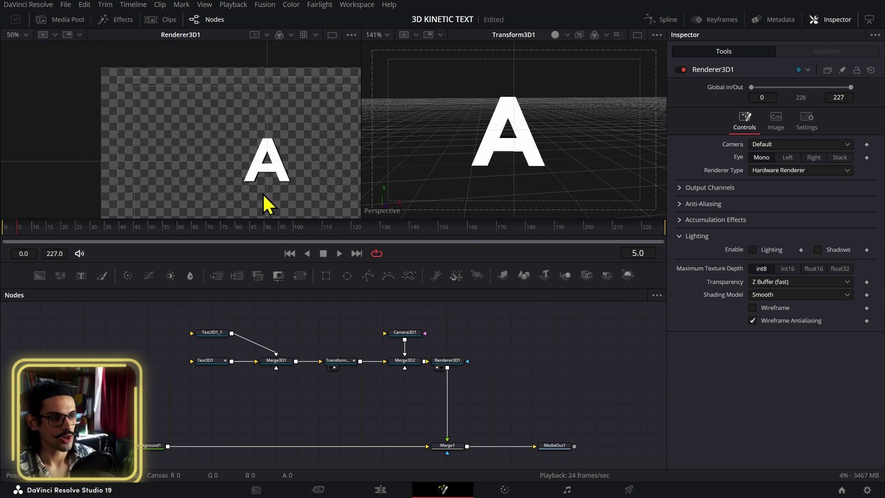
left_click_drag(241, 184, 219, 169)
key("space")
key("space")
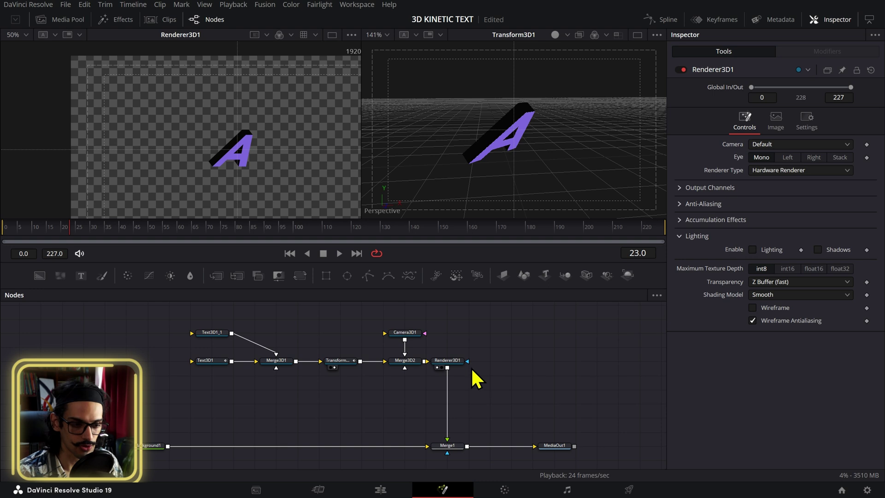
- Add a Transform node after Renderer3D1 and show its output in the second viewer
left_click(454, 362)
key("shift+space")
type("TT")
key("BackSpace")
key("BackSpace")
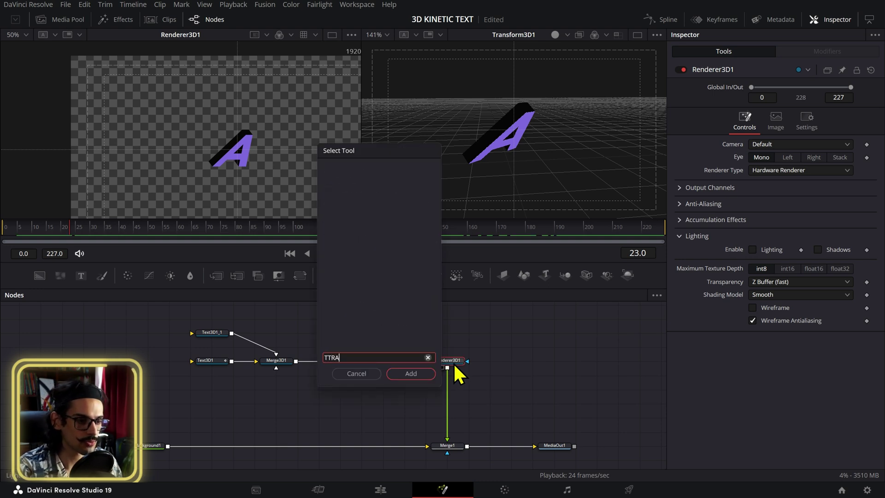
type("TRANS")
key("Return")
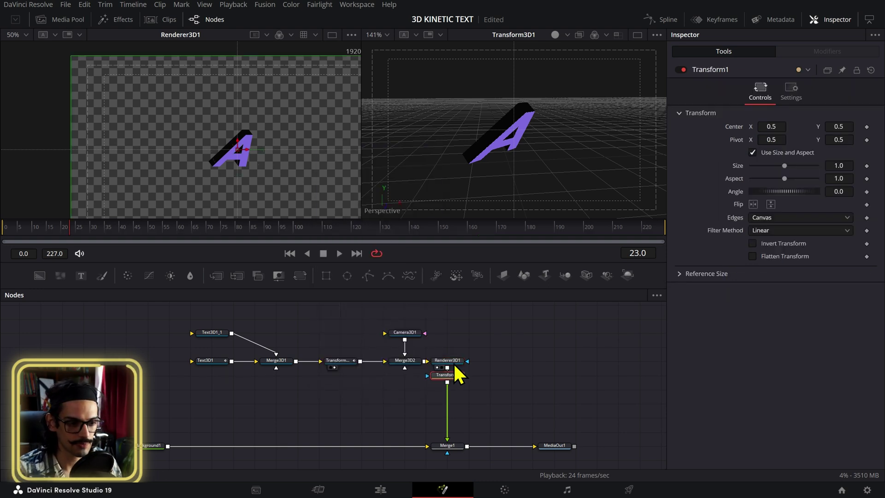
key("2")
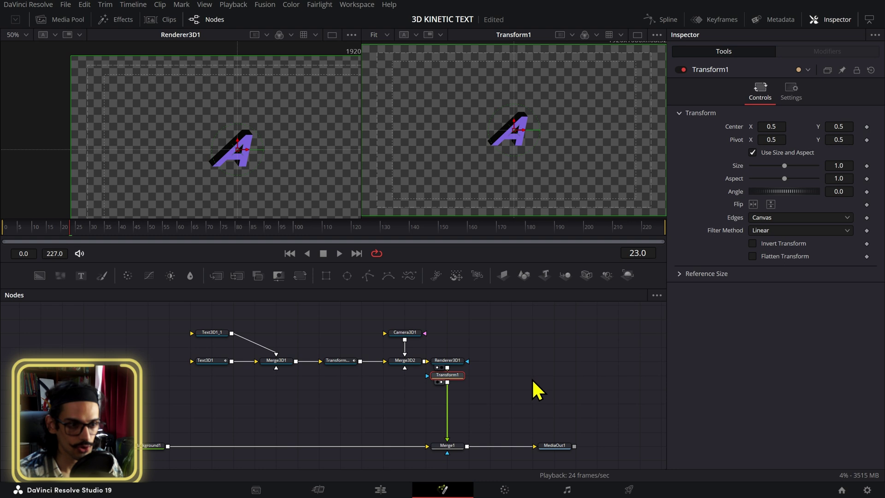
- Try a different Transform1 size, undo it, and move the letter into the frame's upper-left corner
scroll(541, 183, "down", 3)
scroll(544, 161, "up", 4)
scroll(542, 178, "down", 4)
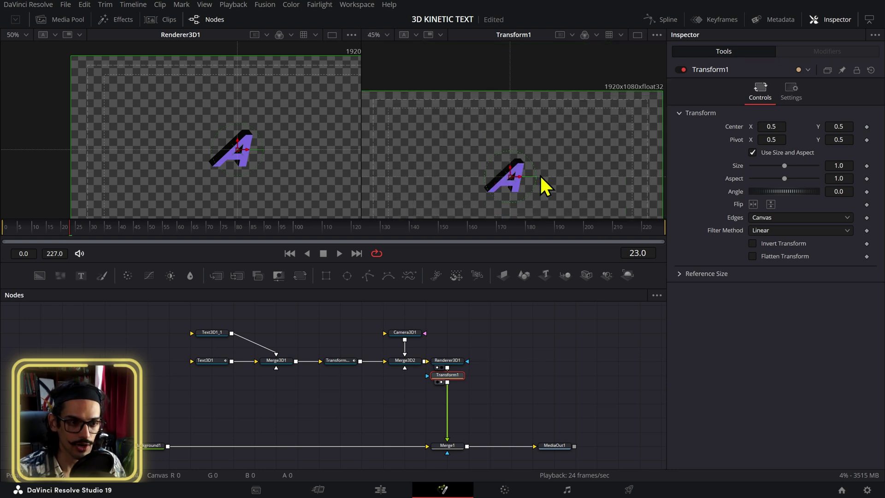
scroll(541, 174, "down", 3)
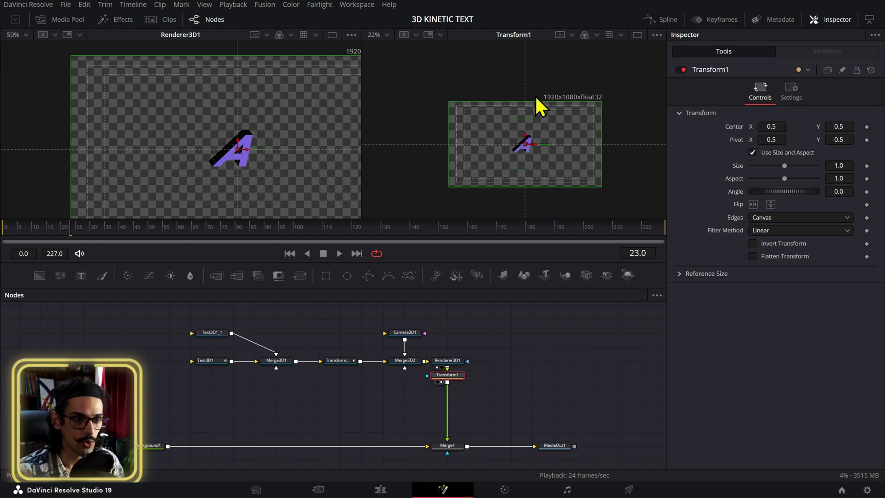
scroll(508, 150, "up", 2)
left_click_drag(856, 166, 831, 166)
key("ctrl+z")
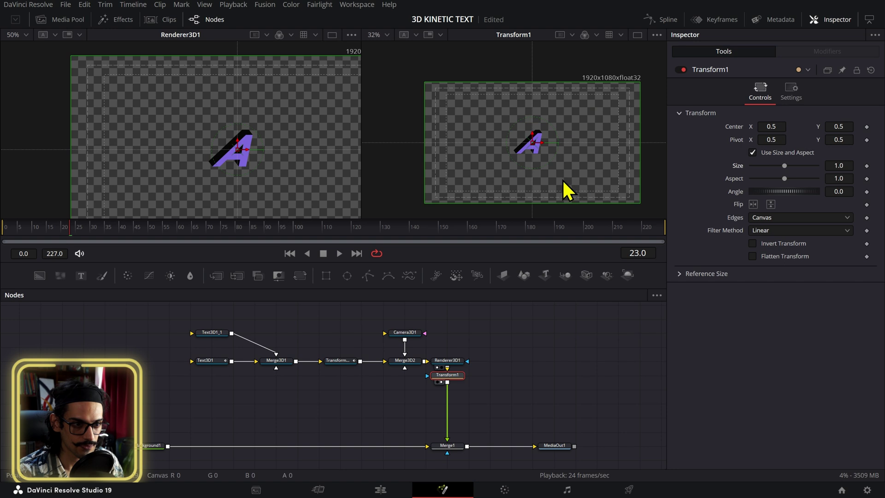
left_click_drag(530, 139, 446, 95)
- Reduce Transform3D1's scale to 0.712 with the axes locked
left_click(349, 361)
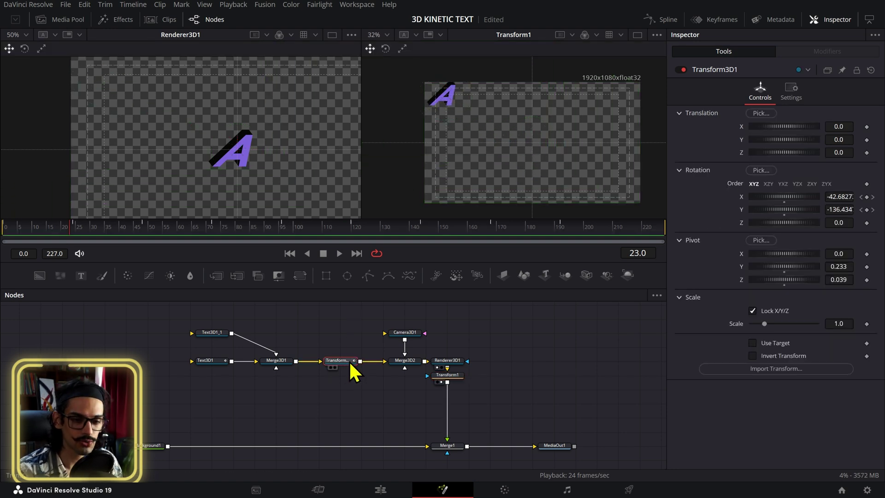
scroll(435, 84, "up", 2)
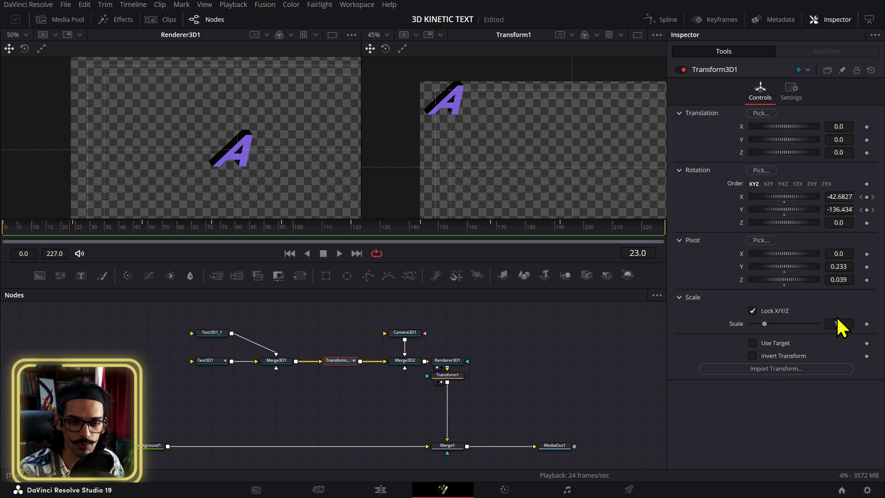
left_click_drag(838, 322, 812, 323)
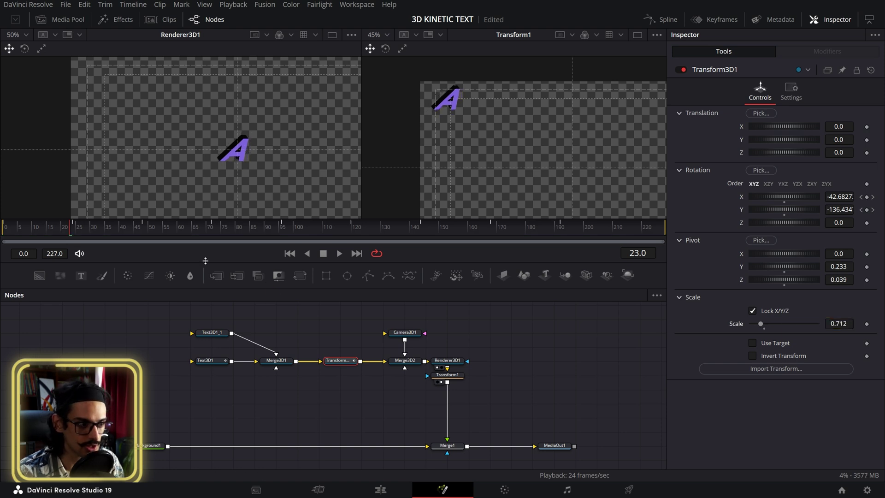
- Return to frame 0 and move Transform1's letter closer to the frame's left edge, with its center at about X 0.065, Y 0.876
left_click_drag(72, 231, 3, 237)
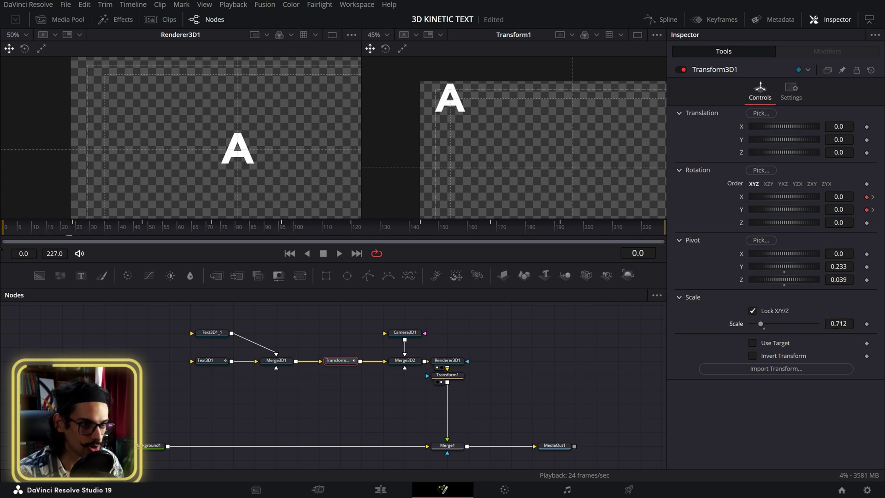
left_click(454, 375)
left_click_drag(447, 106, 440, 105)
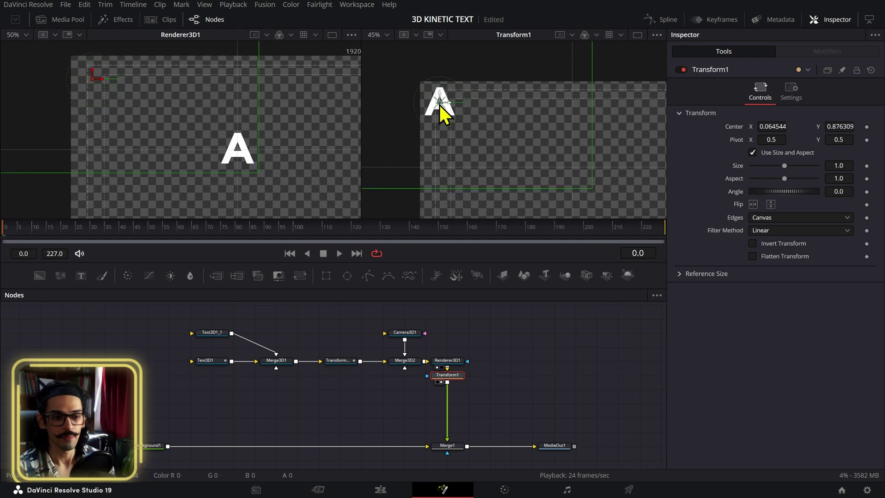
- Add a Duplicate node after Transform1 and show MediaOut1 in the second viewer
key("shift+space")
type("dupli")
key("Return")
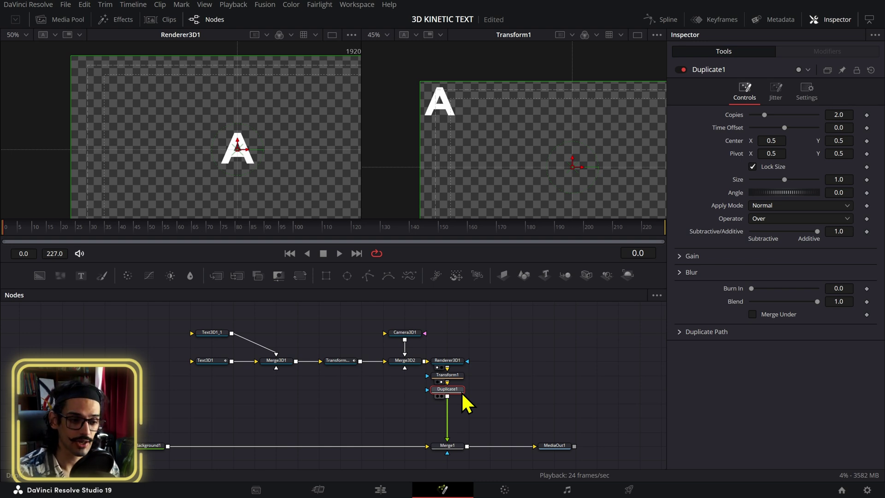
left_click(558, 447)
key("2")
- Set Duplicate1 to 6 copies and its center X to 0.61 to spread the letters in a row
left_click(454, 392)
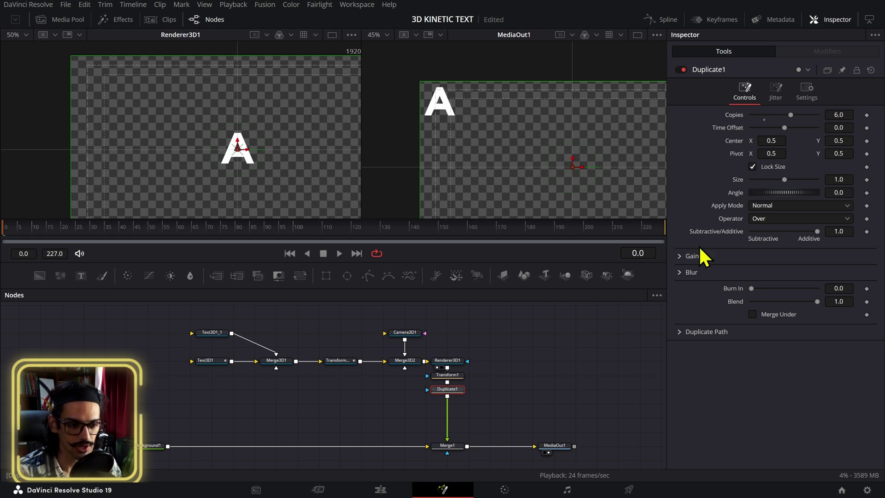
left_click_drag(782, 141, 801, 141)
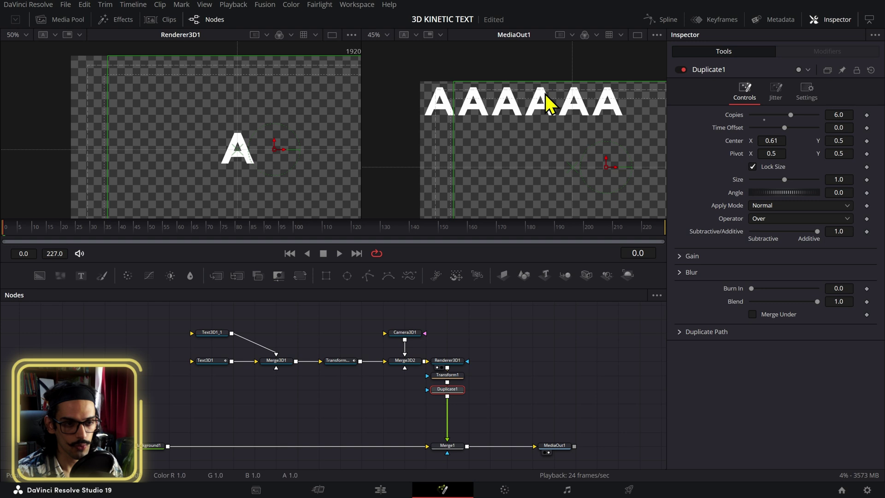
scroll(548, 104, "down", 2)
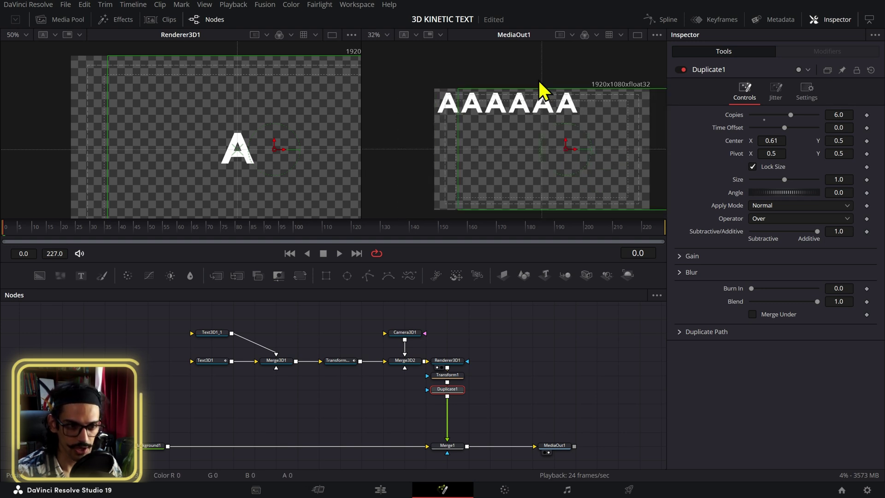
- Reduce Transform3D1's scale further and move Transform1's center to about X 0.043, Y 0.889
left_click(341, 364)
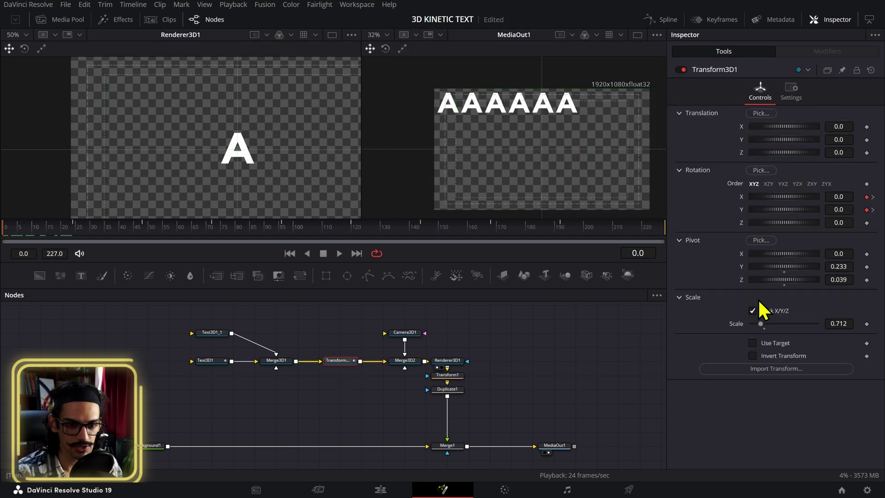
left_click_drag(832, 323, 821, 323)
left_click(452, 376)
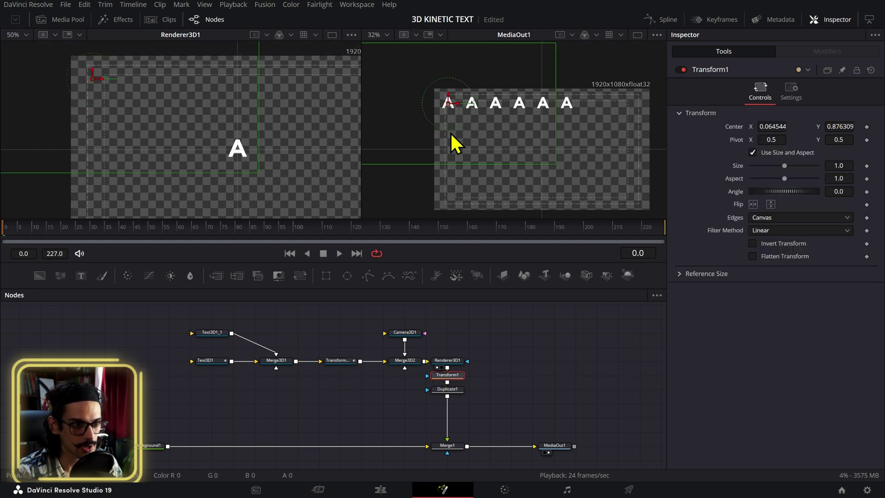
left_click_drag(449, 109, 444, 107)
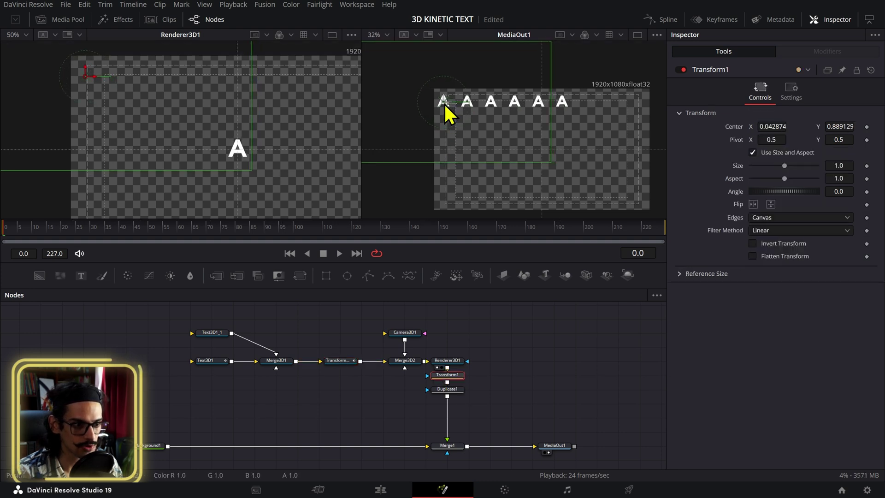
- Tighten the letter row with Duplicate1's center X at 0.584 and raise Transform1's center Y to about 0.913
left_click(460, 391)
left_click_drag(761, 140, 749, 140)
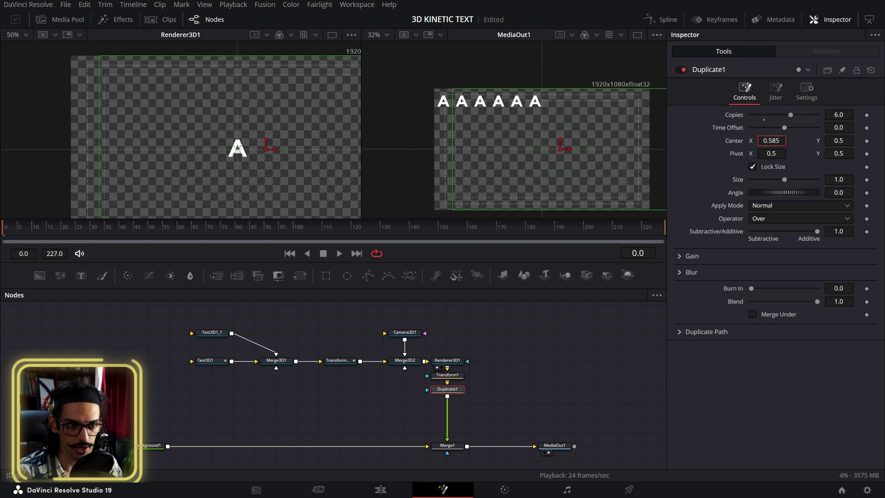
left_click(453, 375)
scroll(461, 105, "up", 2)
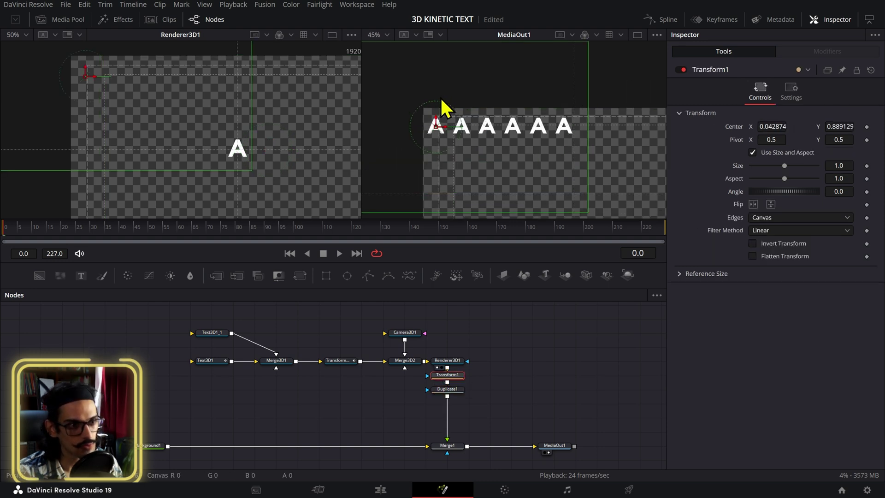
left_click_drag(439, 126, 444, 138)
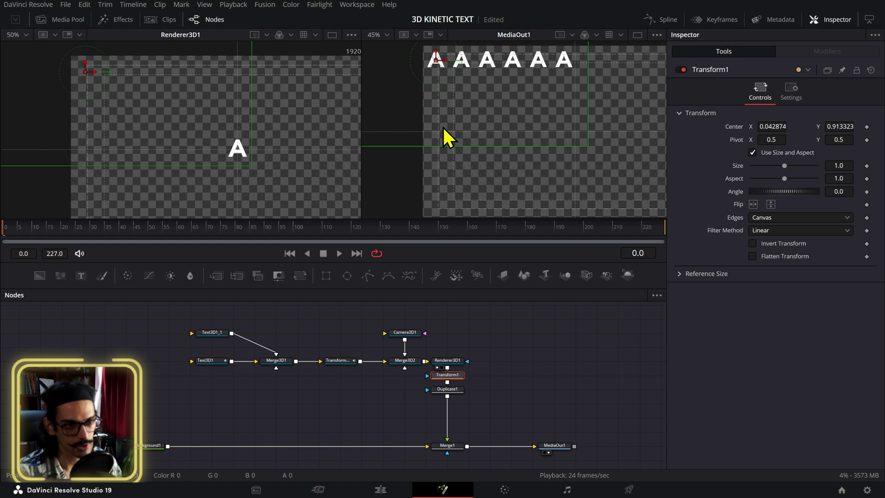
- Add a second Duplicate node after Duplicate1
left_click(464, 390)
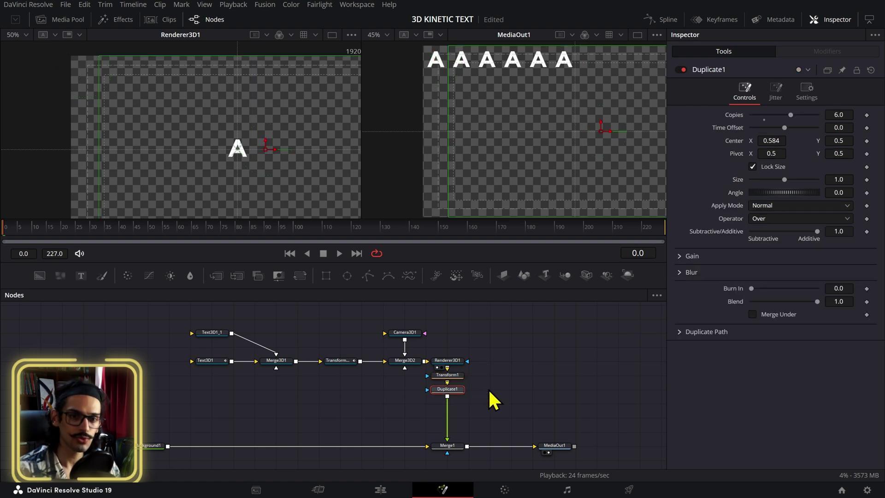
key("shift+space")
type("dupl")
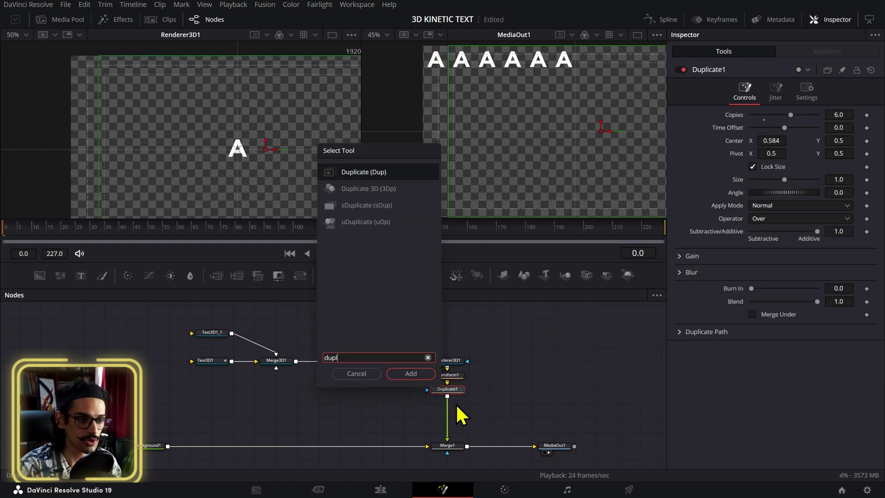
key("Return")
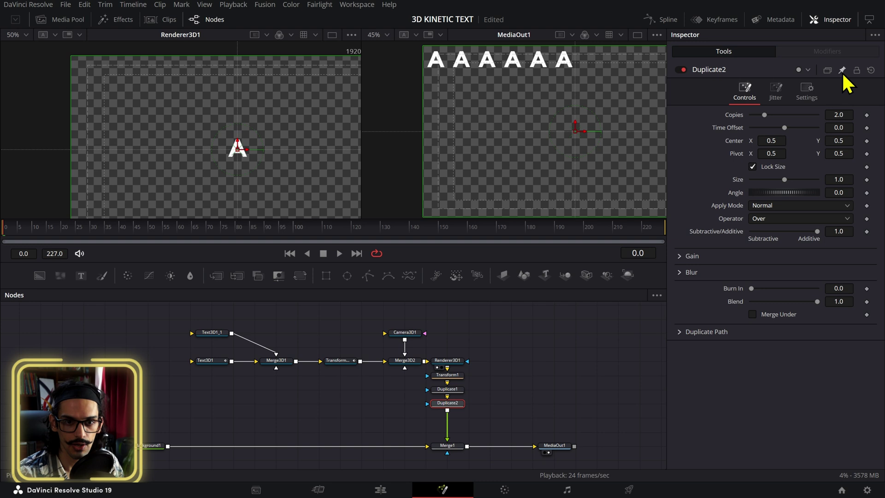
- Set Duplicate2 to 5 copies and its center Y to 0.408 to stack the rows downward
double_click(844, 118)
type("5")
key("Return")
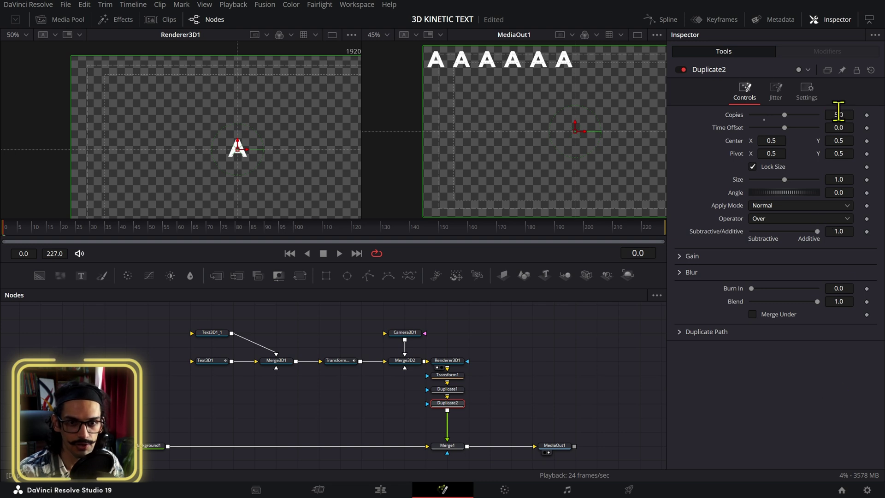
left_click_drag(845, 143, 822, 142)
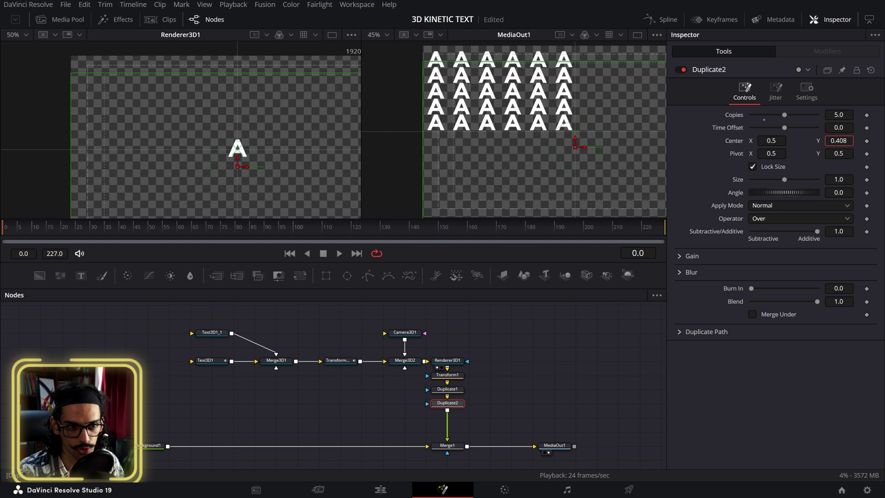
- Play the letter grid's animation, stop it, and return to frame 0
key("space")
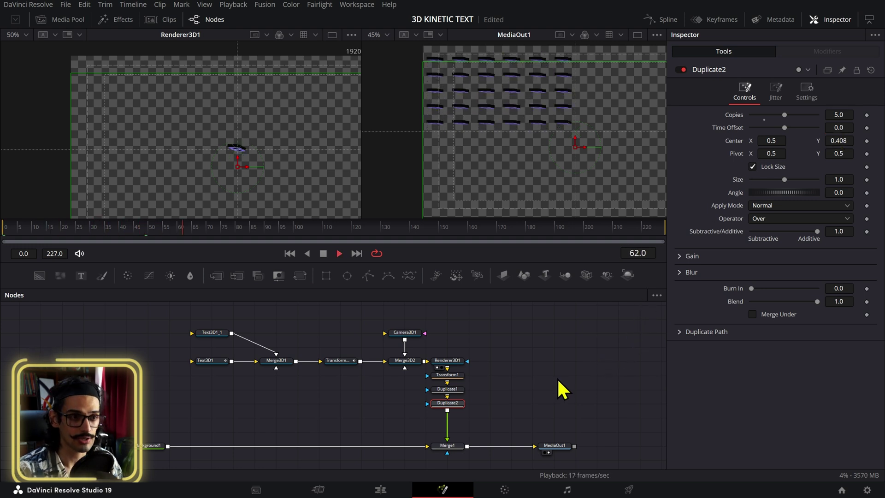
key("space")
left_click_drag(29, 232, 9, 243)
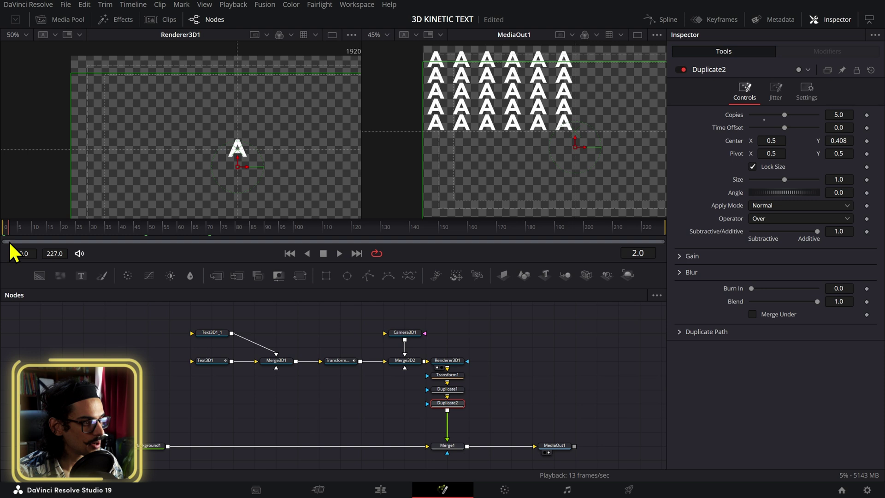
- Set the time offset to -4 on both Duplicate1 and Duplicate2
left_click(448, 389)
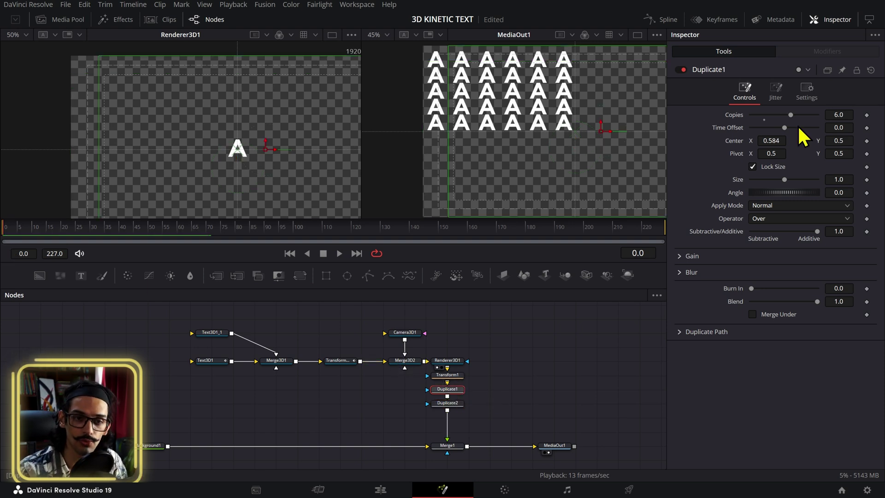
left_click(844, 127)
type("-4")
key("Tab")
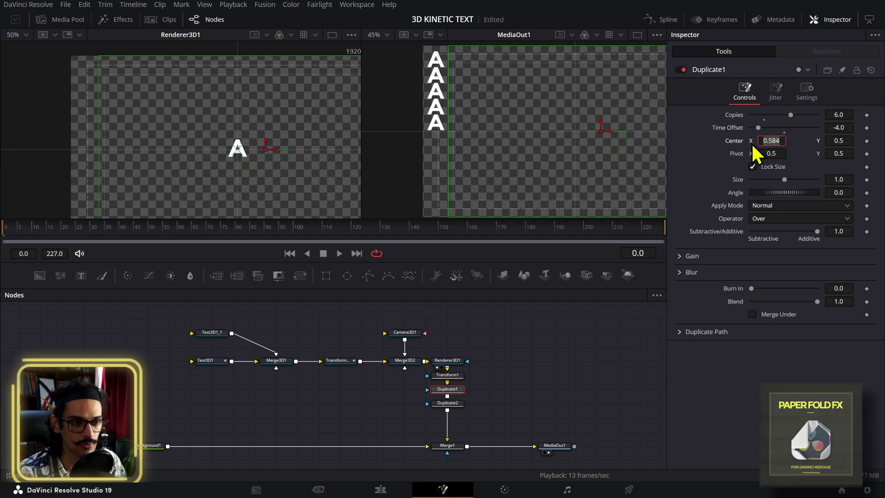
left_click(448, 403)
left_click(841, 127)
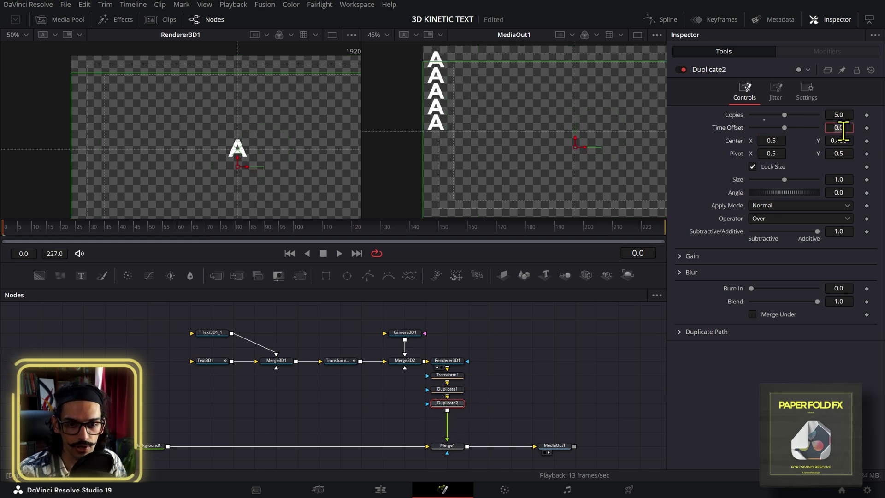
type("-4")
key("Tab")
- Play the time-offset letter grid and return to the first frame
left_click(541, 337)
key("space")
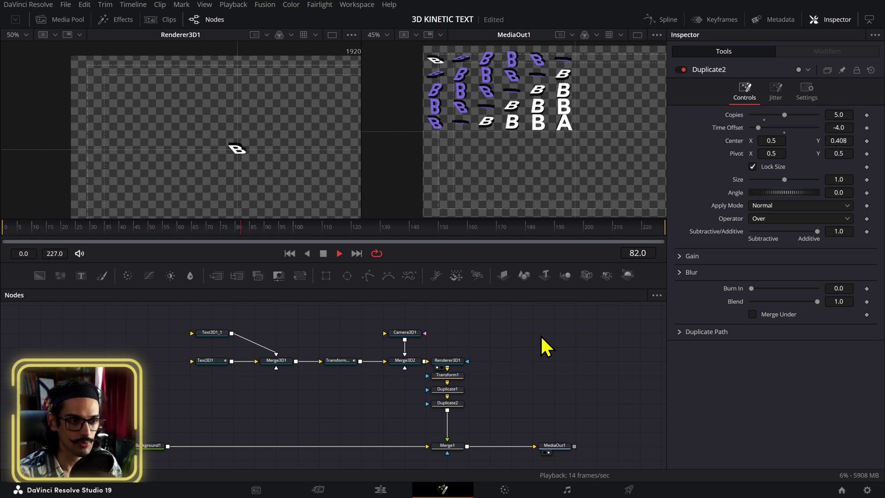
left_click_drag(78, 239, 7, 242)
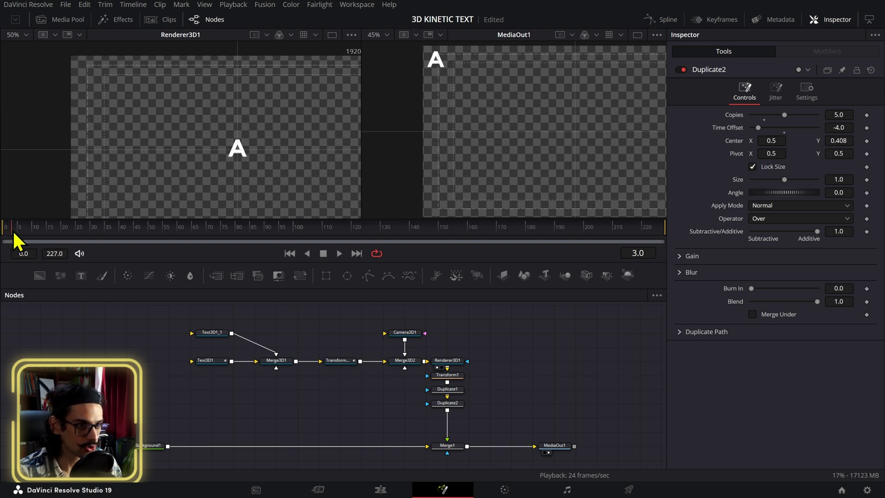
- Set Background1's color to opaque white by sampling it from the letter in the second viewer
left_click(151, 446)
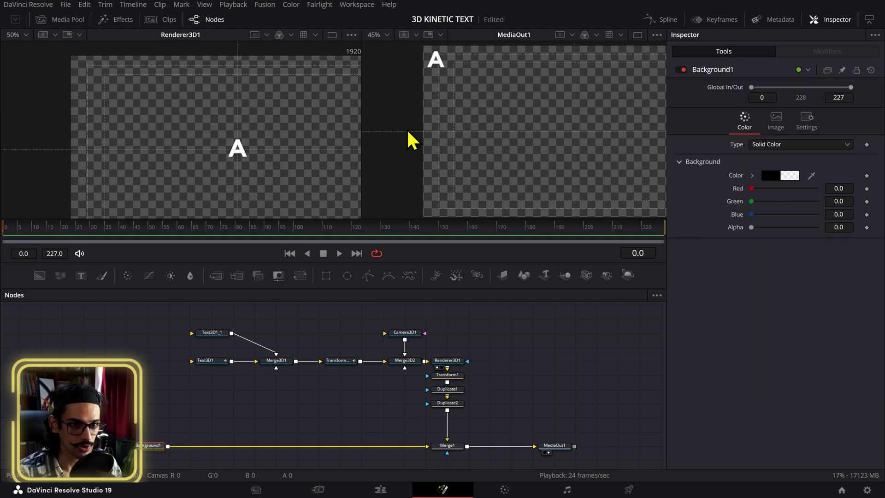
scroll(436, 54, "up", 10)
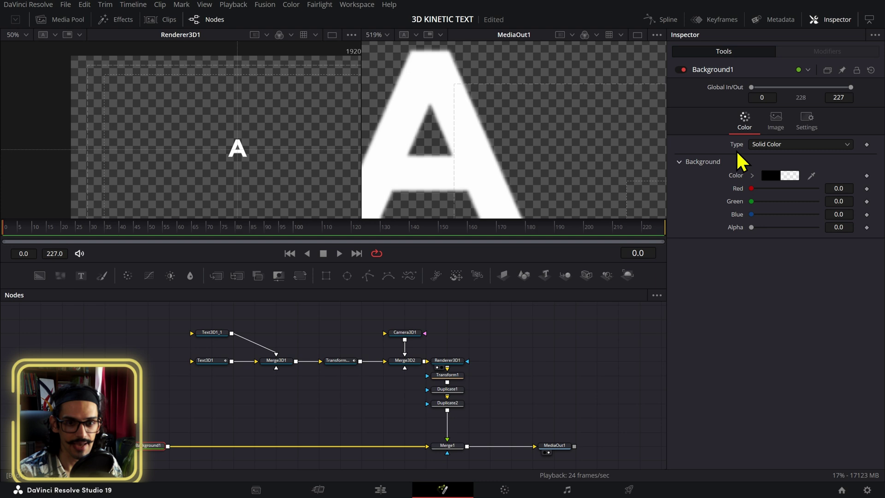
left_click_drag(727, 184, 460, 118)
scroll(460, 118, "down", 10)
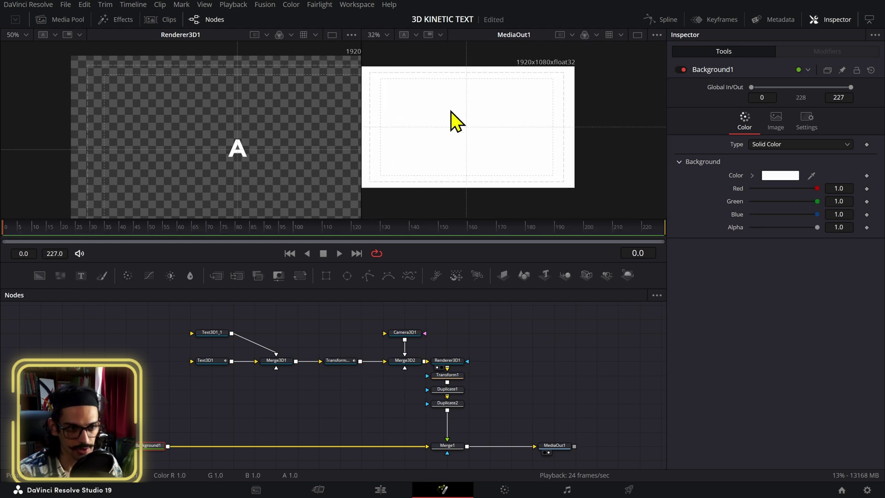
- Play the animation over the white background and stop at frame 135
scroll(544, 138, "down", 2)
key("space")
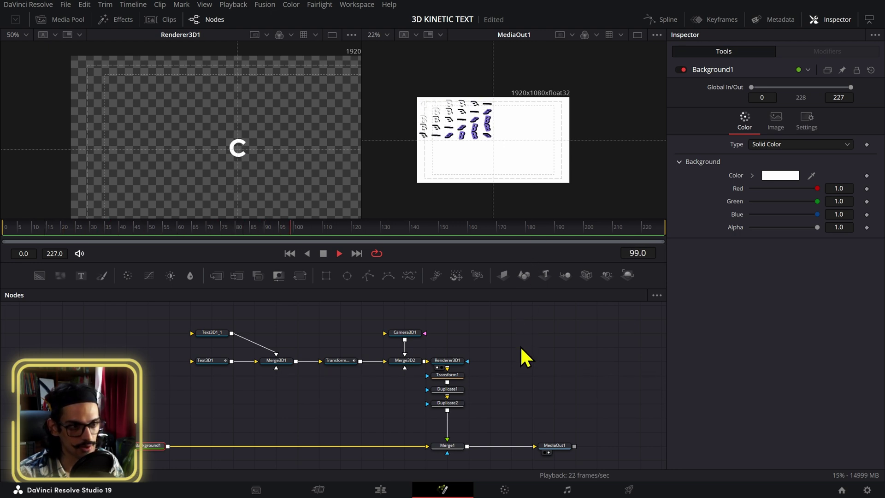
key("space")
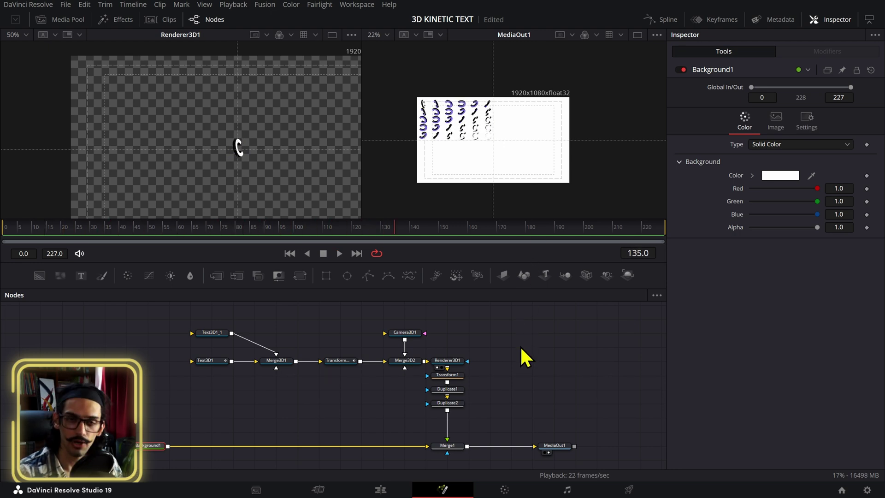
- Add an unconnected Transform node beside Duplicate2
scroll(449, 144, "up", 2)
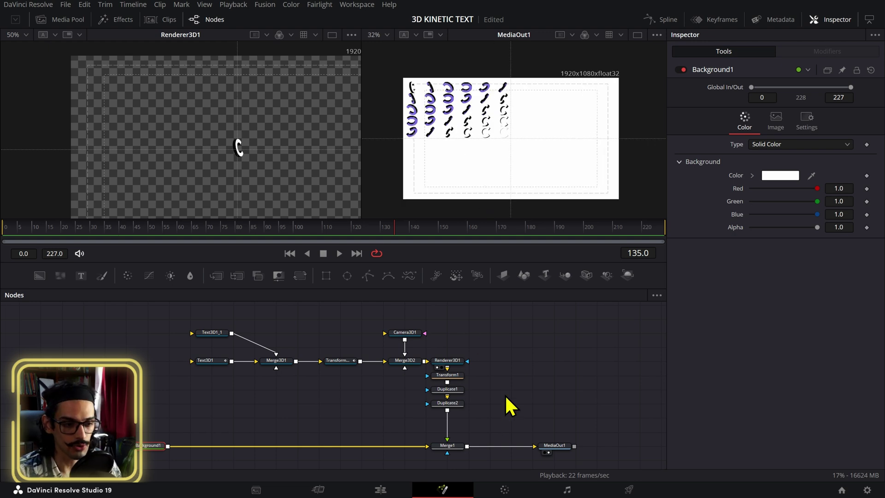
left_click(456, 404)
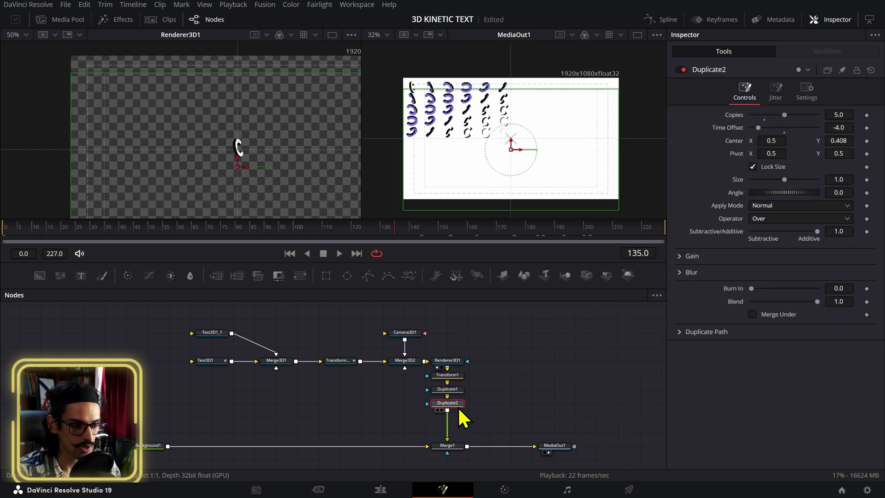
left_click(566, 400)
key("shift+space")
type("rans")
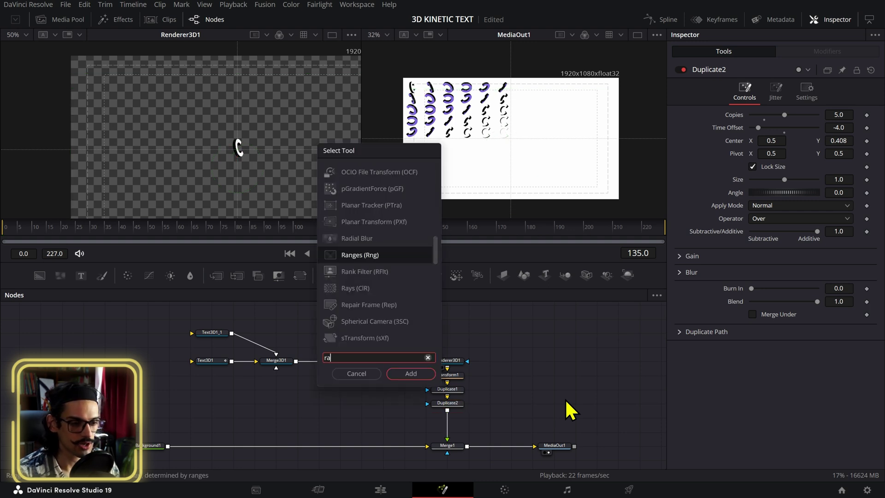
key("Return")
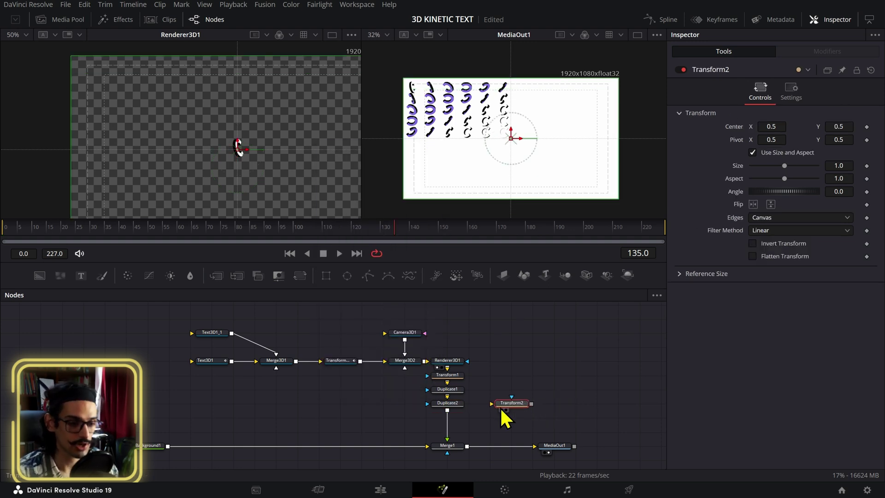
- Feed Duplicate2 into Transform2, merge its output over Merge1 ahead of MediaOut1, and select Transform2
left_click_drag(492, 407, 508, 408)
left_click_drag(467, 446, 467, 445)
left_click(565, 446)
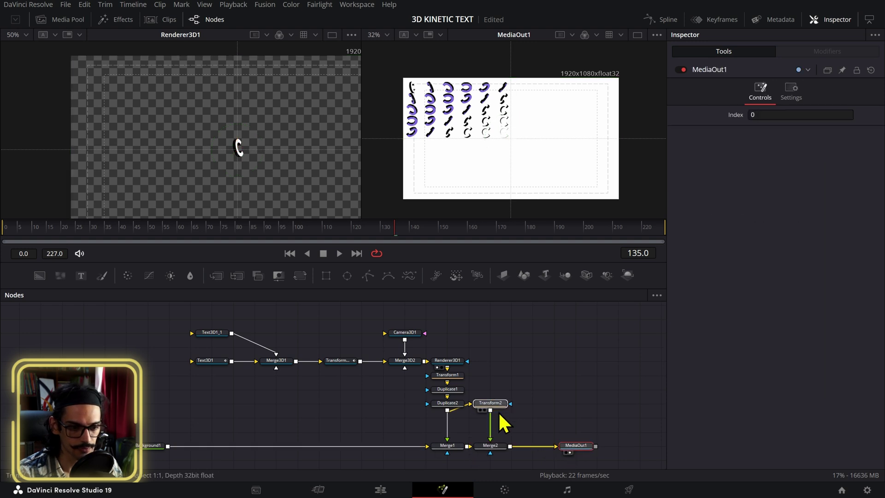
left_click(491, 416)
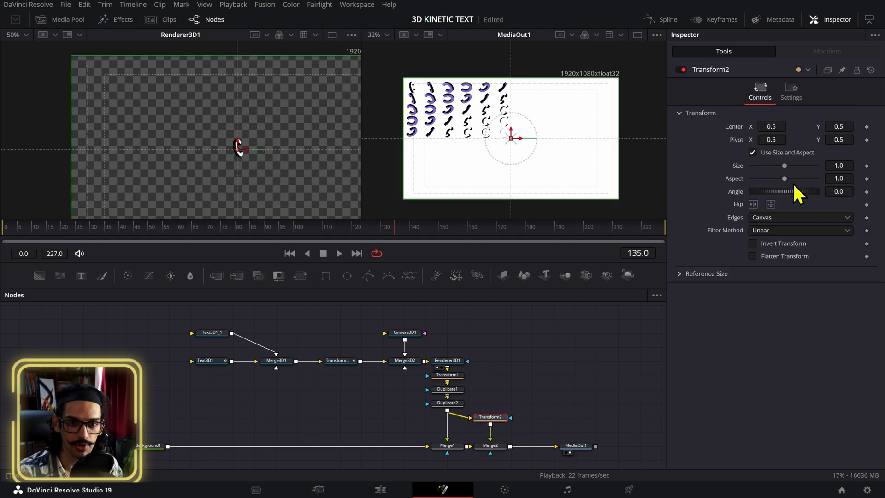
- Flip Transform2's copy of the letter grid vertically and play the animation
left_click(770, 205)
key("space")
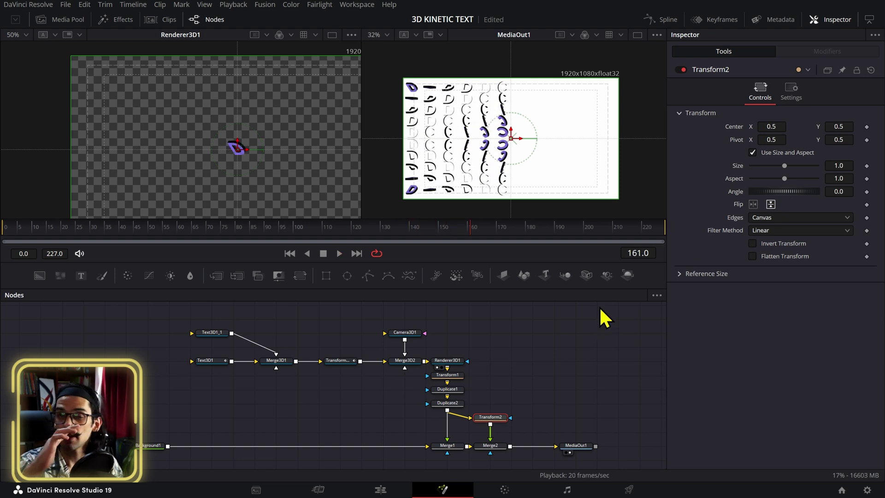
- Insert a Mirrors node between Merge2 and MediaOut1
left_click(497, 446)
key("shift+space")
type("mirr")
key("Return")
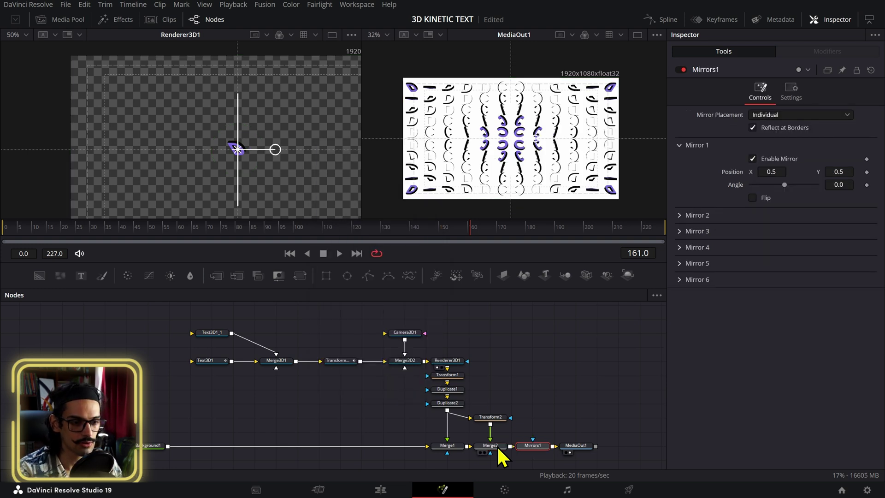
- Play the mirrored letter grid through the loop and stop at frame 107
key("space")
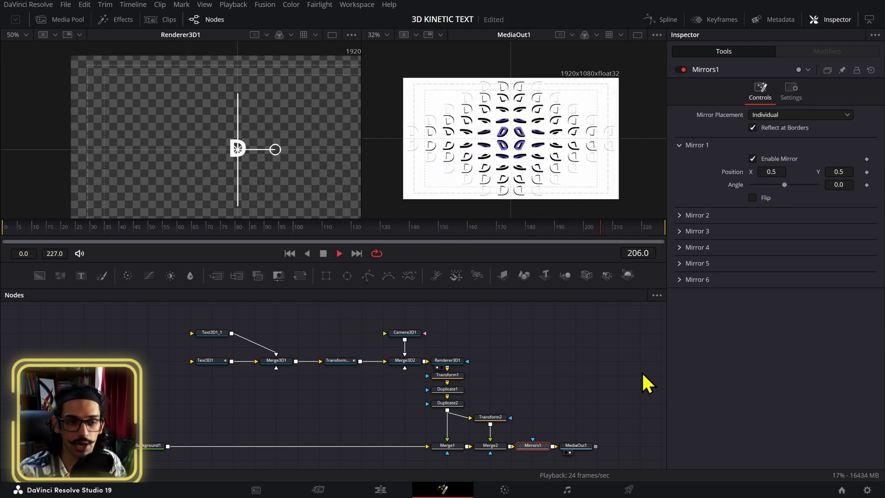
key("space")
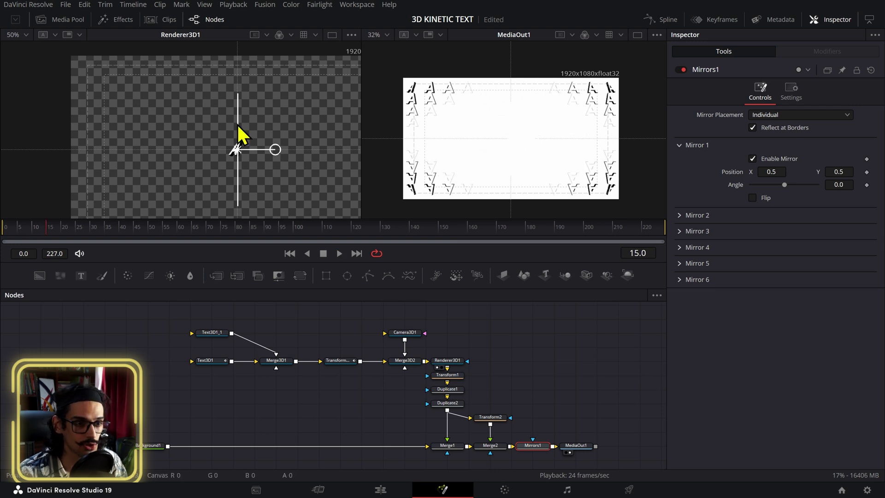
key("space")
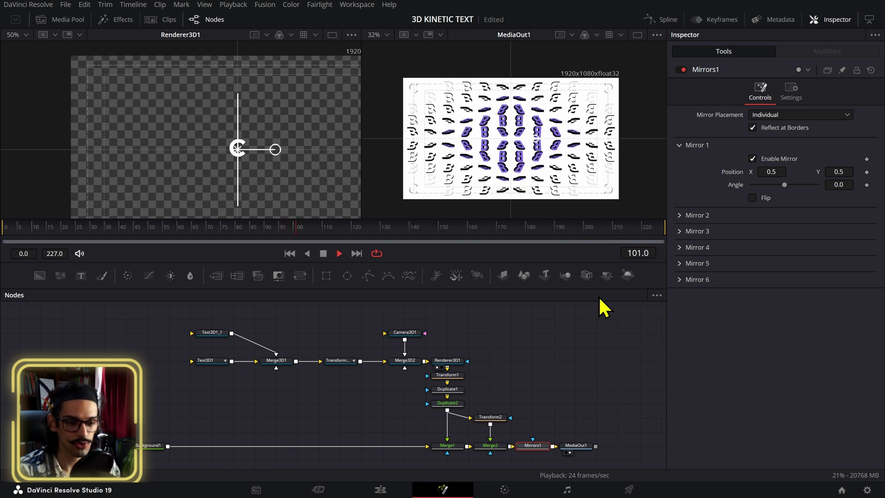
key("space")
- Try to move Mirrors1 onto a branch from Merge2 and merge it back over Merge2's output ahead of MediaOut1
left_click_drag(572, 376, 382, 322)
left_click_drag(405, 385, 427, 385)
left_click_drag(366, 386, 369, 362)
mouse_move(331, 387)
left_mouse_down()
mouse_move(334, 361)
mouse_move(373, 358)
mouse_move(329, 386)
left_mouse_up()
left_click_drag(426, 387, 447, 388)
left_click(360, 384)
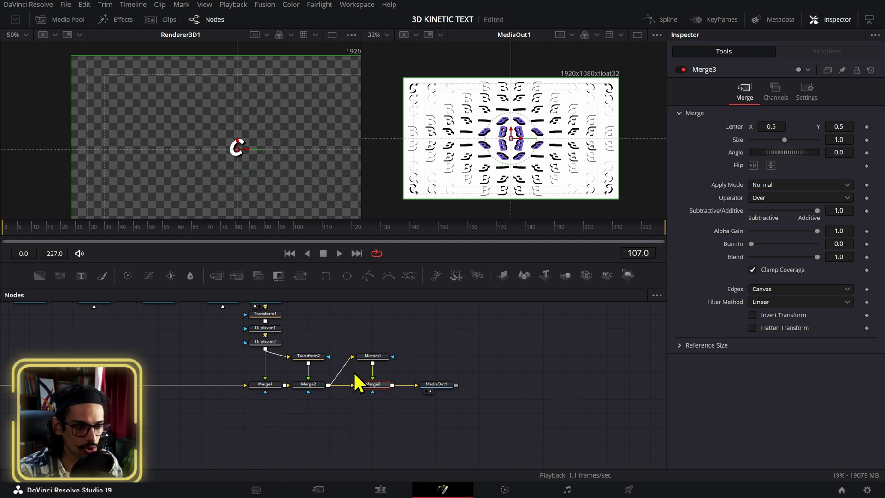
- Delete Merge3 and reinsert Mirrors1 directly between Merge2 and MediaOut1
key("Delete")
left_click_drag(371, 357, 371, 386)
left_click(370, 387)
- Play the mirrored animation, rewind to the first frame, and replay it, stopping at frame 137
key("space")
key("space")
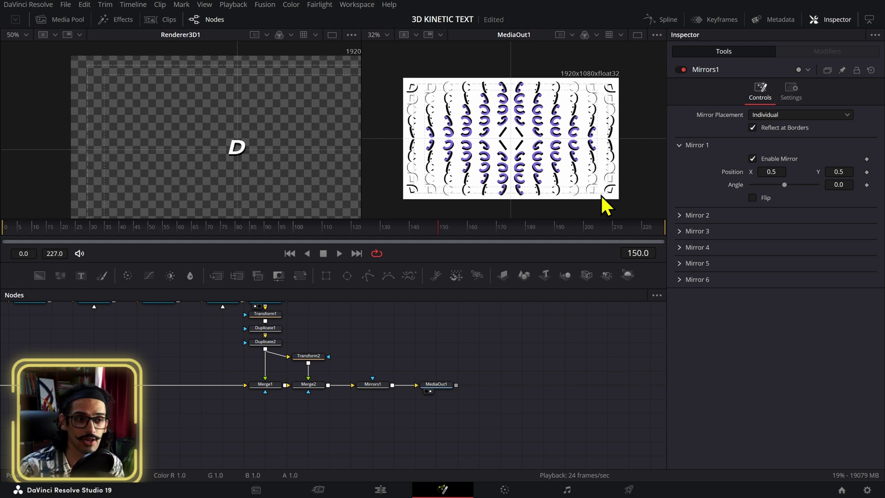
left_click_drag(348, 335, 471, 408)
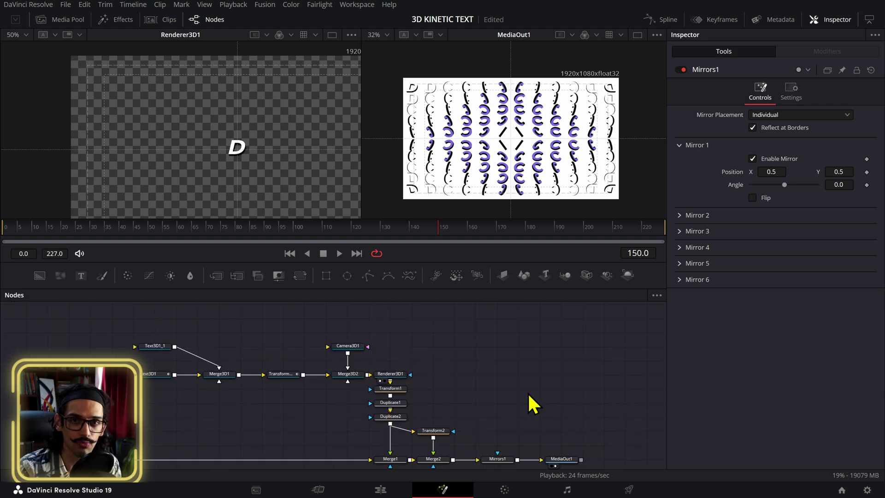
left_click_drag(529, 395, 508, 383)
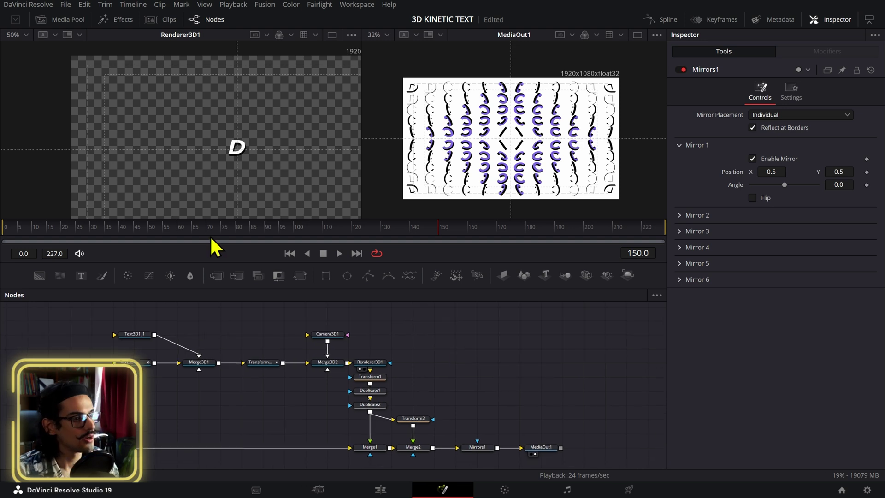
left_click_drag(203, 228, 22, 254)
key("space")
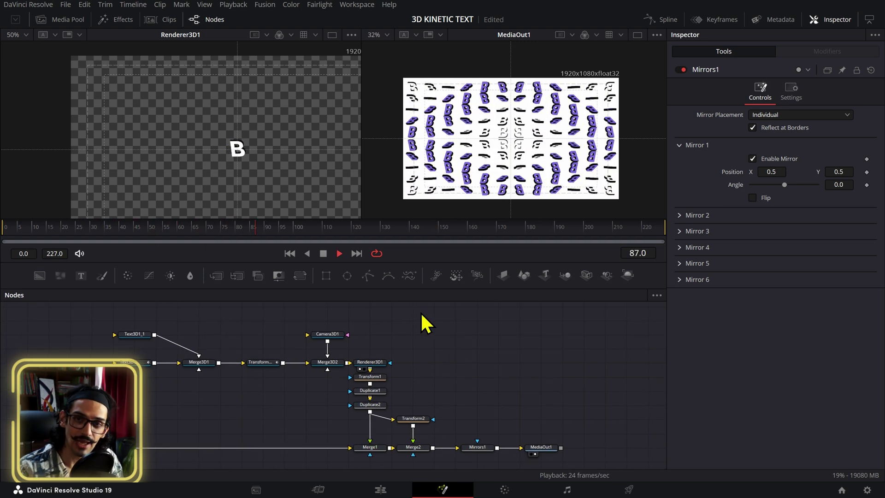
key("space")
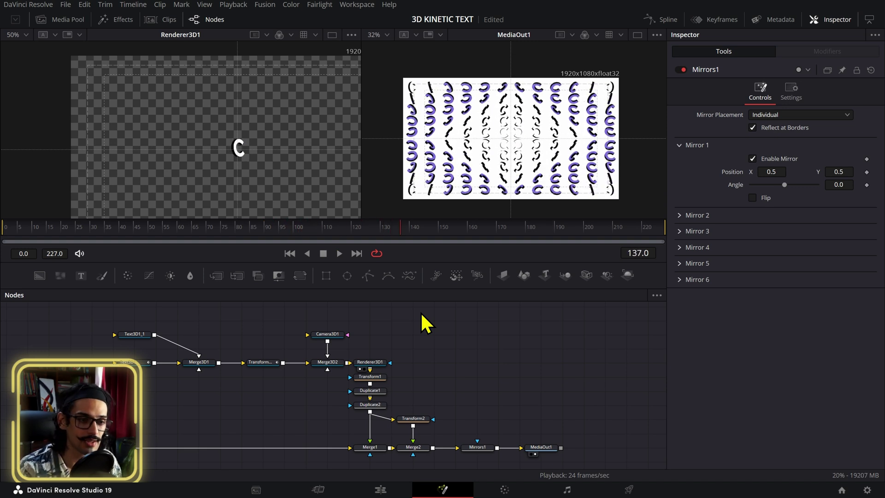